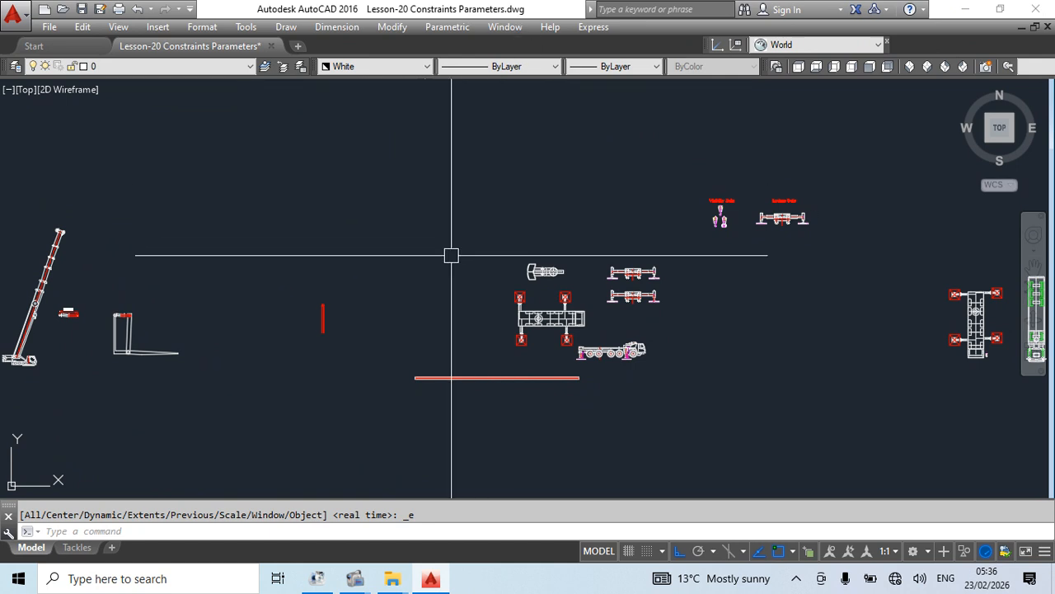
{"action": "mouse_move", "coordinate": [561, 277]}
{"action": "middle_mouse_down"}
{"action": "mouse_move", "coordinate": [278, 325]}
{"action": "mouse_move", "coordinate": [9, 456]}
{"action": "middle_mouse_up"}
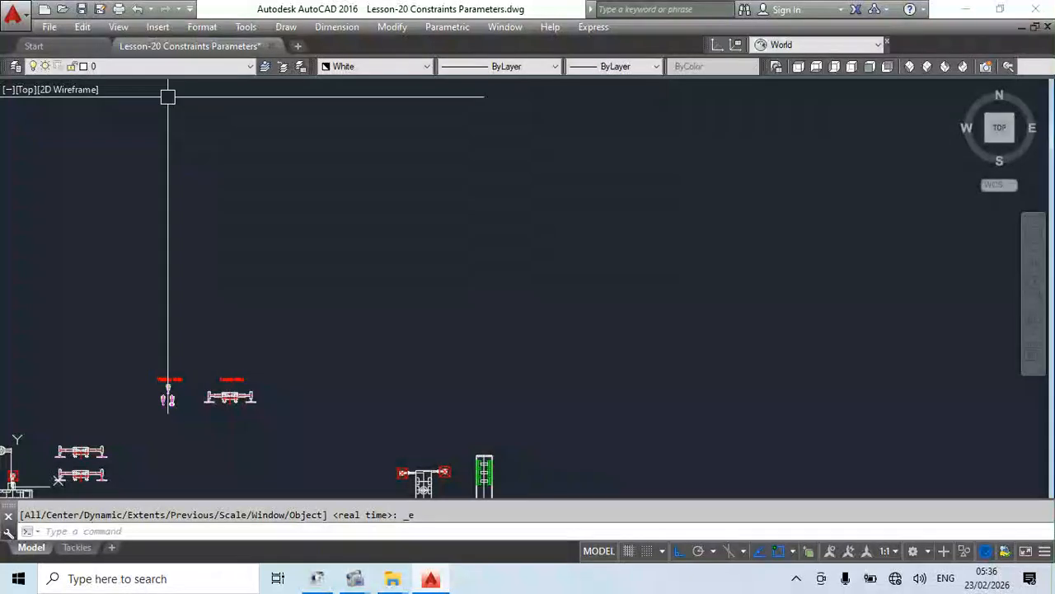
{"action": "middle_click_drag", "start_coordinate": [246, 387], "coordinate": [353, 302]}
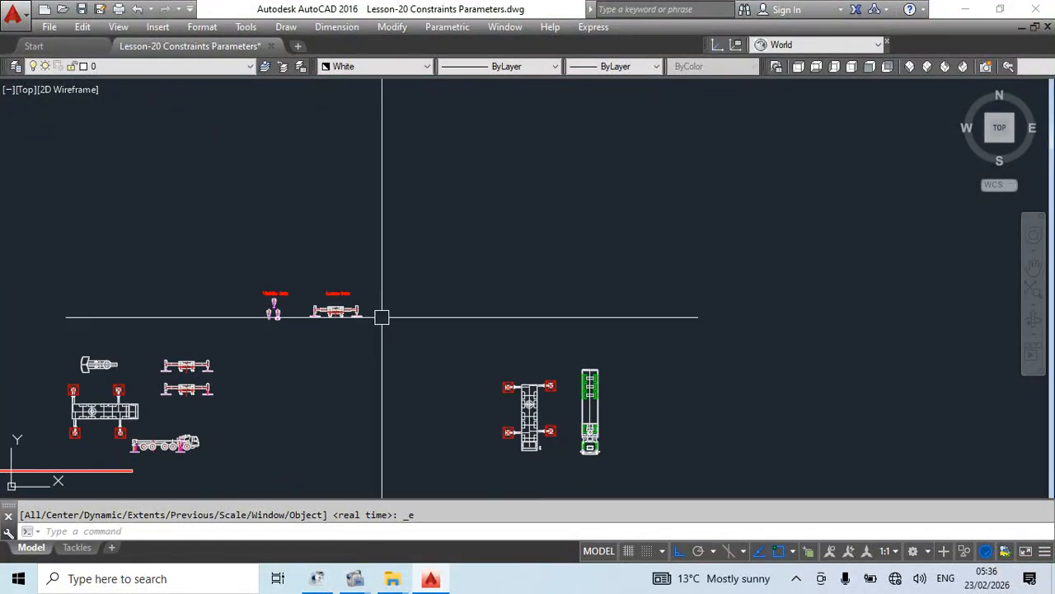
{"action": "middle_click_drag", "start_coordinate": [521, 274], "coordinate": [370, 358]}
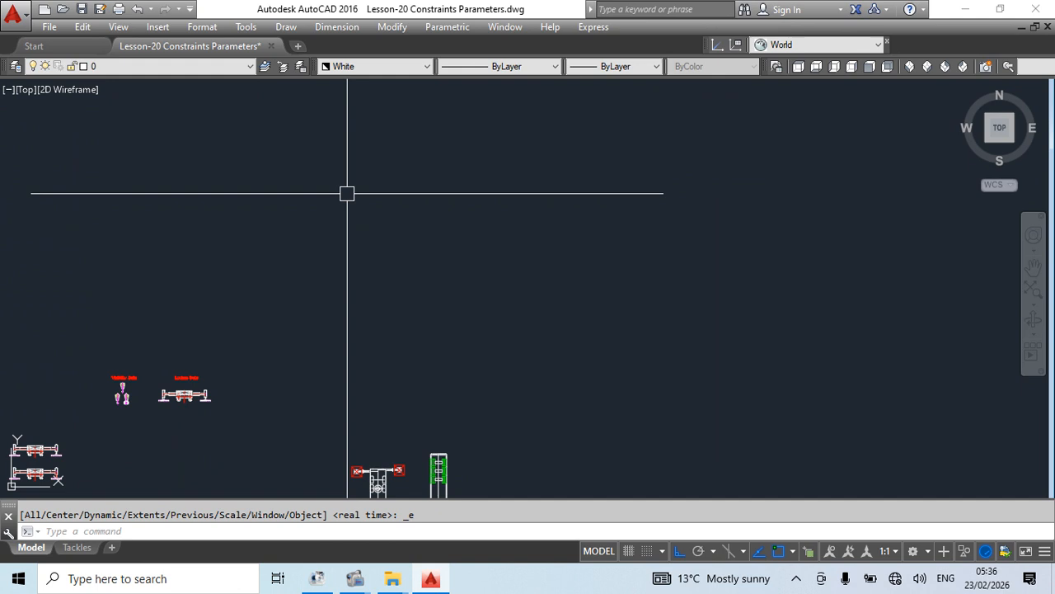
{"action": "middle_click_drag", "start_coordinate": [496, 240], "coordinate": [455, 355]}
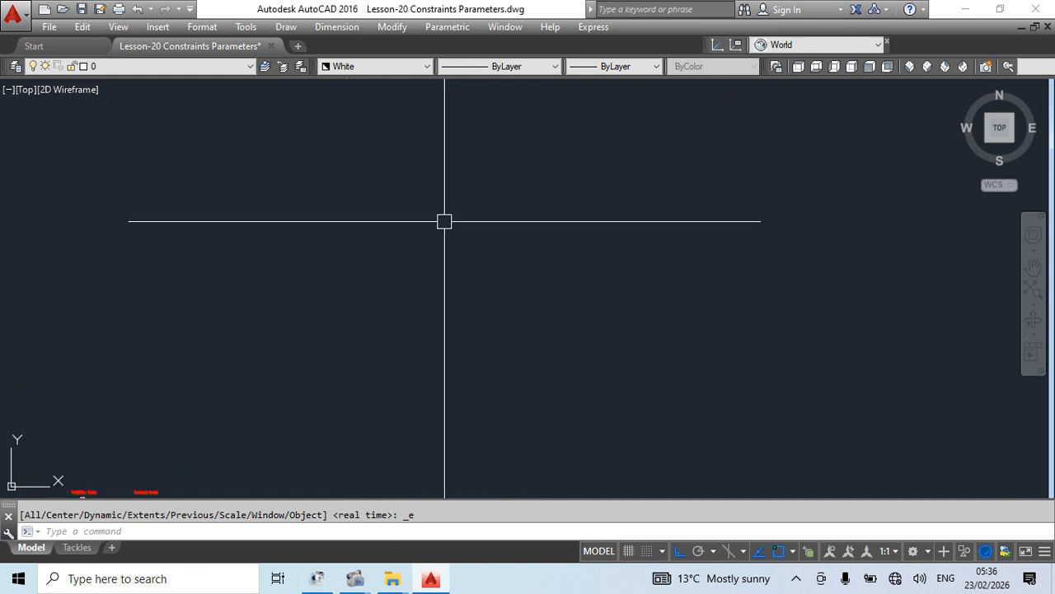
{"action": "middle_click_drag", "start_coordinate": [381, 296], "coordinate": [459, 153]}
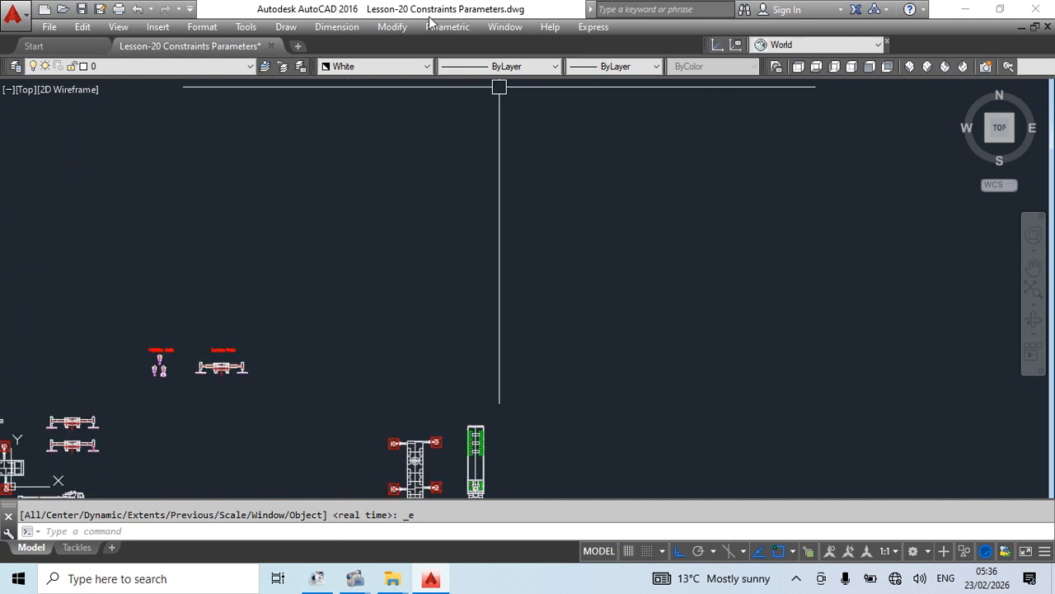
- Open the outrigger front-view block sdfdfdsfds beneath the red heading in the Block Editor
{"action": "middle_click_drag", "start_coordinate": [355, 365], "coordinate": [566, 301]}
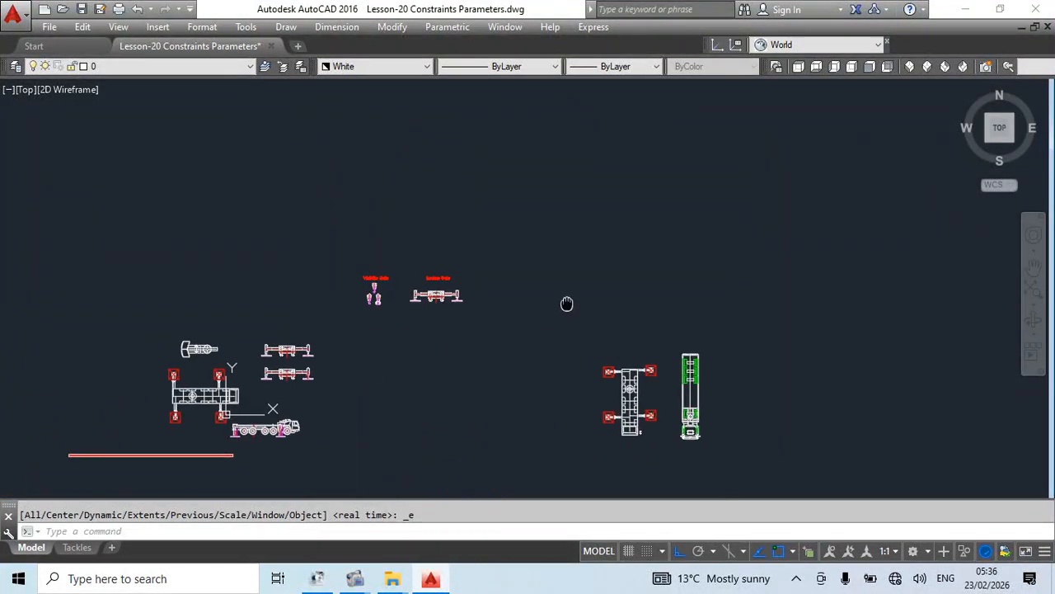
{"action": "scroll", "coordinate": [419, 326], "scroll_direction": "up", "scroll_amount": 2}
{"action": "scroll", "coordinate": [419, 277], "scroll_direction": "up", "scroll_amount": 2}
{"action": "double_click", "coordinate": [418, 278]}
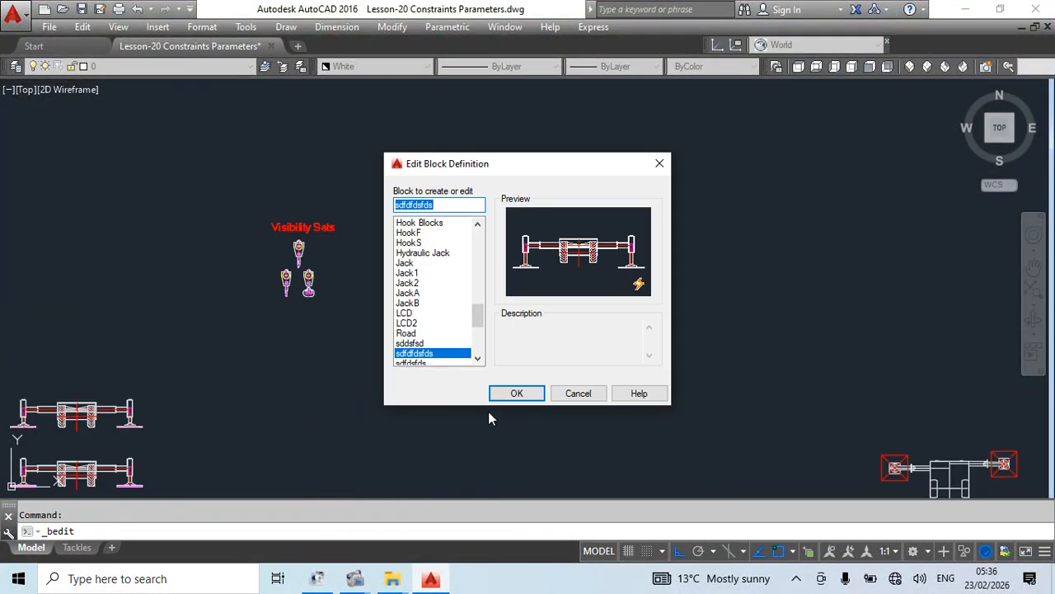
{"action": "left_click", "coordinate": [511, 390]}
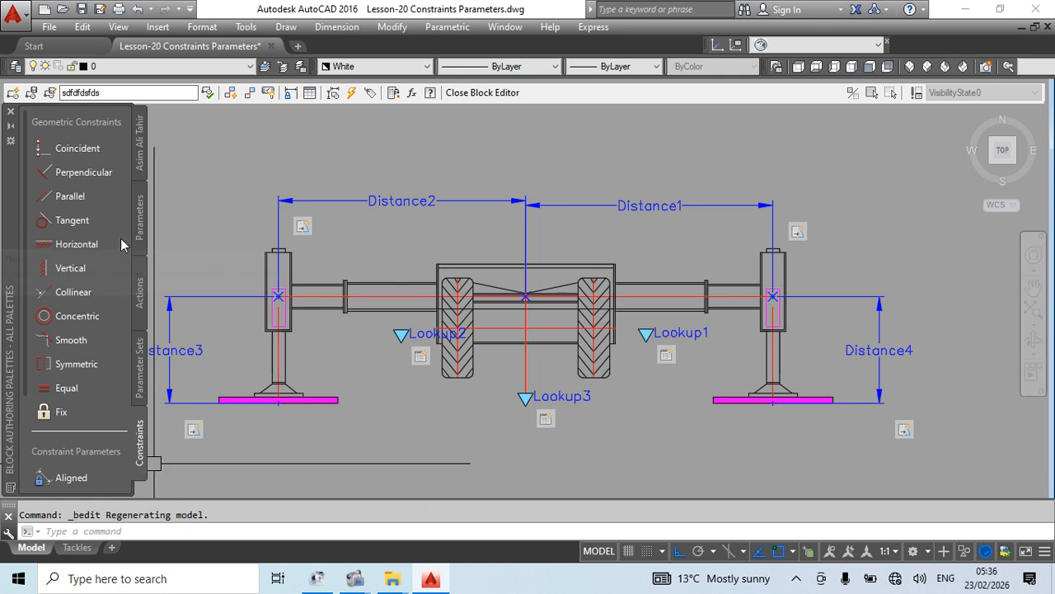
- Examine the tools in the Parameters, Actions, Parameter Sets, Constraints and custom block authoring palettes
{"action": "left_click", "coordinate": [140, 217]}
{"action": "left_click", "coordinate": [145, 303]}
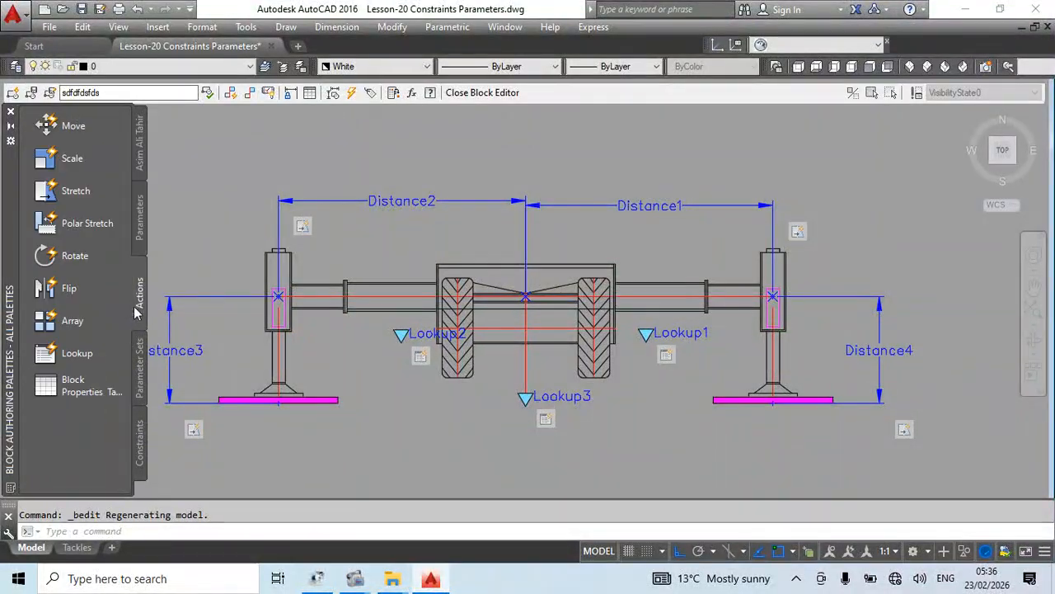
{"action": "left_click", "coordinate": [139, 377]}
{"action": "left_click", "coordinate": [143, 458]}
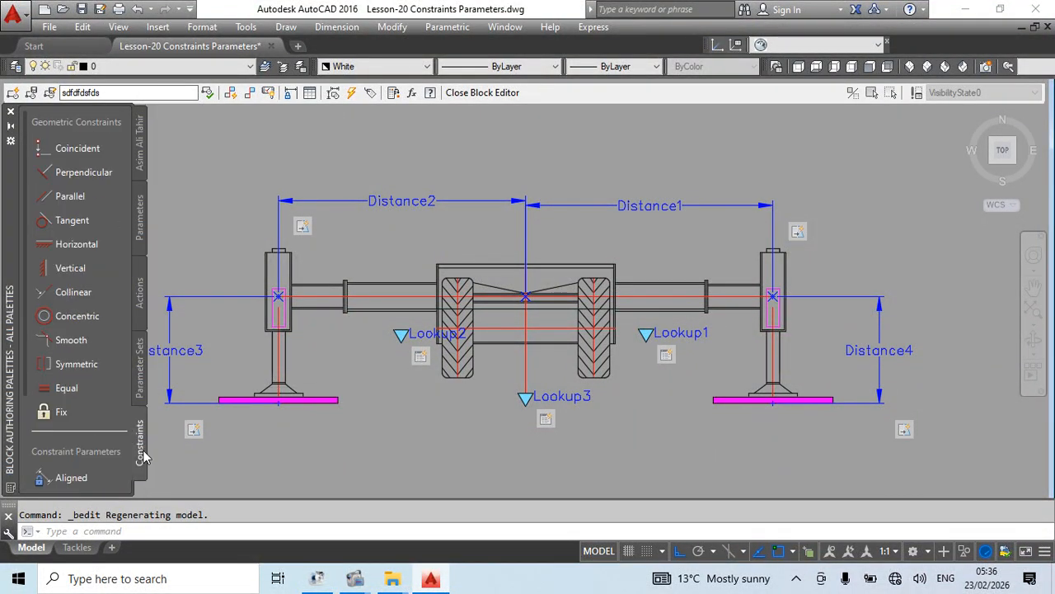
{"action": "scroll", "coordinate": [85, 416], "scroll_direction": "down", "scroll_amount": 4}
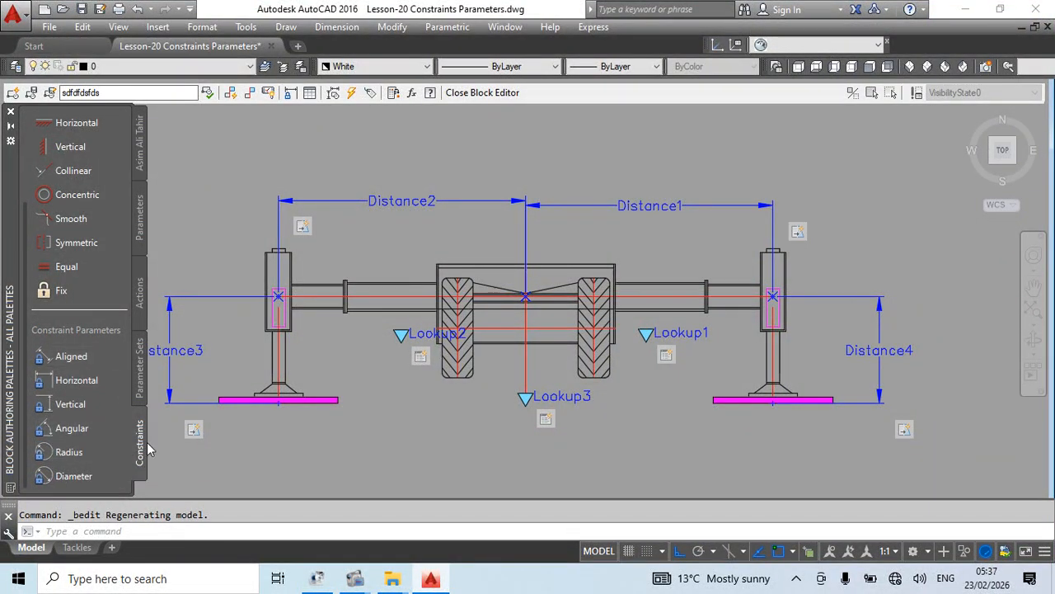
{"action": "left_click", "coordinate": [141, 228]}
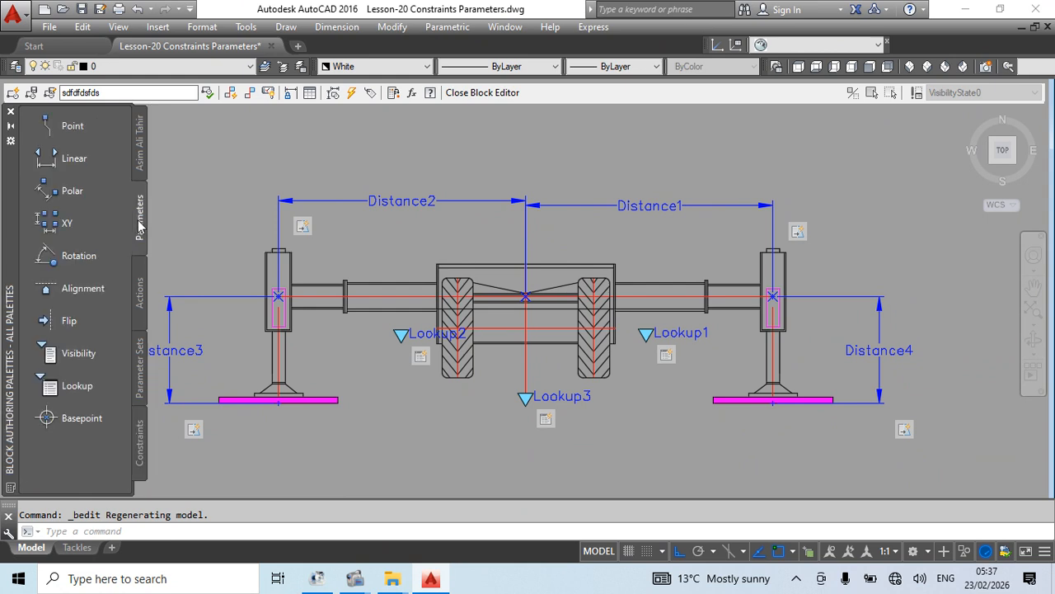
{"action": "left_click", "coordinate": [141, 293]}
{"action": "left_click", "coordinate": [140, 367]}
{"action": "left_click", "coordinate": [141, 443]}
{"action": "left_click", "coordinate": [138, 165]}
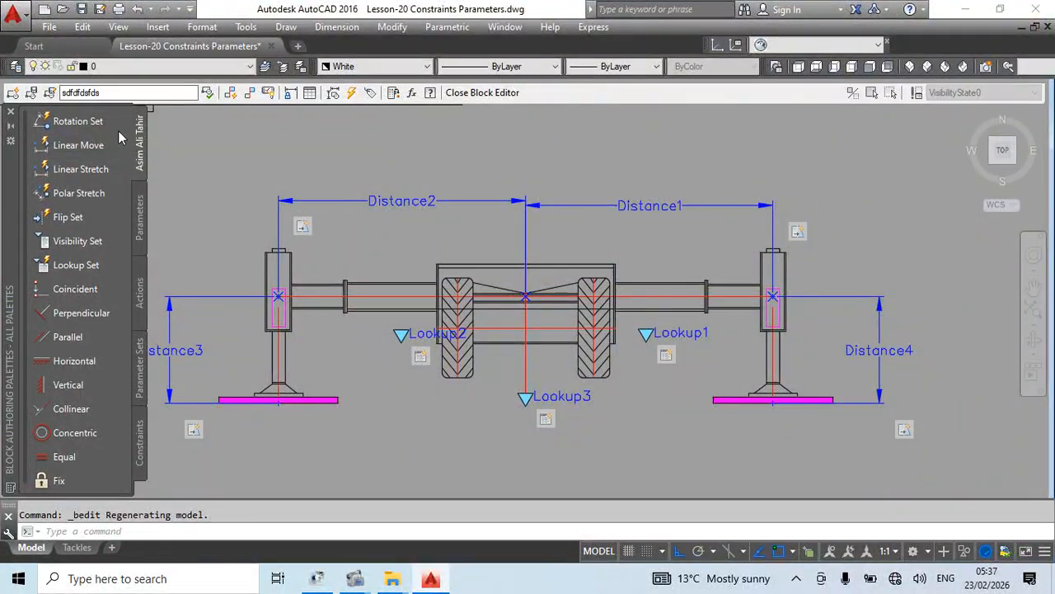
{"action": "left_click", "coordinate": [141, 288]}
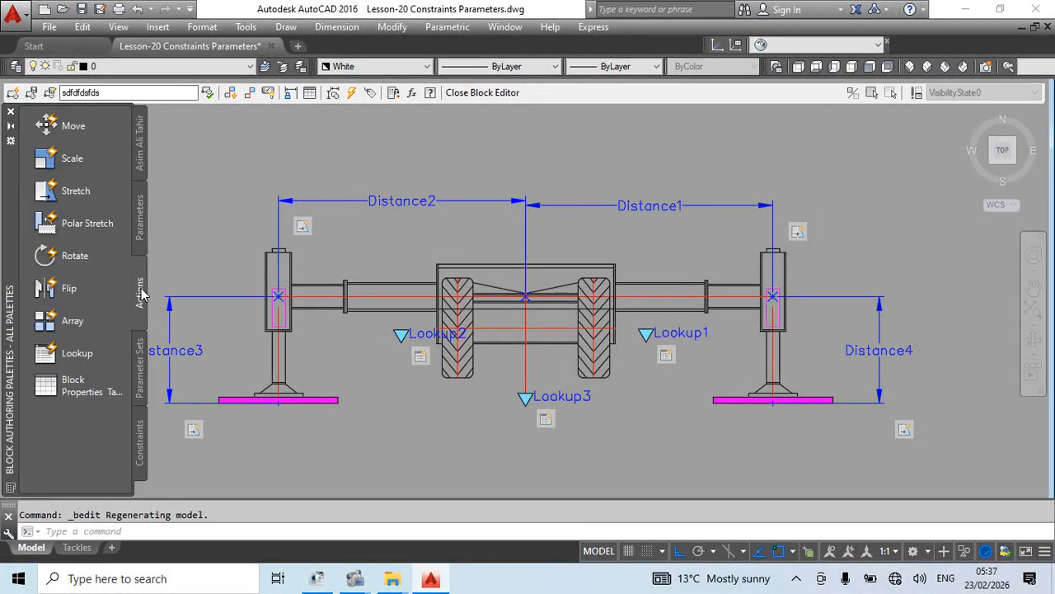
{"action": "left_click", "coordinate": [140, 355]}
{"action": "left_click", "coordinate": [140, 437]}
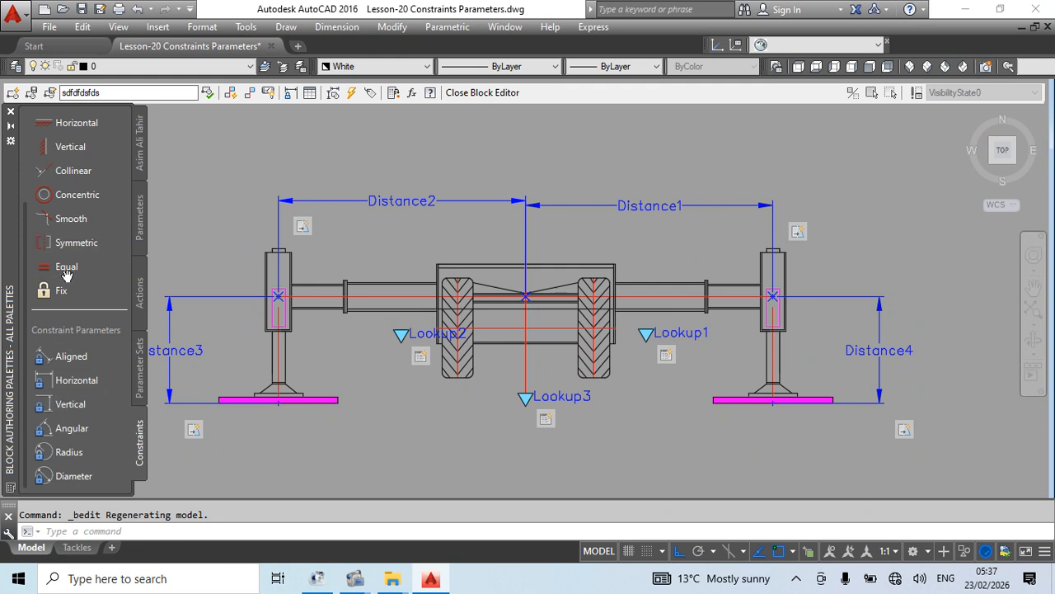
{"action": "left_click", "coordinate": [142, 125]}
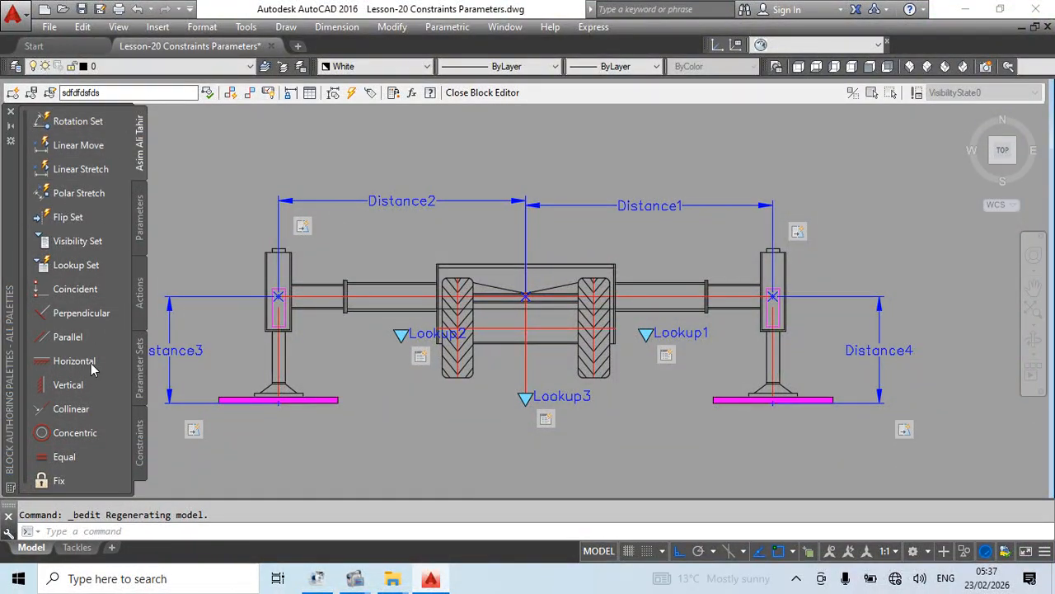
- Create a new block authoring palette named 8888
{"action": "right_click", "coordinate": [114, 199]}
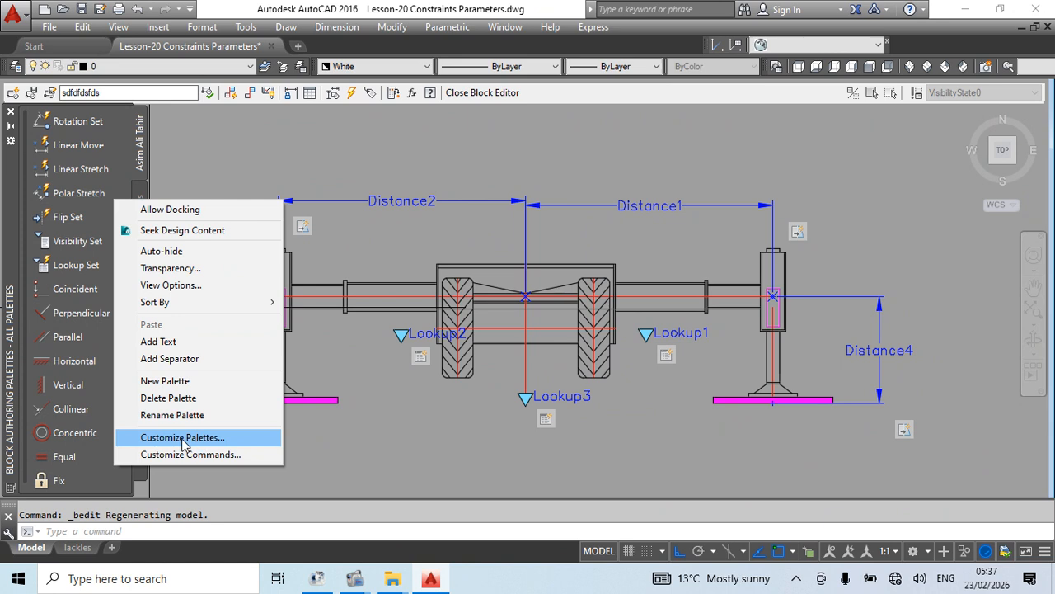
{"action": "left_click", "coordinate": [176, 381]}
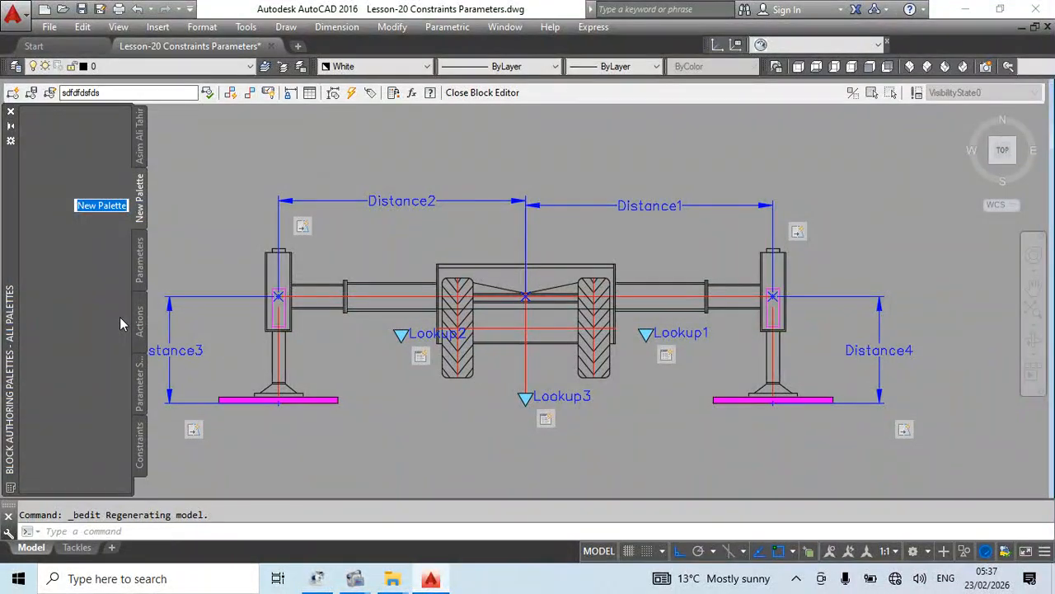
{"action": "type", "text": "8888"}
{"action": "key", "text": "Return"}
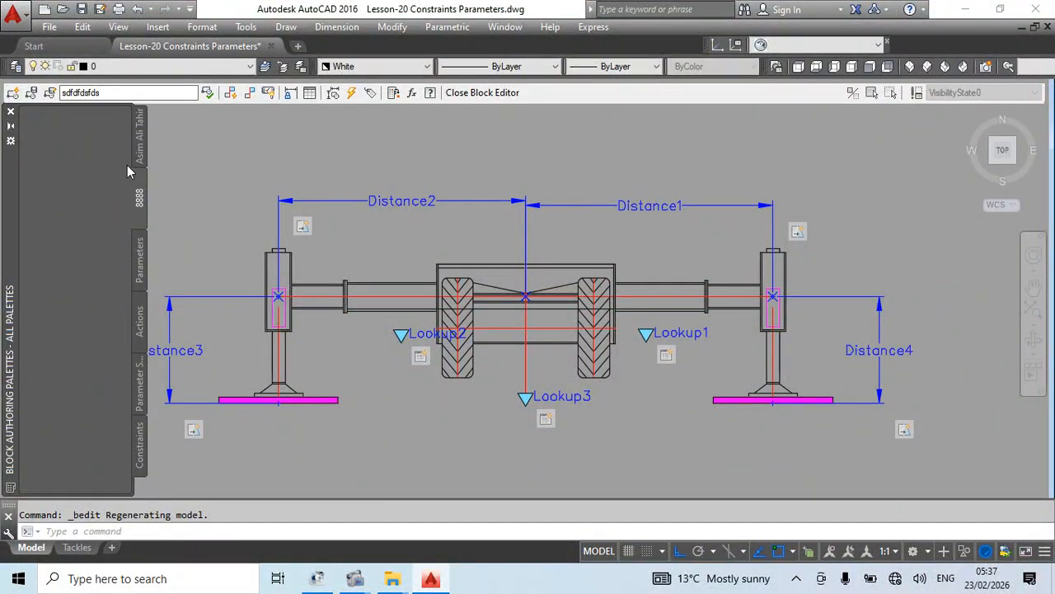
- Copy the Rotation Set tool from the Parameter Sets palette into the 8888 palette
{"action": "left_click", "coordinate": [142, 143]}
{"action": "left_click", "coordinate": [142, 199]}
{"action": "left_click", "coordinate": [142, 252]}
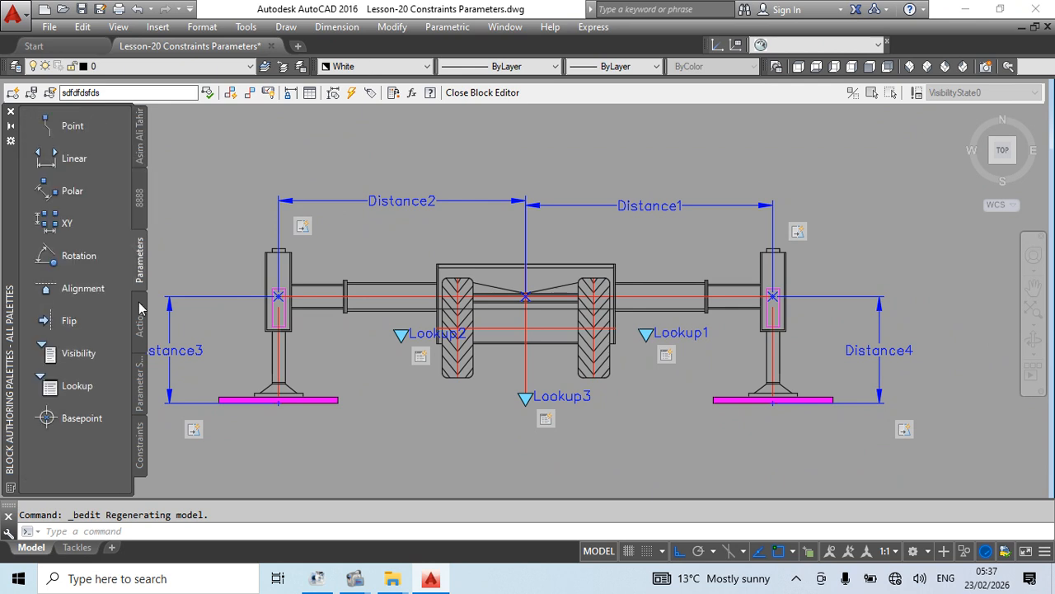
{"action": "left_click", "coordinate": [141, 317]}
{"action": "left_click", "coordinate": [141, 379]}
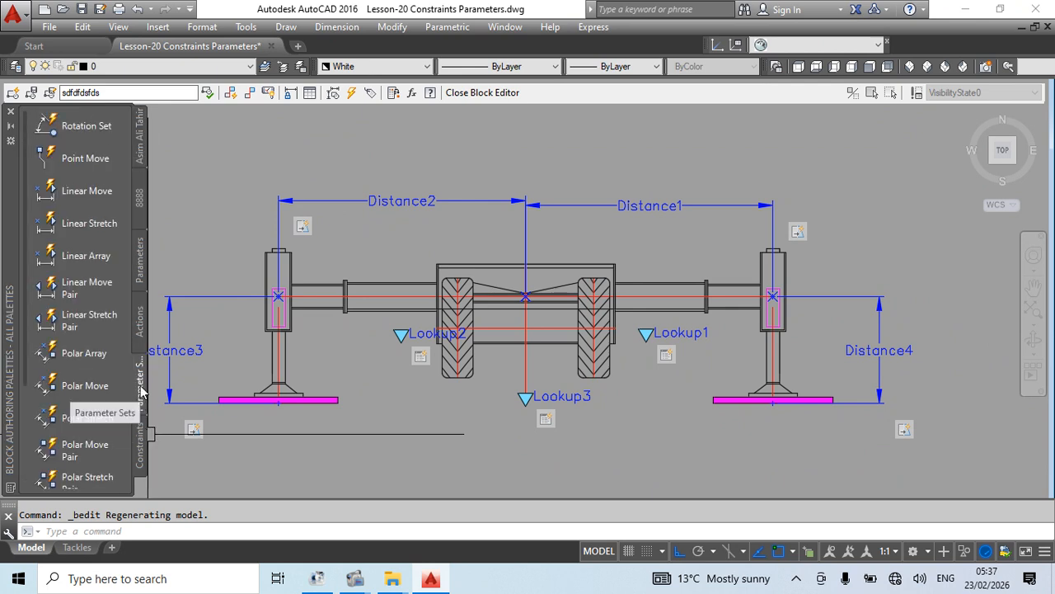
{"action": "right_click", "coordinate": [86, 128]}
{"action": "left_click", "coordinate": [120, 137]}
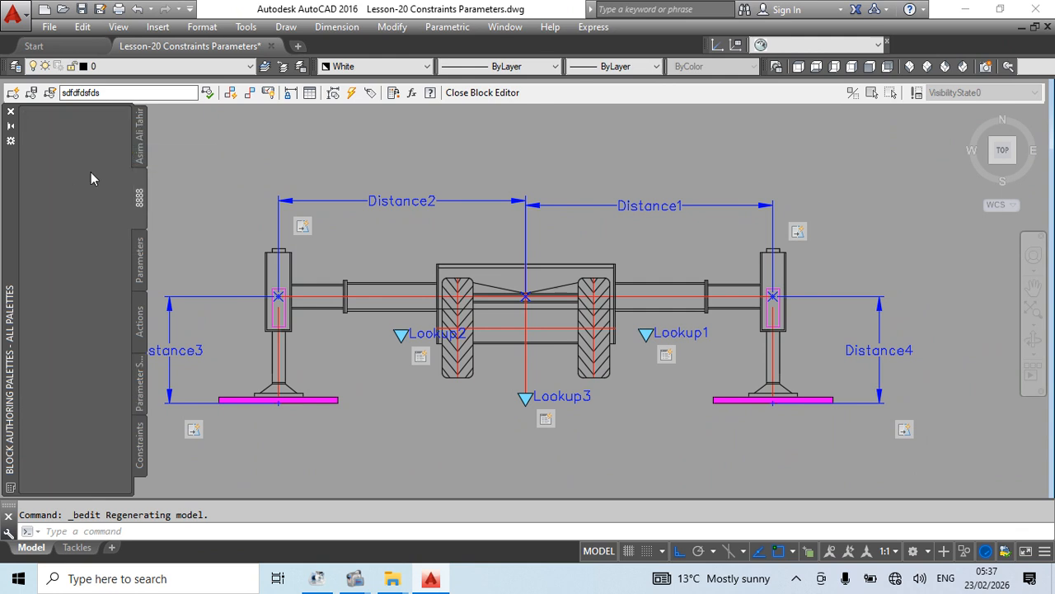
{"action": "right_click", "coordinate": [81, 144]}
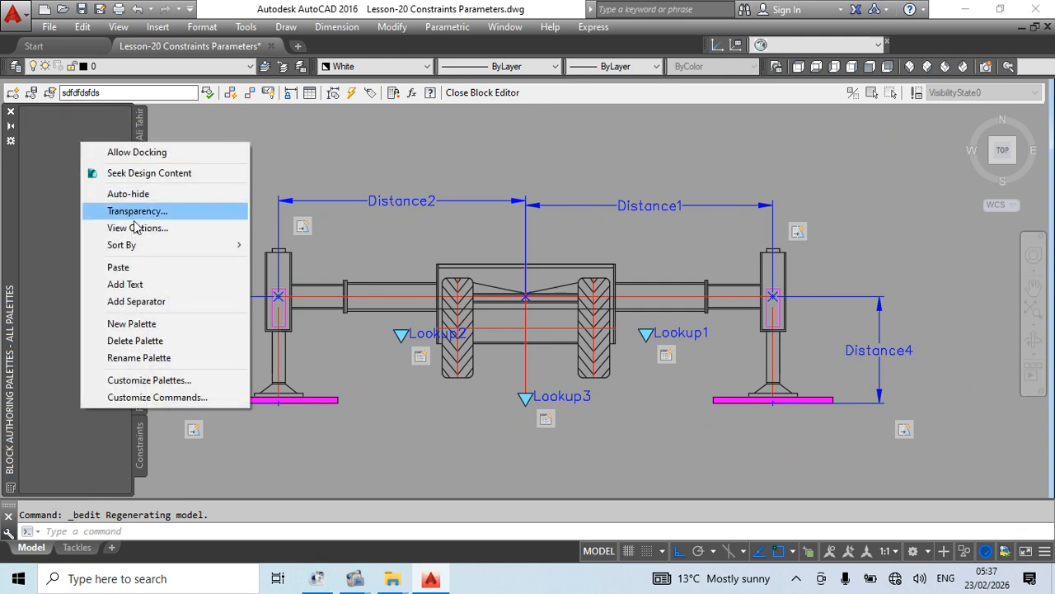
{"action": "left_click", "coordinate": [124, 268]}
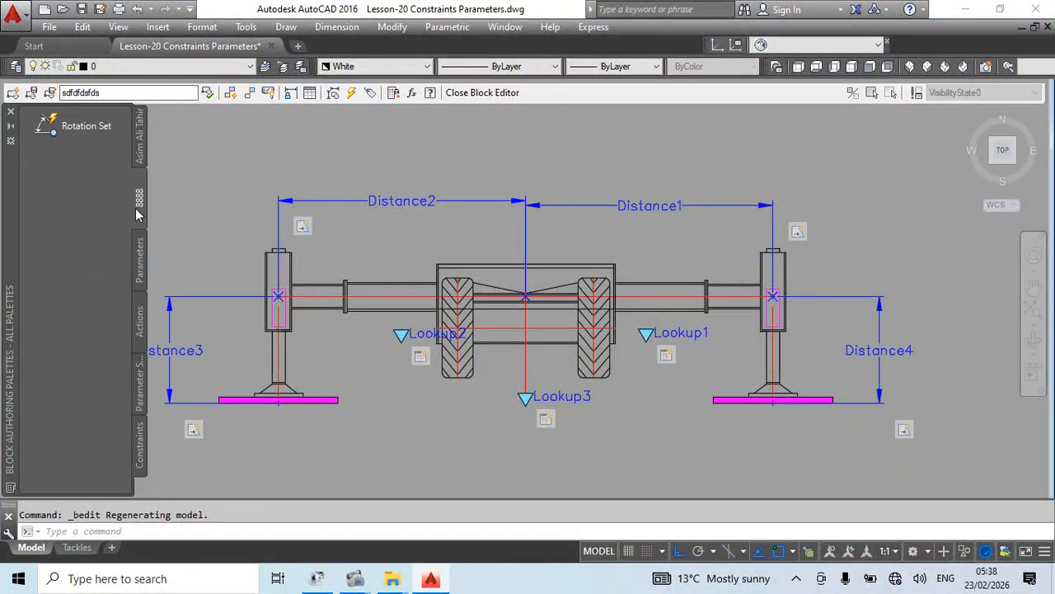
- Copy the Fix constraint from the Constraints palette and paste it twice into the 8888 palette
{"action": "left_click", "coordinate": [145, 455]}
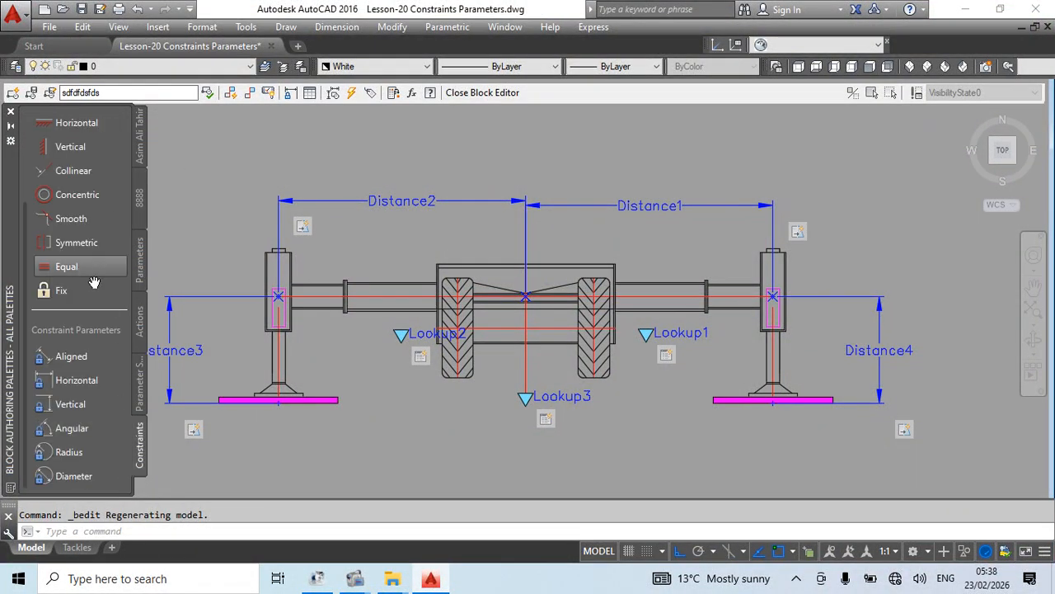
{"action": "right_click", "coordinate": [60, 289]}
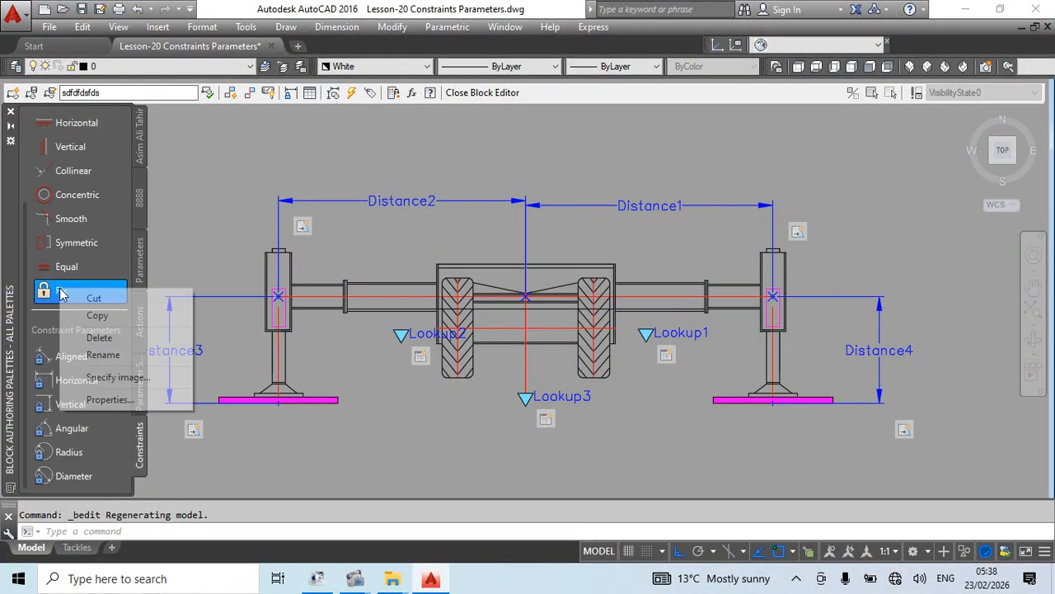
{"action": "left_click", "coordinate": [97, 315]}
{"action": "left_click", "coordinate": [142, 214]}
{"action": "right_click", "coordinate": [67, 174]}
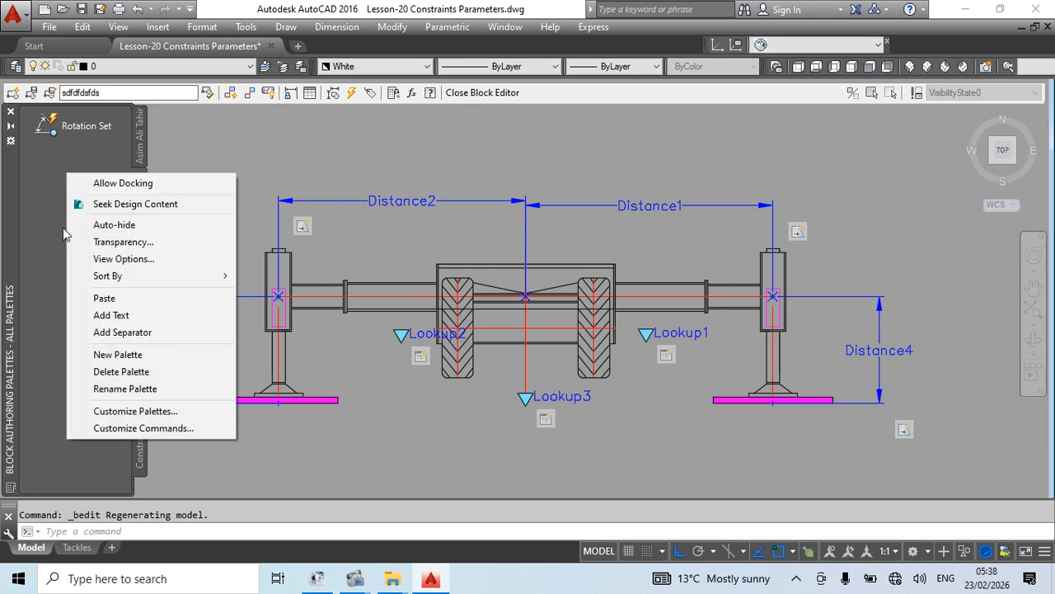
{"action": "left_click", "coordinate": [106, 302]}
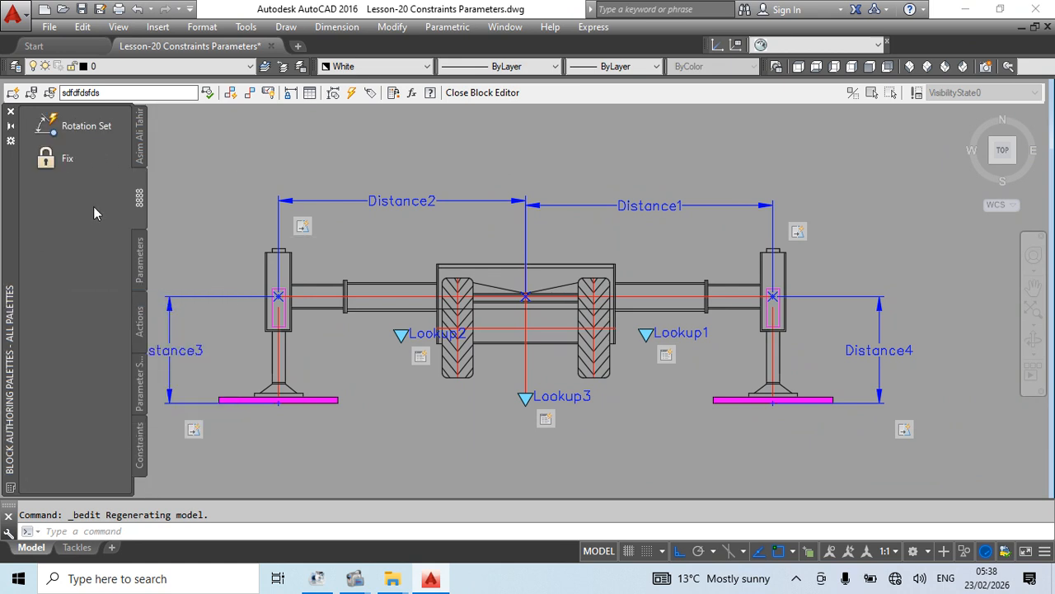
{"action": "right_click", "coordinate": [138, 208]}
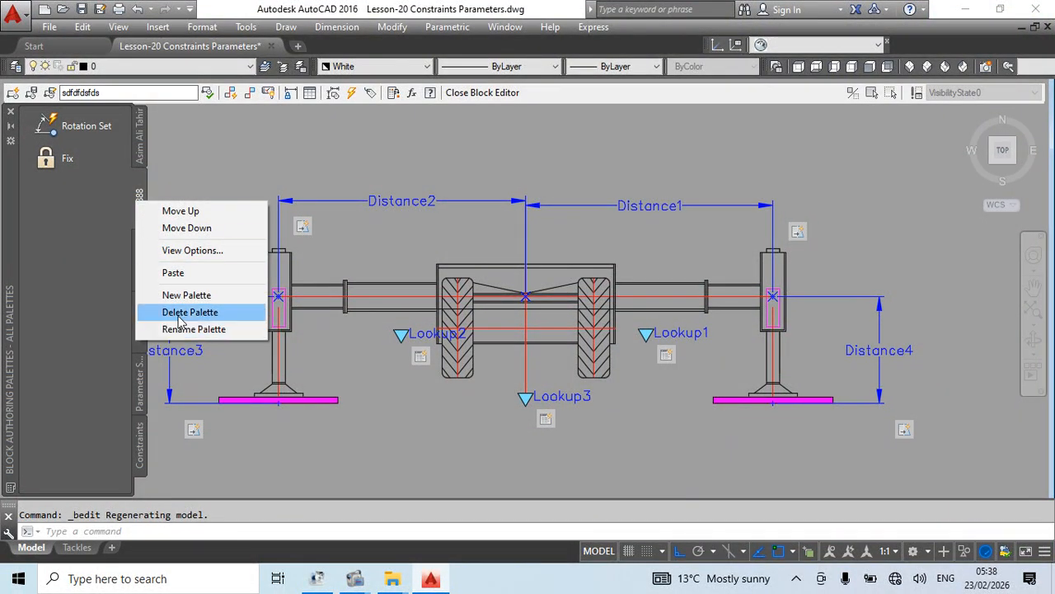
{"action": "left_click", "coordinate": [173, 273]}
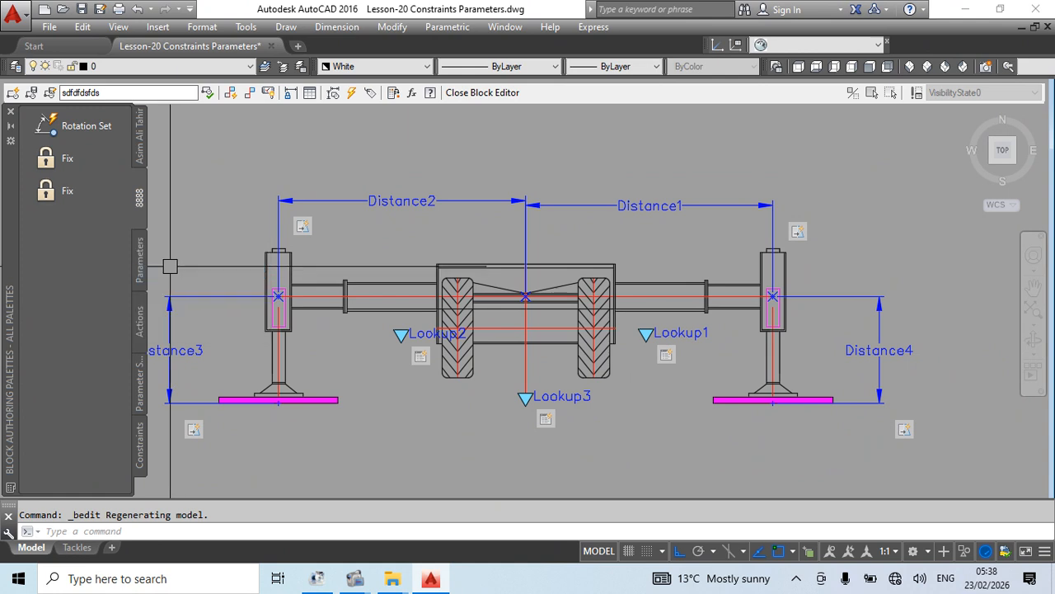
- Set the tool image size to the maximum for the 8888 palette, keeping the list view style
{"action": "right_click", "coordinate": [139, 198]}
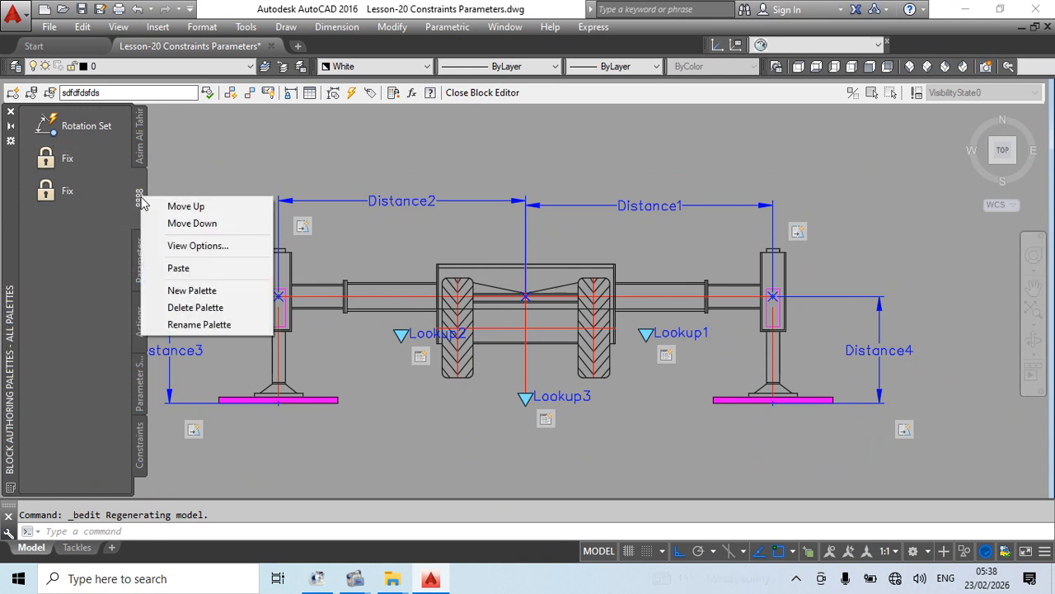
{"action": "left_click", "coordinate": [198, 247]}
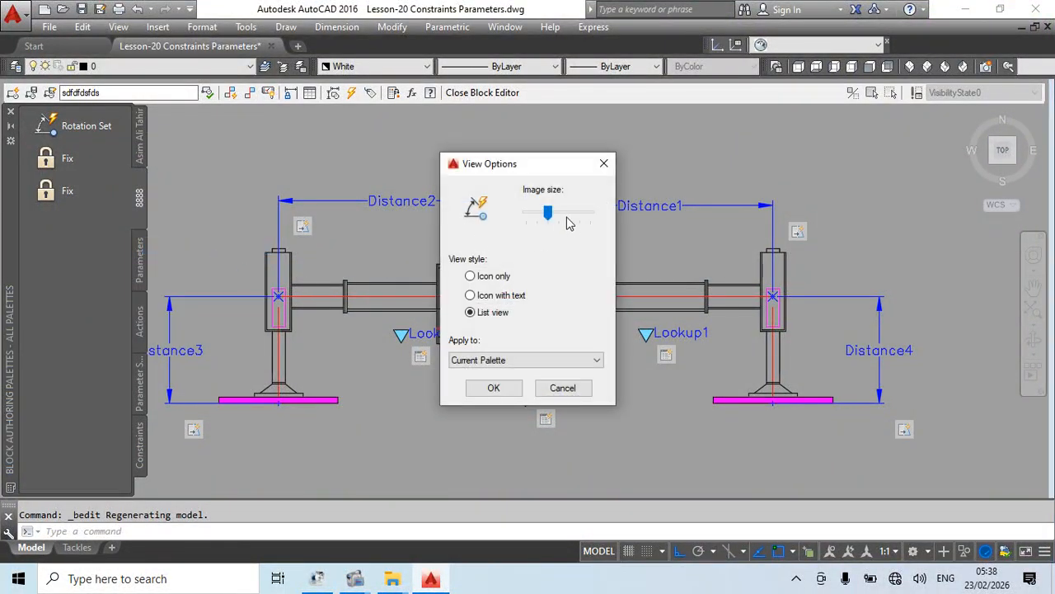
{"action": "left_click_drag", "start_coordinate": [548, 213], "coordinate": [589, 216]}
{"action": "left_click", "coordinate": [499, 388]}
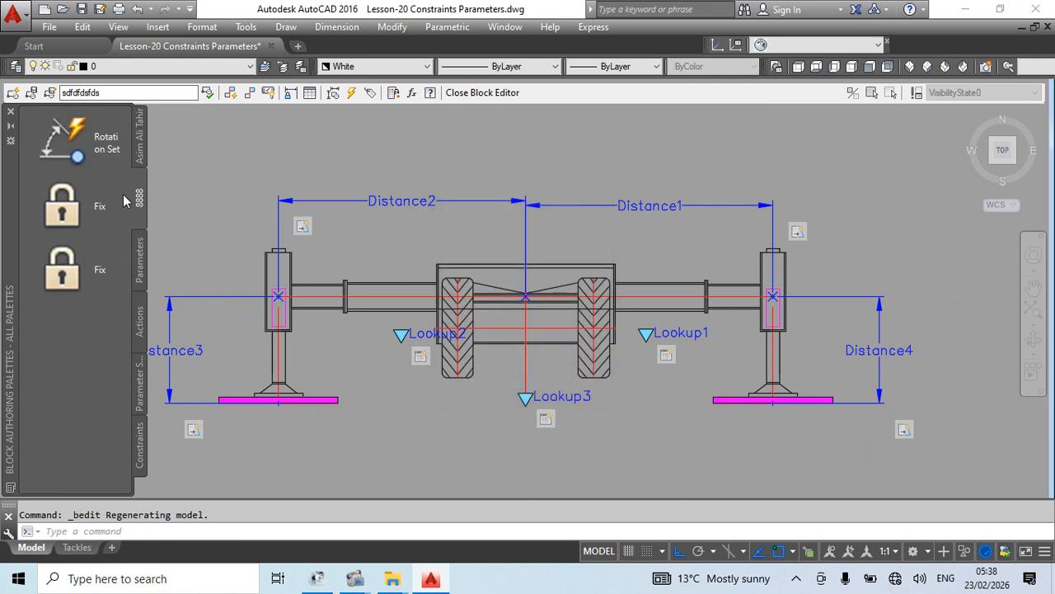
- Set the 8888 palette's view style to Icon only, applied to the current palette
{"action": "right_click", "coordinate": [140, 195]}
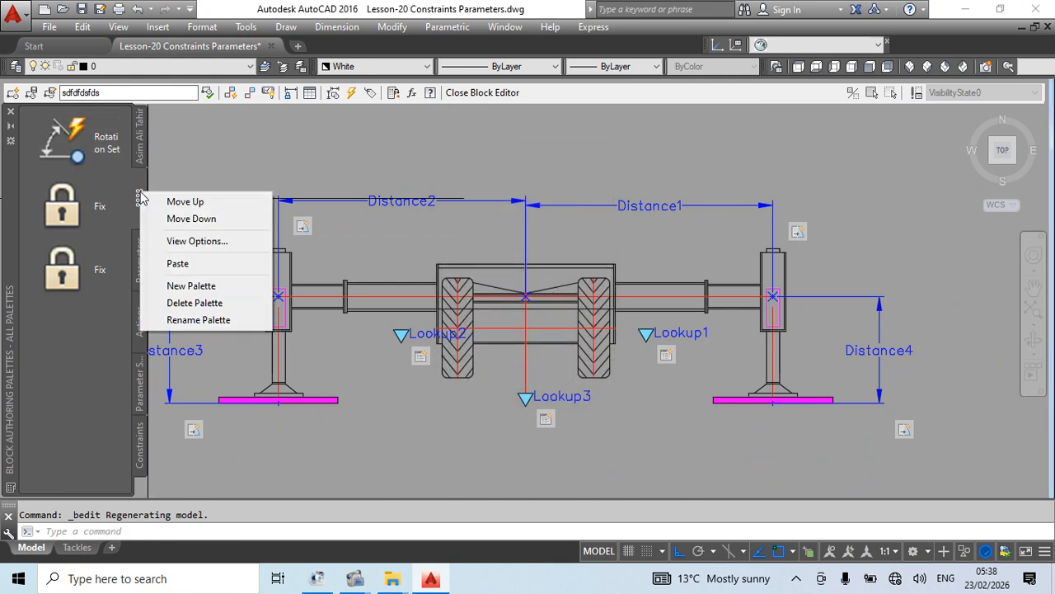
{"action": "left_click", "coordinate": [198, 241]}
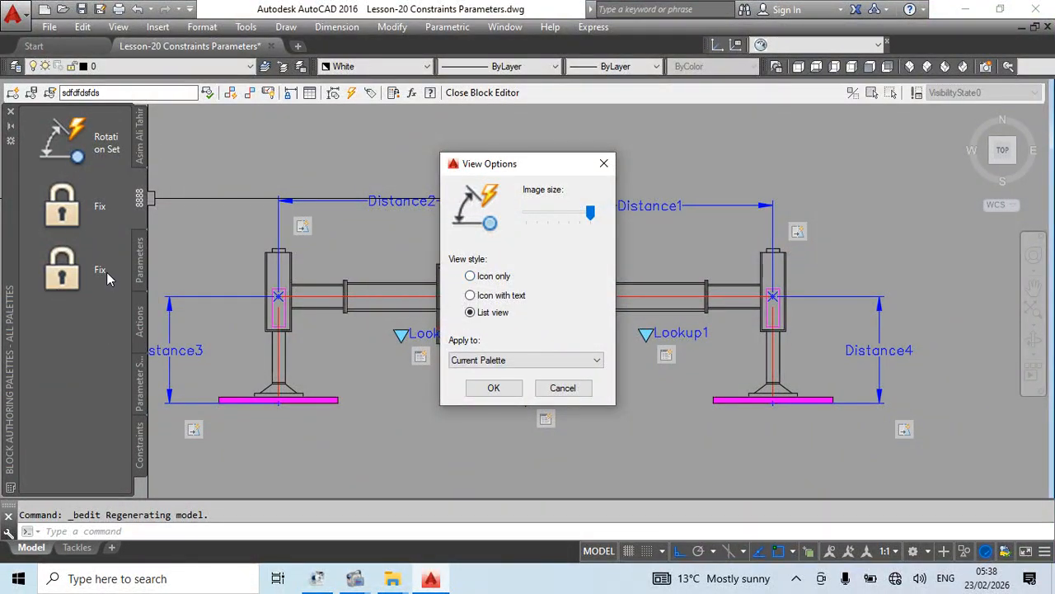
{"action": "left_click", "coordinate": [474, 278]}
{"action": "left_click", "coordinate": [493, 388]}
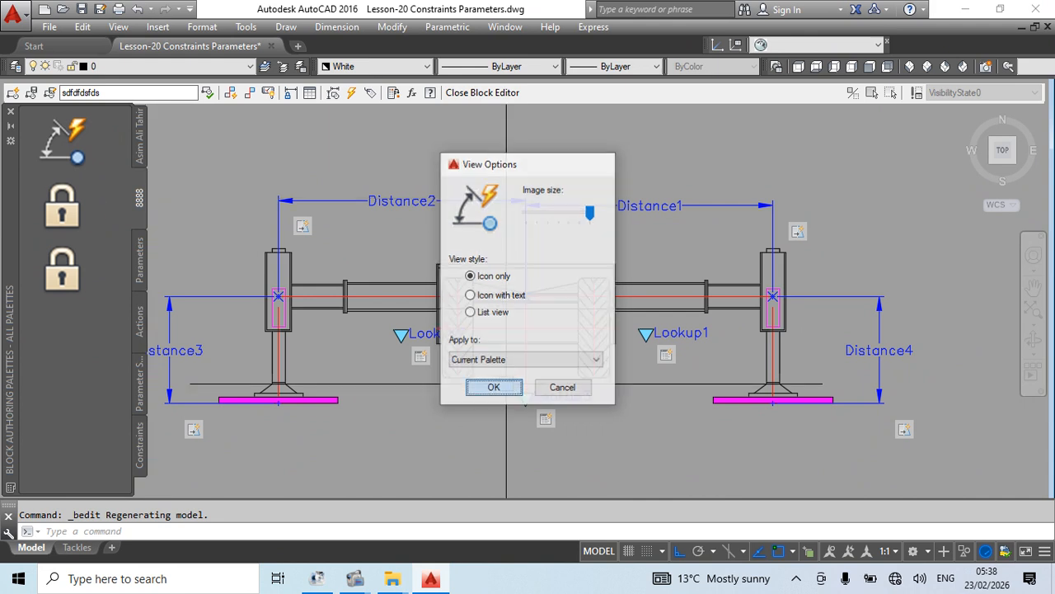
- Change the 8888 palette's view style to Icon with text, applied to the current palette
{"action": "right_click", "coordinate": [139, 196]}
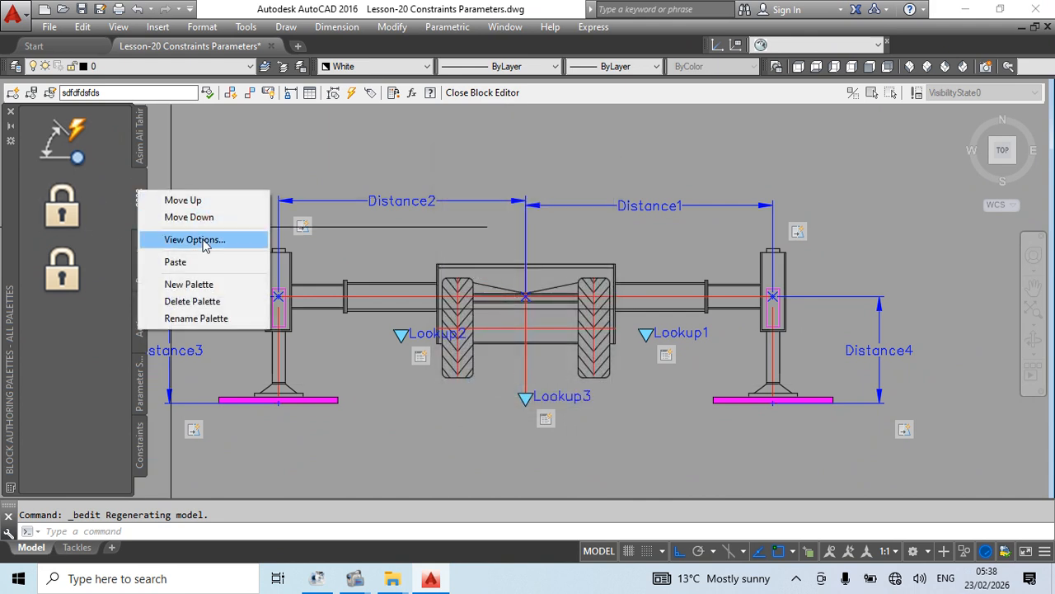
{"action": "left_click", "coordinate": [195, 239]}
{"action": "left_click", "coordinate": [470, 294]}
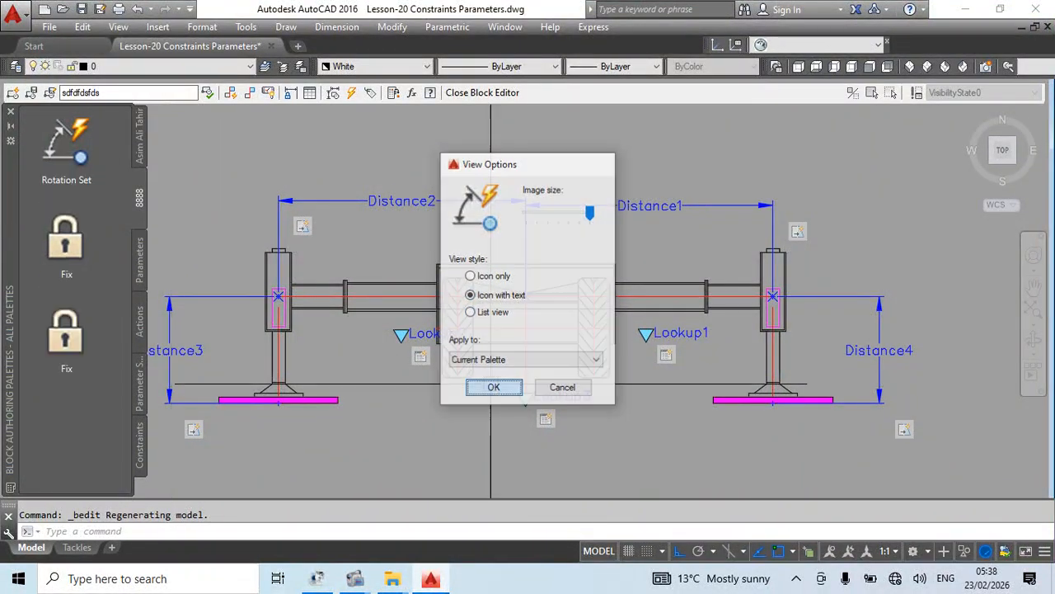
{"action": "left_click", "coordinate": [493, 388]}
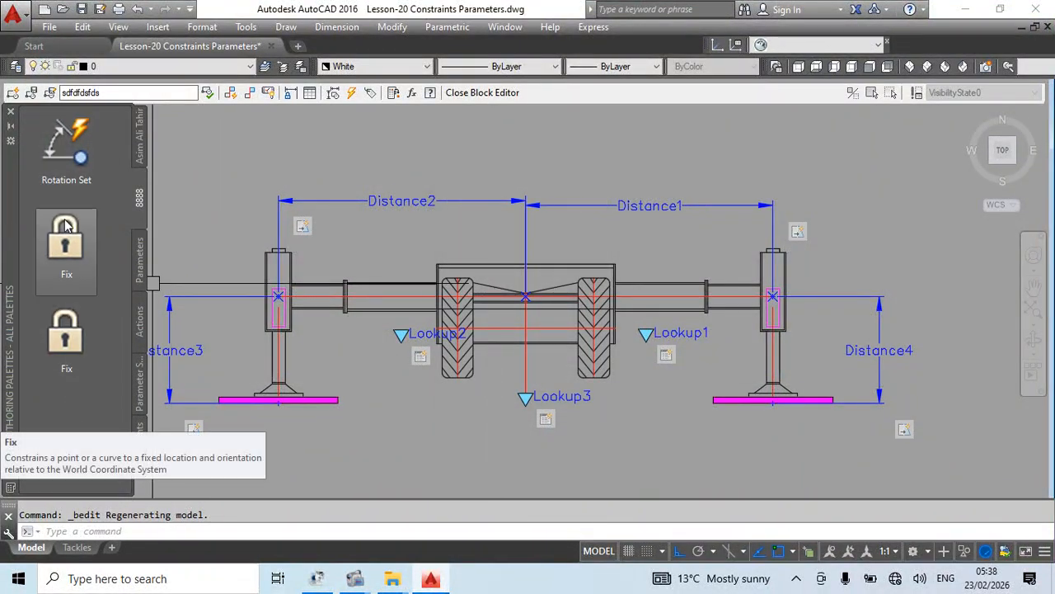
{"action": "right_click", "coordinate": [139, 199]}
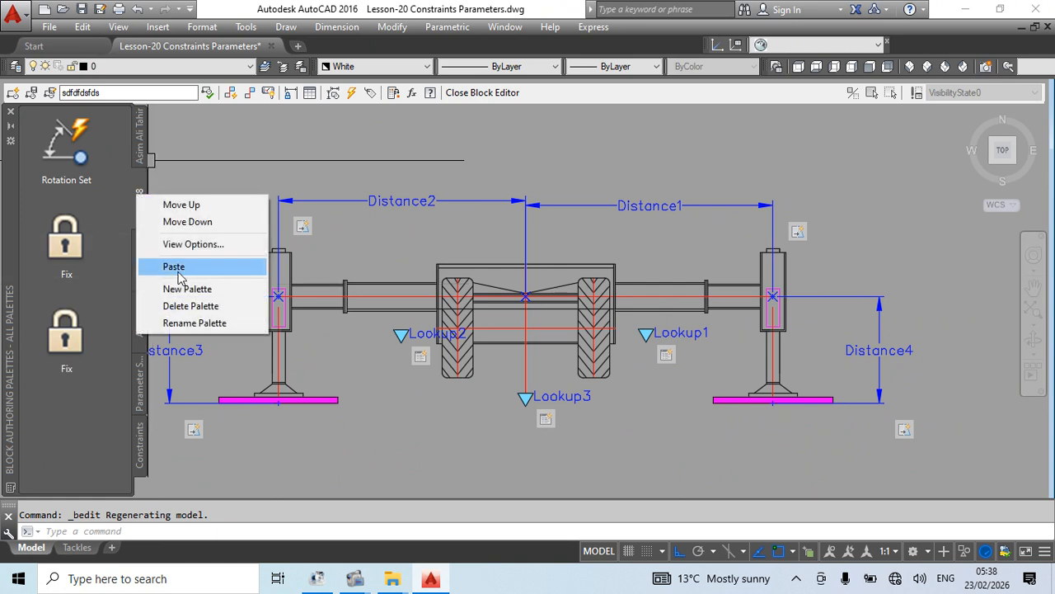
{"action": "left_click", "coordinate": [238, 244]}
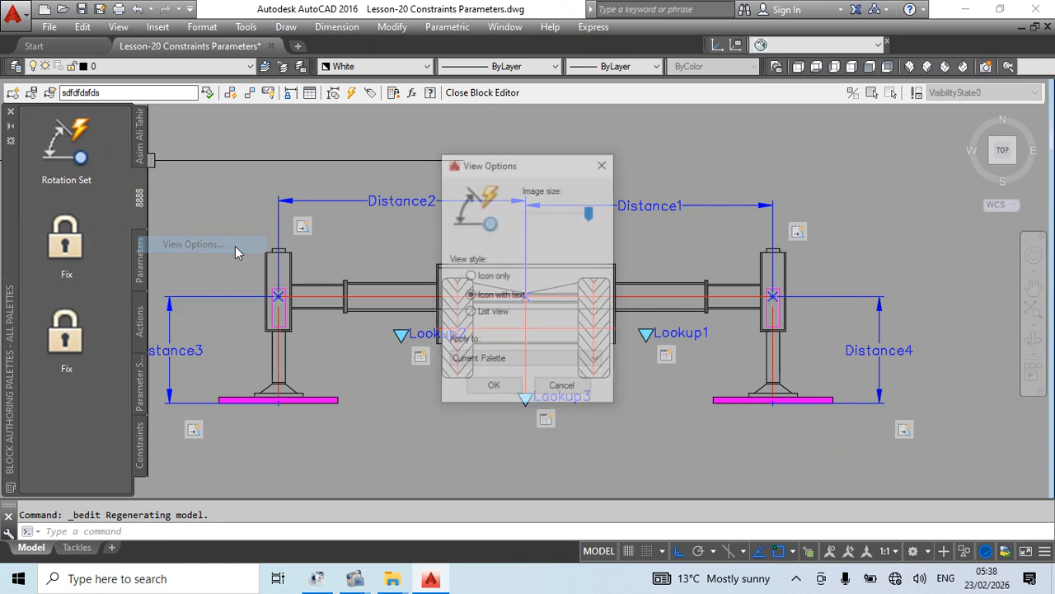
{"action": "left_click", "coordinate": [482, 314]}
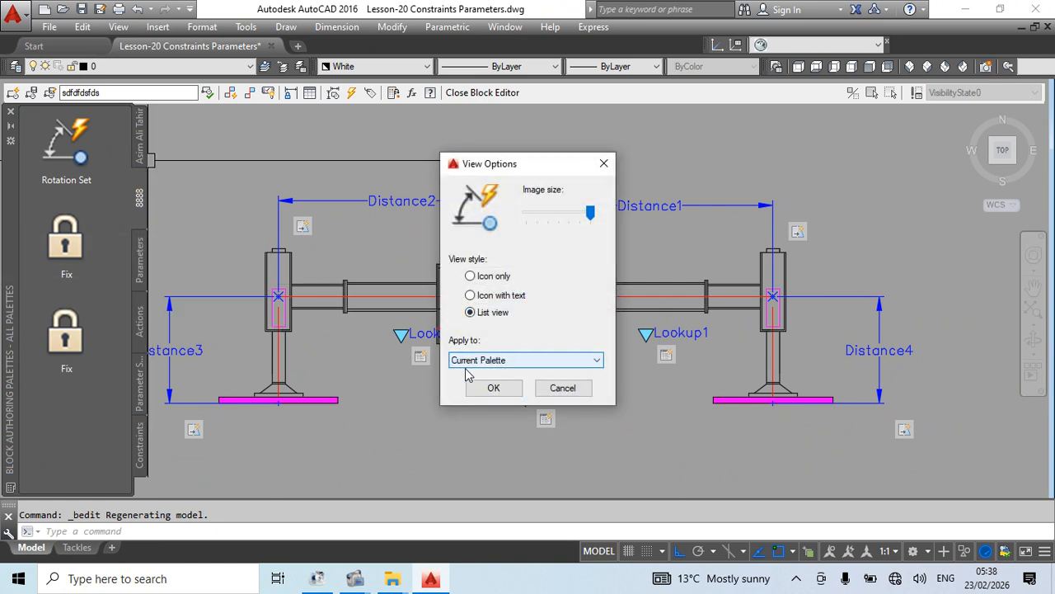
{"action": "left_click", "coordinate": [532, 360]}
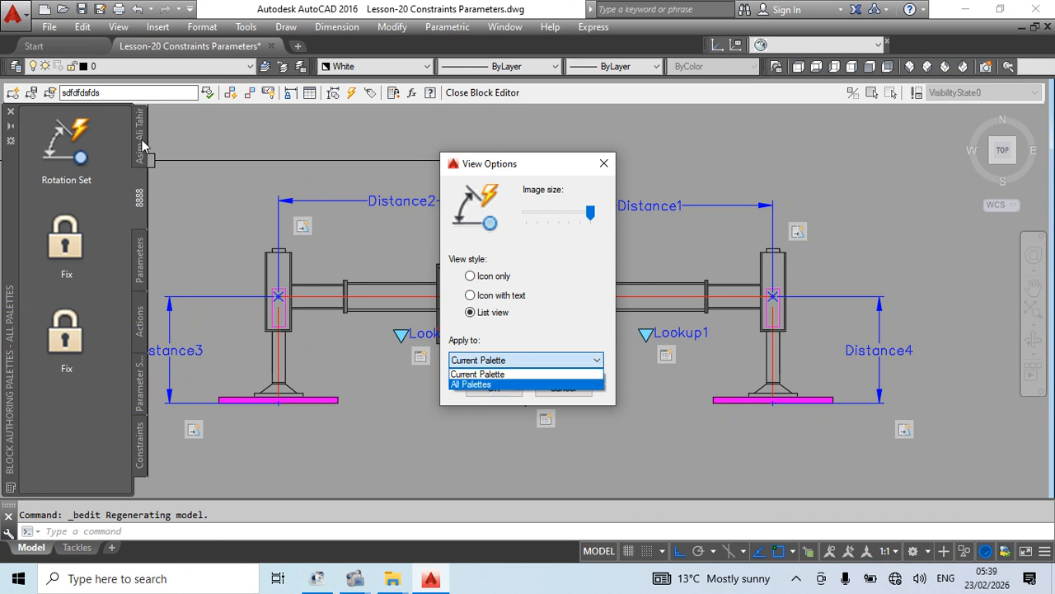
{"action": "left_click", "coordinate": [142, 249]}
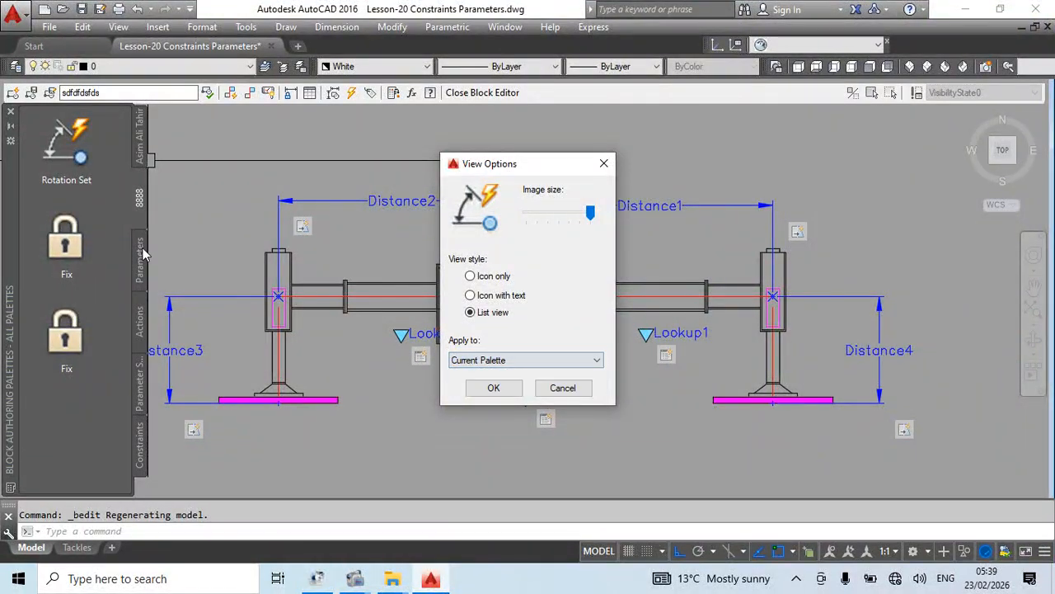
{"action": "left_click", "coordinate": [605, 163]}
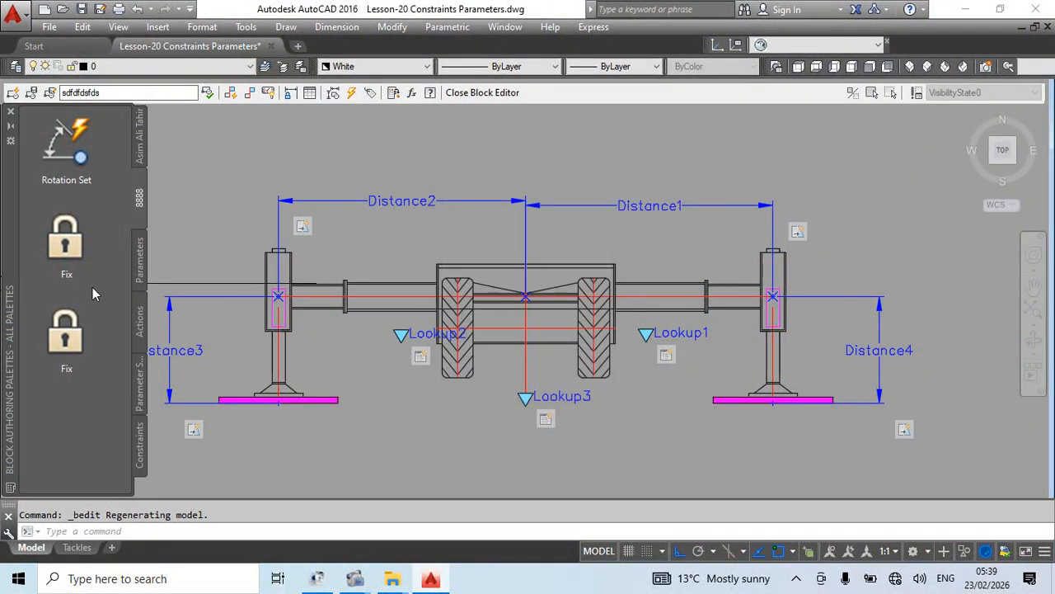
- Delete the custom 8888 palette from the block authoring palettes
{"action": "left_click", "coordinate": [137, 272]}
{"action": "left_click", "coordinate": [138, 330]}
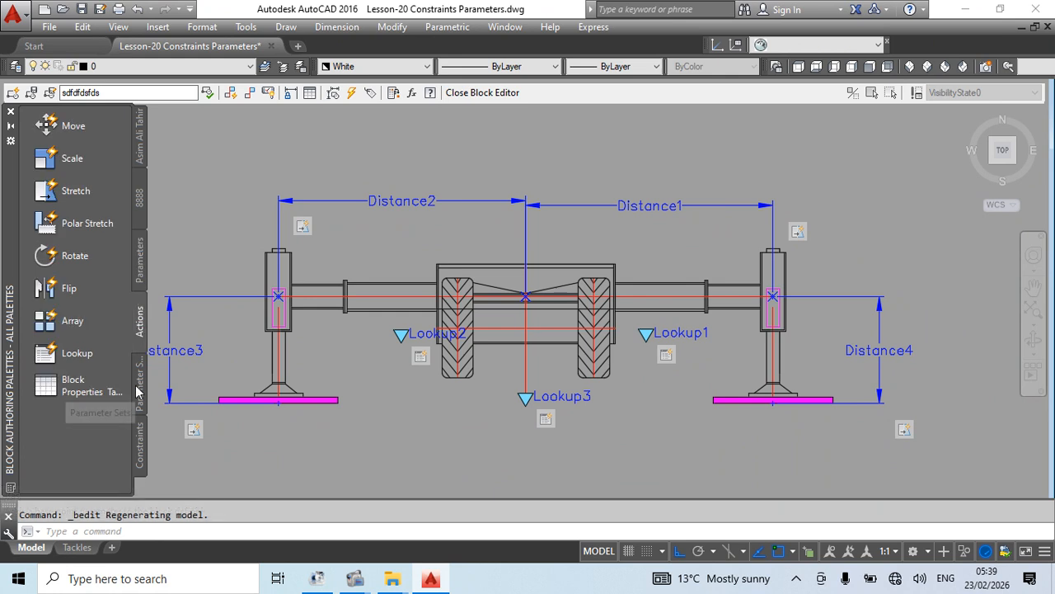
{"action": "left_click", "coordinate": [140, 437]}
{"action": "left_click", "coordinate": [139, 204]}
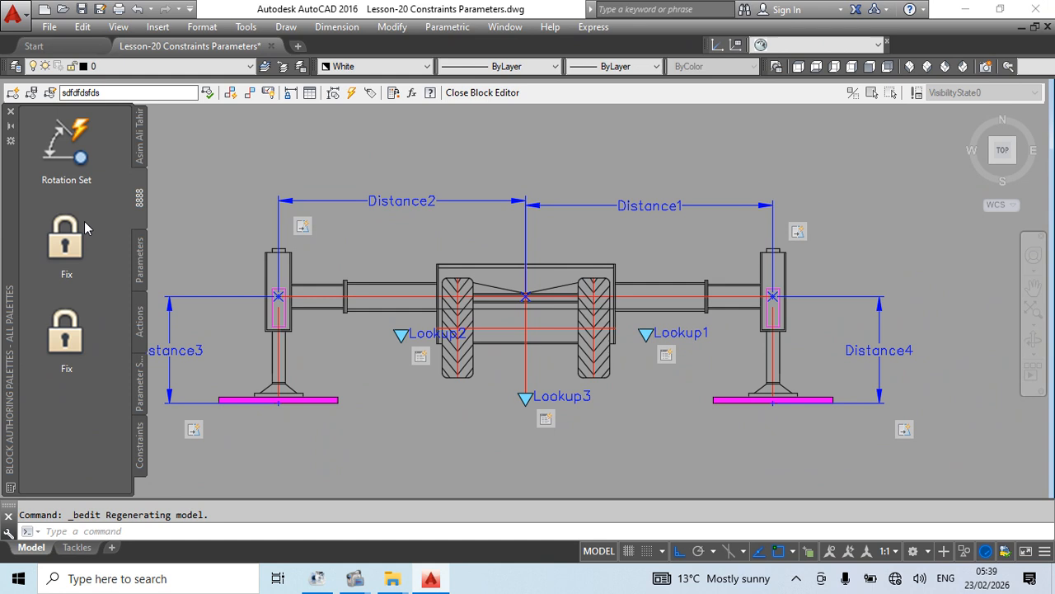
{"action": "right_click", "coordinate": [138, 201]}
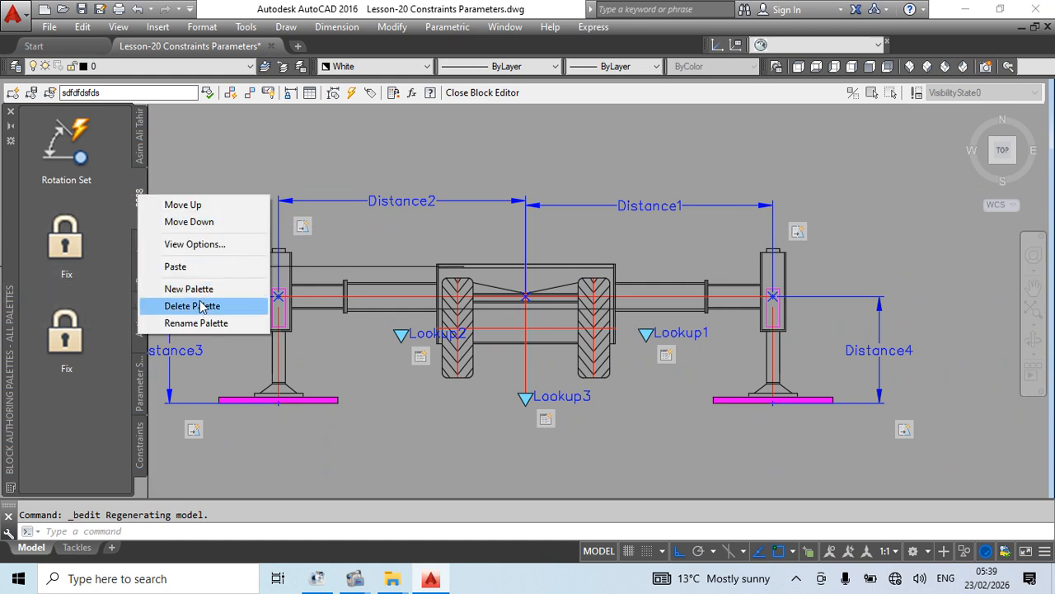
{"action": "left_click", "coordinate": [198, 307]}
{"action": "left_click", "coordinate": [565, 323]}
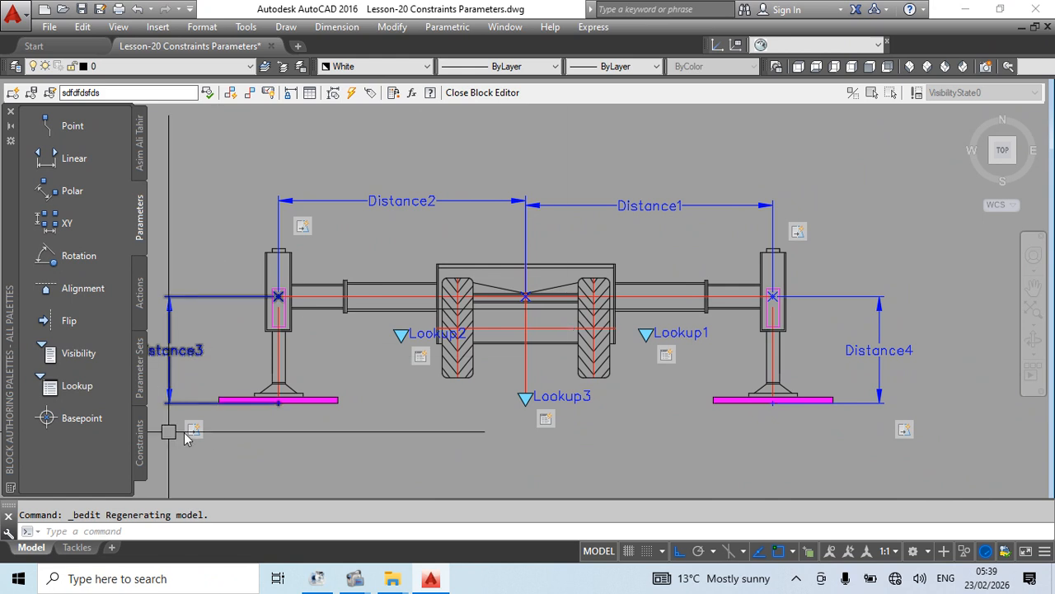
- Review the Constraints, custom, Actions and Parameter Sets palettes and the palette management options available for them
{"action": "left_click", "coordinate": [140, 442]}
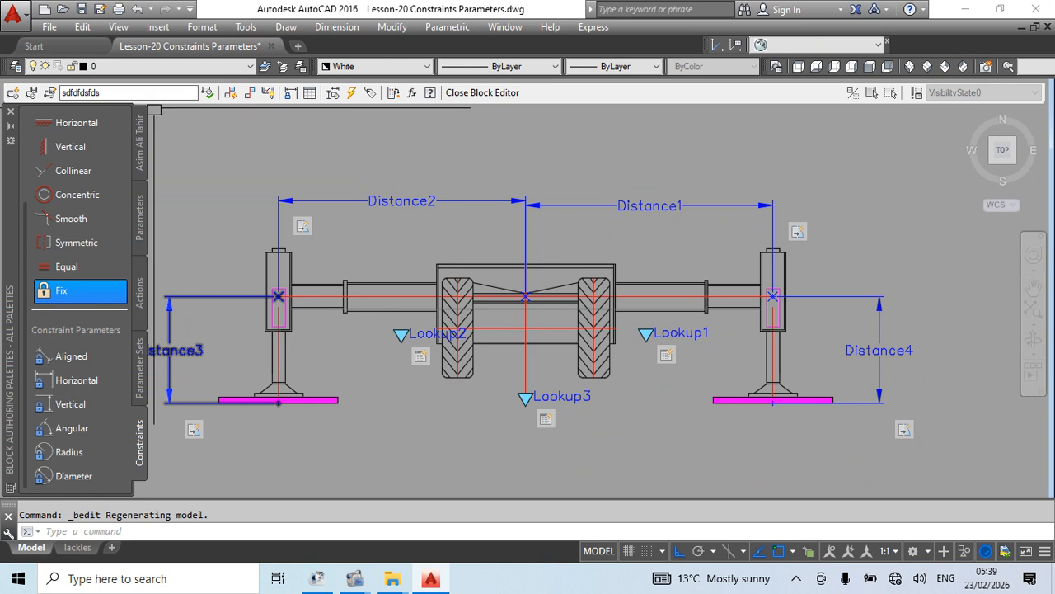
{"action": "left_click", "coordinate": [141, 145]}
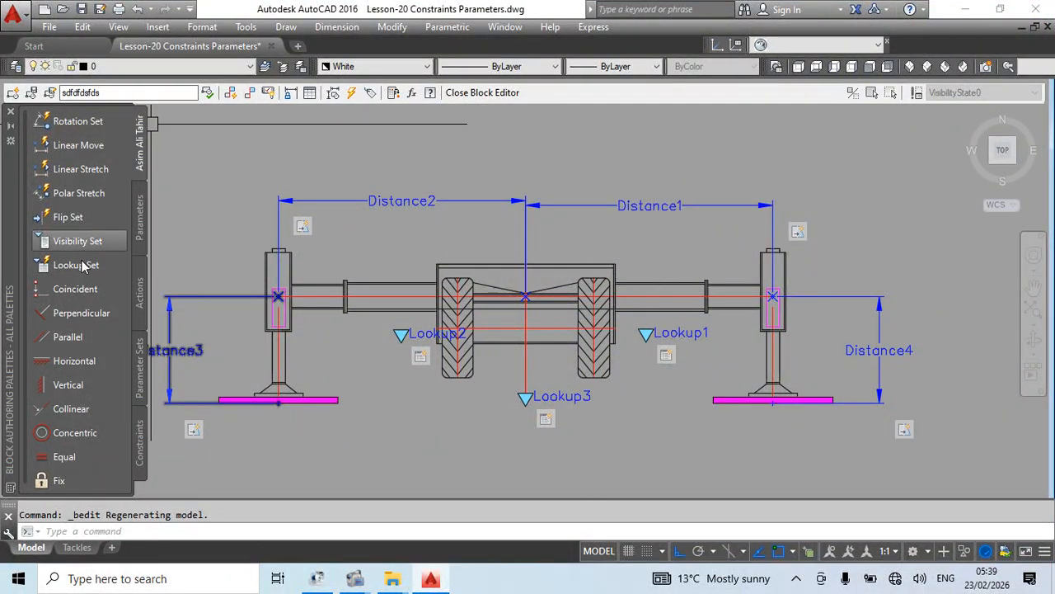
{"action": "right_click", "coordinate": [139, 214]}
{"action": "left_click", "coordinate": [141, 297]}
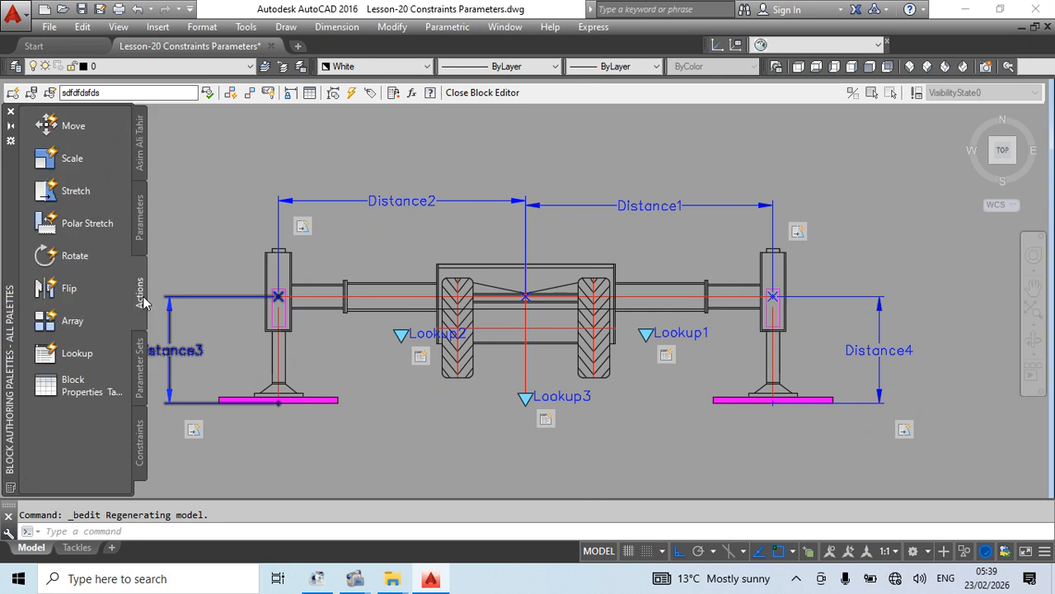
{"action": "left_click", "coordinate": [139, 338]}
{"action": "right_click", "coordinate": [139, 348]}
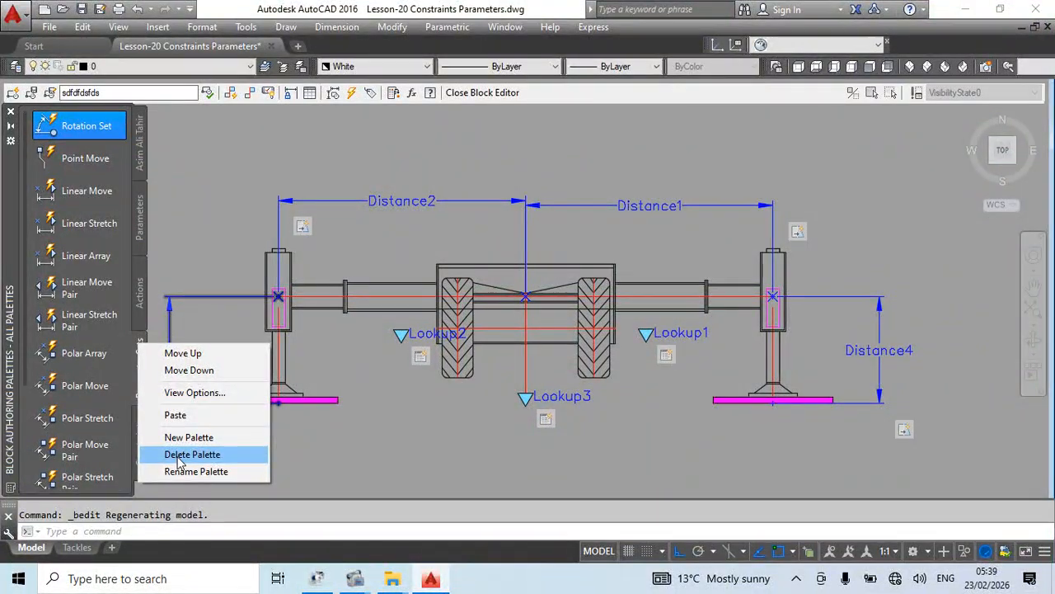
{"action": "left_click", "coordinate": [173, 249]}
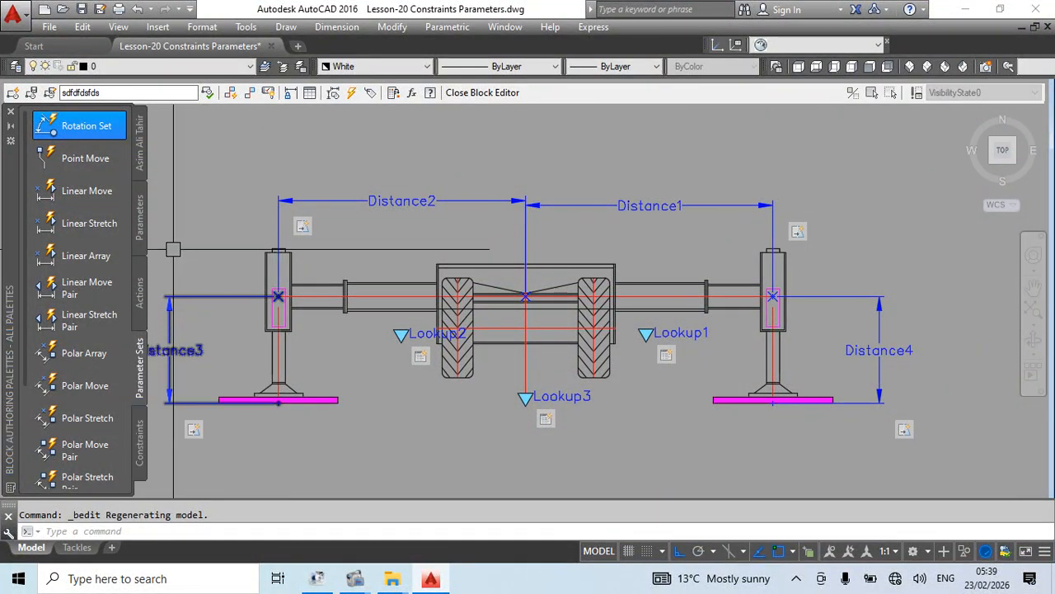
{"action": "left_click", "coordinate": [142, 437]}
{"action": "right_click", "coordinate": [143, 432]}
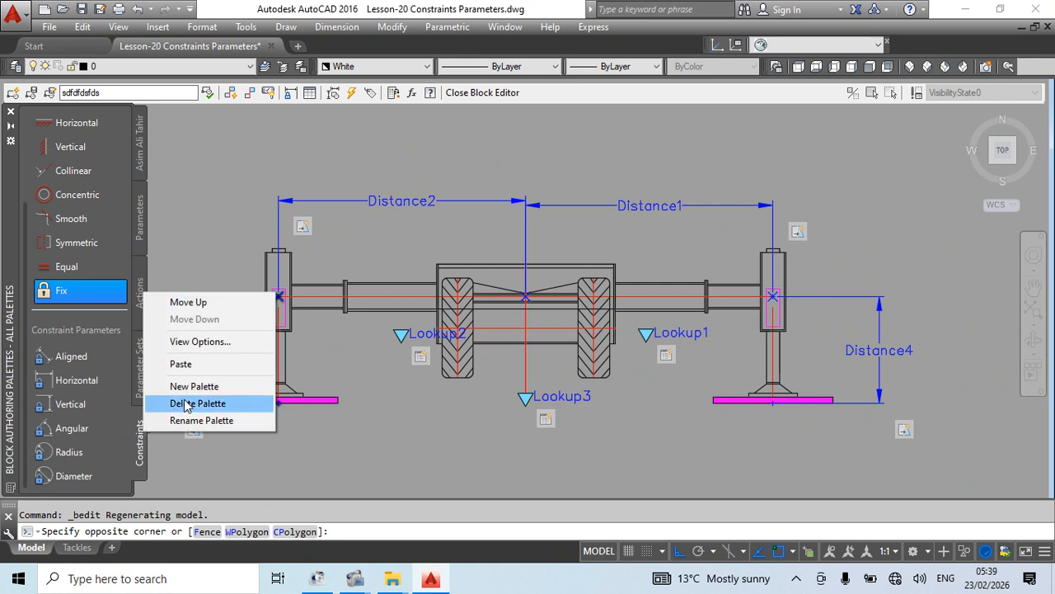
{"action": "left_click", "coordinate": [212, 230]}
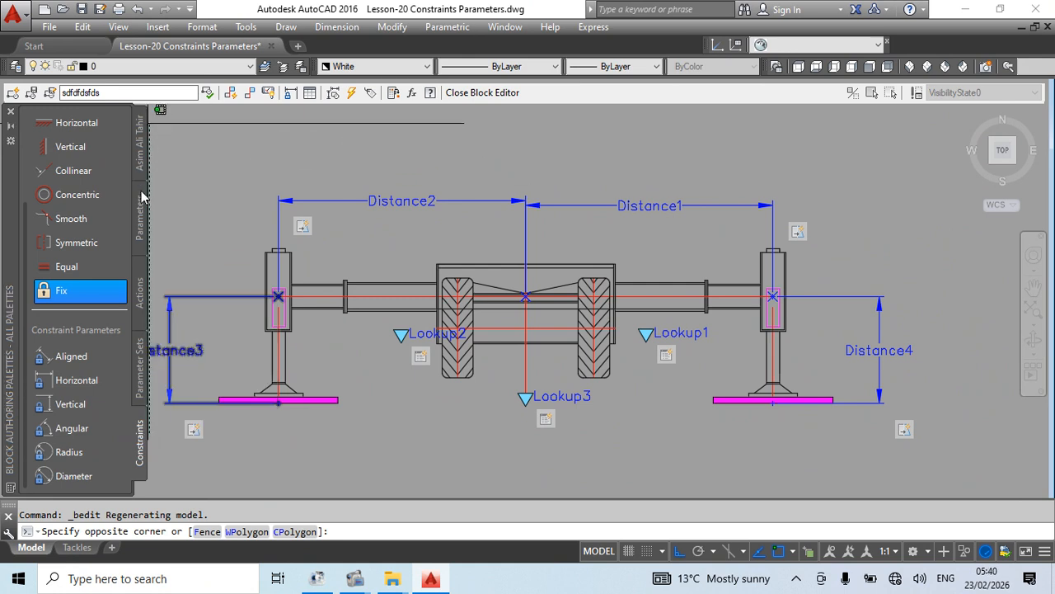
{"action": "left_click", "coordinate": [149, 123]}
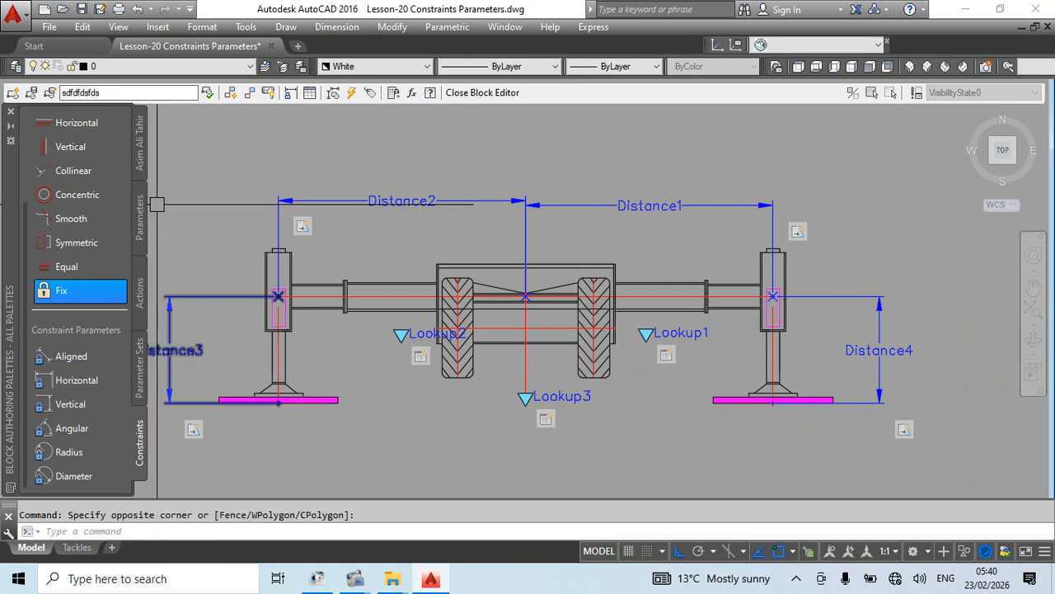
- Close the Block Editor and save the parameter changes to the block
{"action": "scroll", "coordinate": [504, 308], "scroll_direction": "down", "scroll_amount": 6}
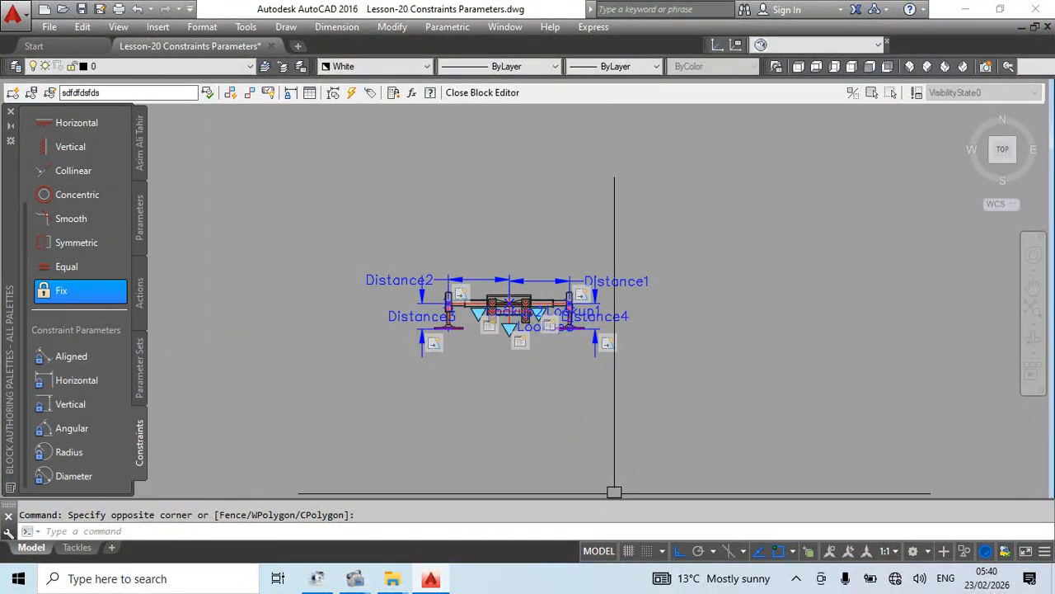
{"action": "type", "text": "BC"}
{"action": "key", "text": "Return"}
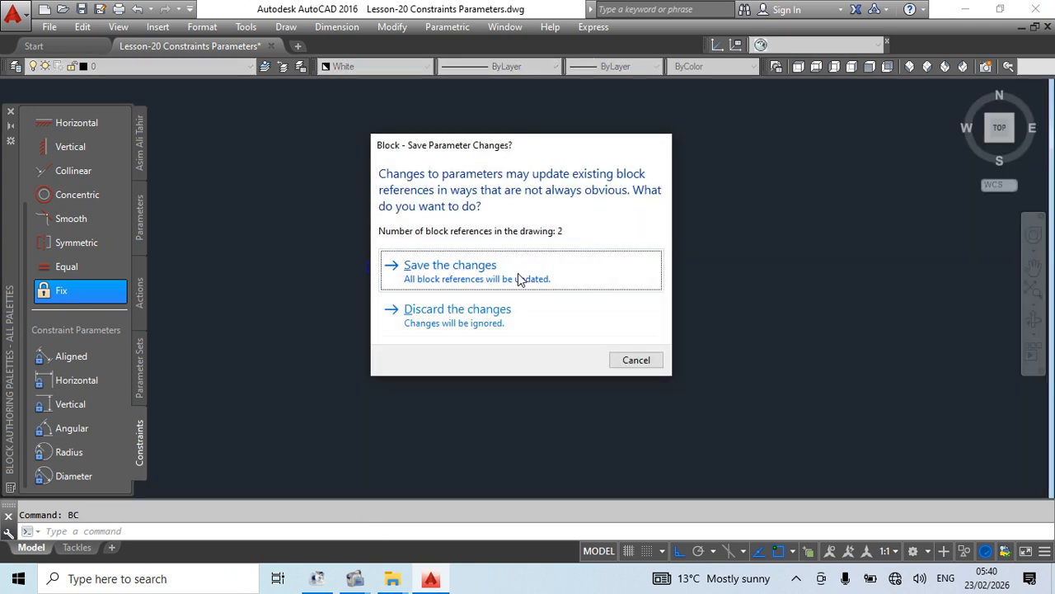
{"action": "left_click", "coordinate": [520, 278]}
- Draw a very short horizontal line in the empty space beside the Lookup Sets block
{"action": "middle_click_drag", "start_coordinate": [681, 356], "coordinate": [467, 360]}
{"action": "type", "text": "l"}
{"action": "key", "text": "Return"}
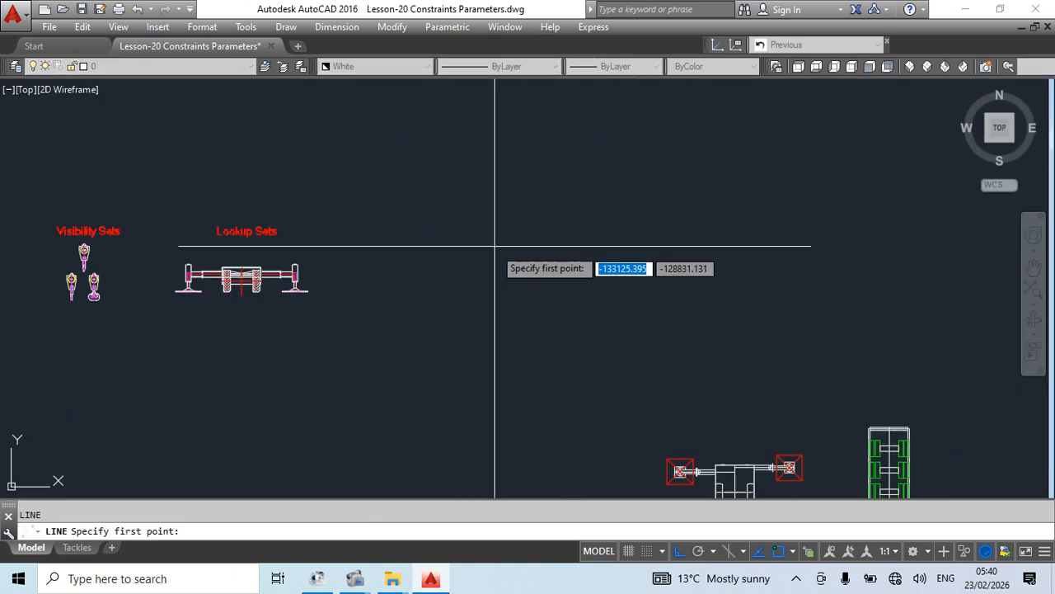
{"action": "left_click", "coordinate": [494, 239]}
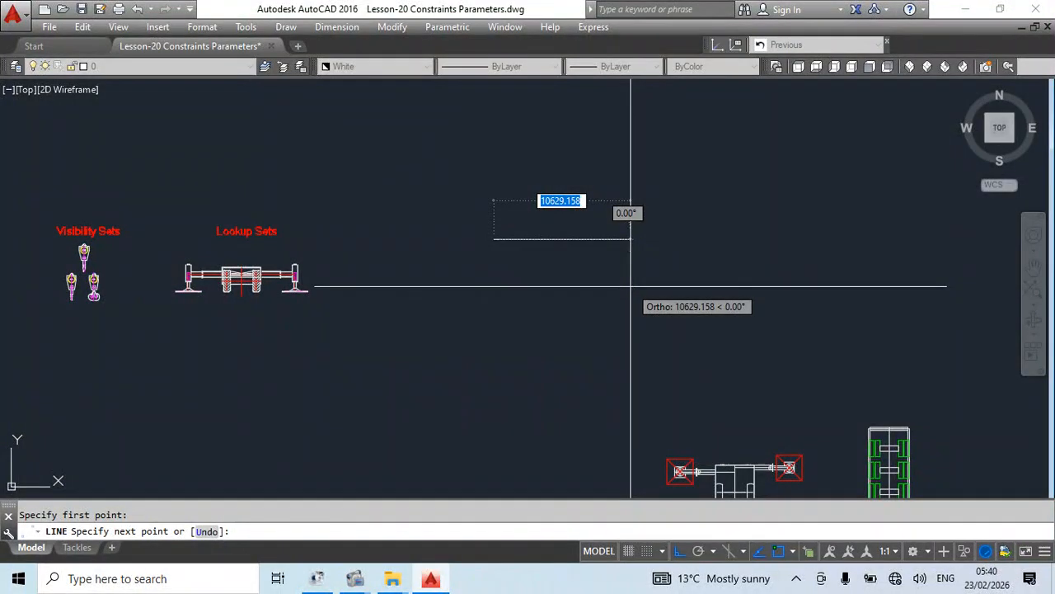
{"action": "key", "text": "Return"}
{"action": "key", "text": "Escape"}
{"action": "scroll", "coordinate": [502, 231], "scroll_direction": "up", "scroll_amount": 5}
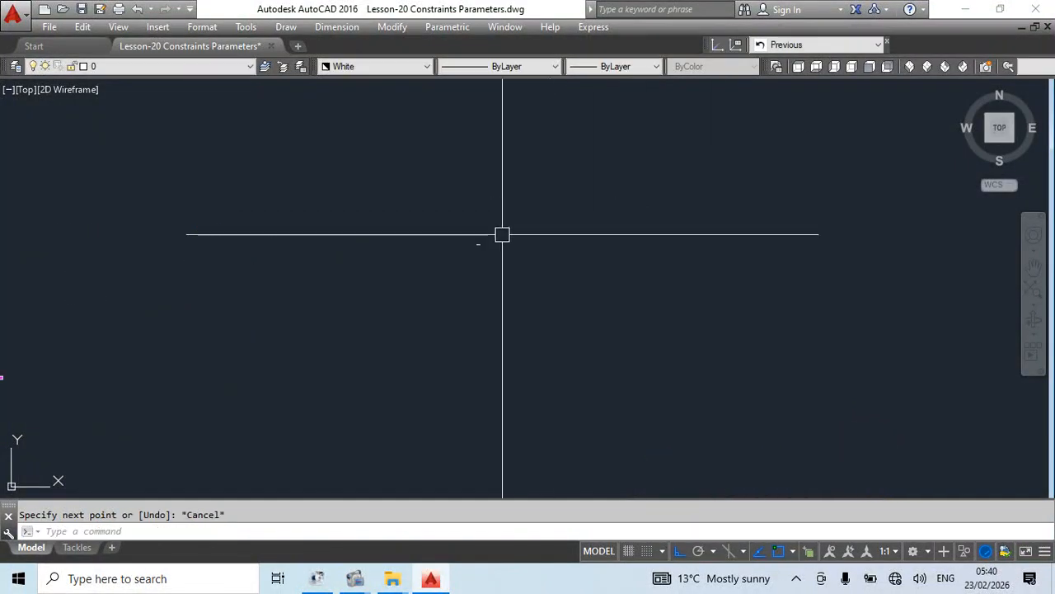
- Erase the very short trial line
{"action": "left_click", "coordinate": [401, 273]}
{"action": "key", "text": "Escape"}
{"action": "left_click", "coordinate": [475, 229]}
{"action": "type", "text": "e"}
{"action": "key", "text": "Return"}
{"action": "left_click", "coordinate": [370, 306]}
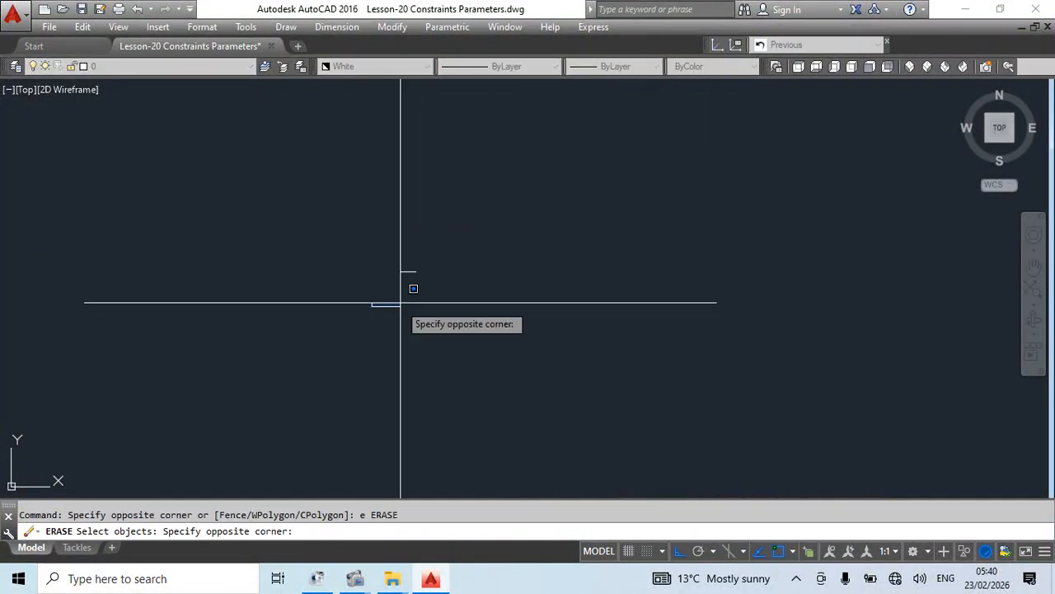
{"action": "left_click", "coordinate": [460, 238]}
{"action": "key", "text": "Escape"}
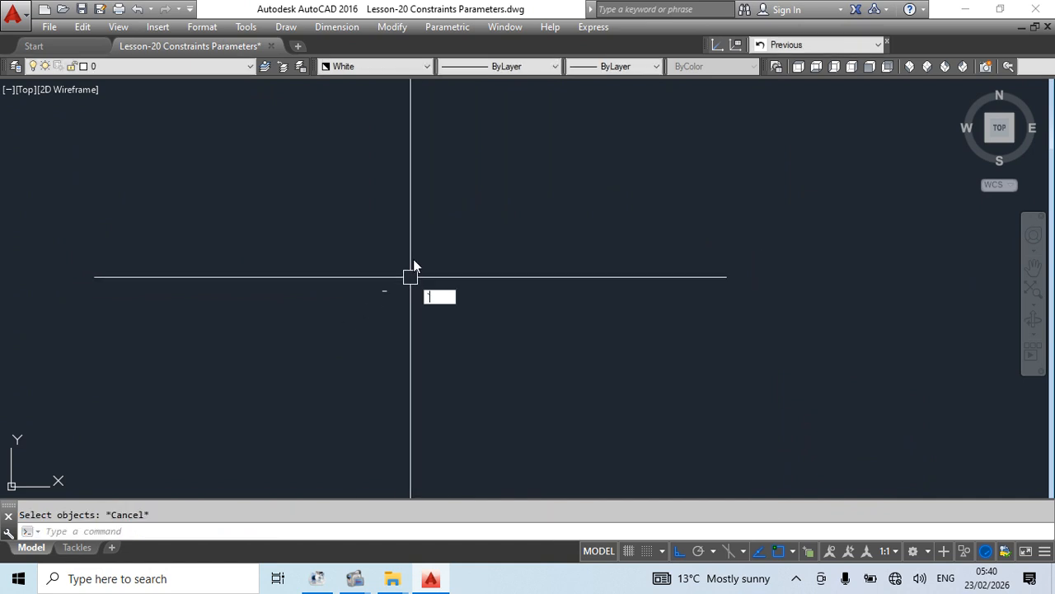
{"action": "left_click", "coordinate": [422, 252]}
{"action": "left_click", "coordinate": [335, 333]}
{"action": "type", "text": "e"}
{"action": "key", "text": "Return"}
- Draw a horizontal line 1500 units long in the empty model space
{"action": "type", "text": "l"}
{"action": "key", "text": "Return"}
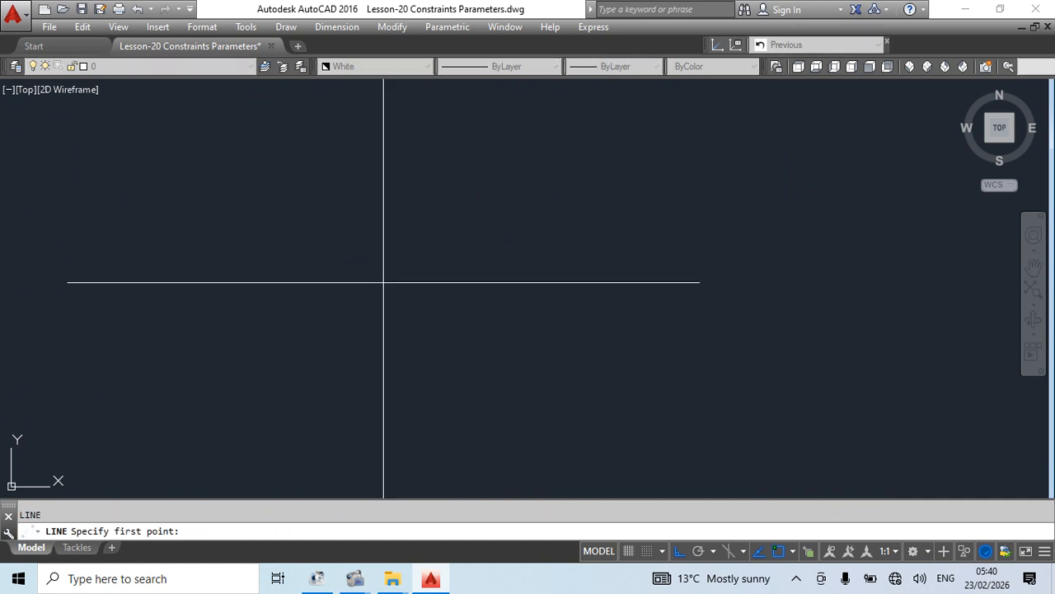
{"action": "left_click", "coordinate": [388, 288]}
{"action": "type", "text": "1500"}
{"action": "key", "text": "Return"}
{"action": "key", "text": "Escape"}
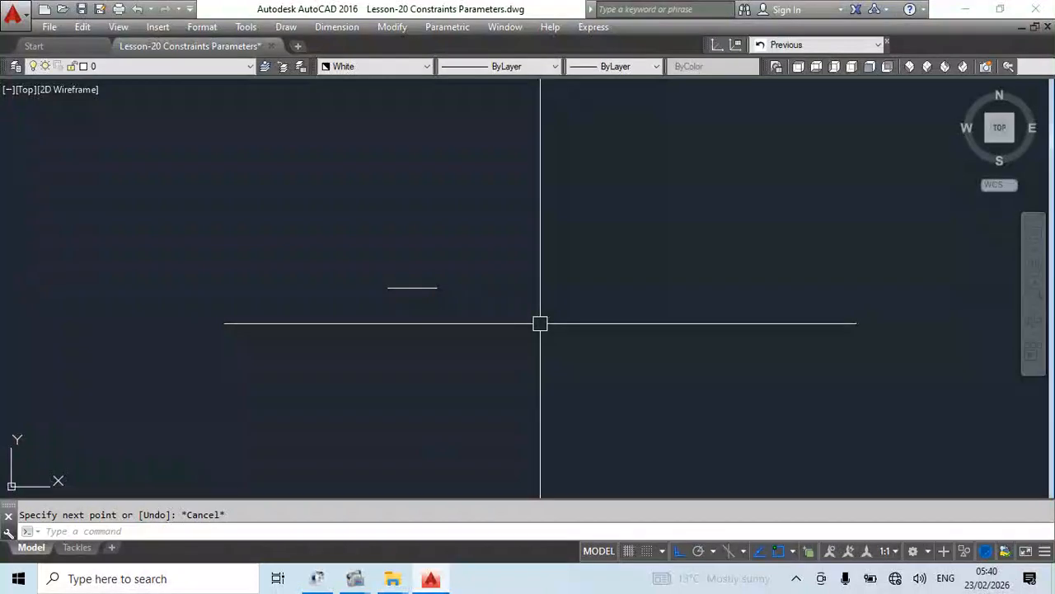
- Add a linear dimension below the new 1500-unit line, measured from endpoint to endpoint
{"action": "scroll", "coordinate": [493, 303], "scroll_direction": "down", "scroll_amount": 6}
{"action": "scroll", "coordinate": [487, 299], "scroll_direction": "up", "scroll_amount": 8}
{"action": "middle_click_drag", "start_coordinate": [415, 384], "coordinate": [485, 401]}
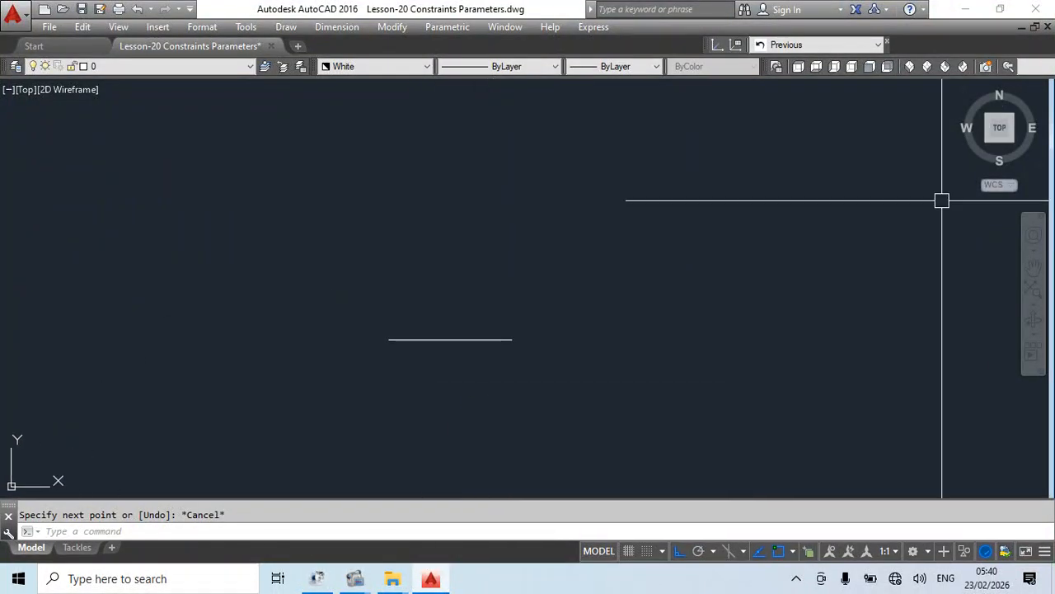
{"action": "type", "text": "i"}
{"action": "key", "text": "Return"}
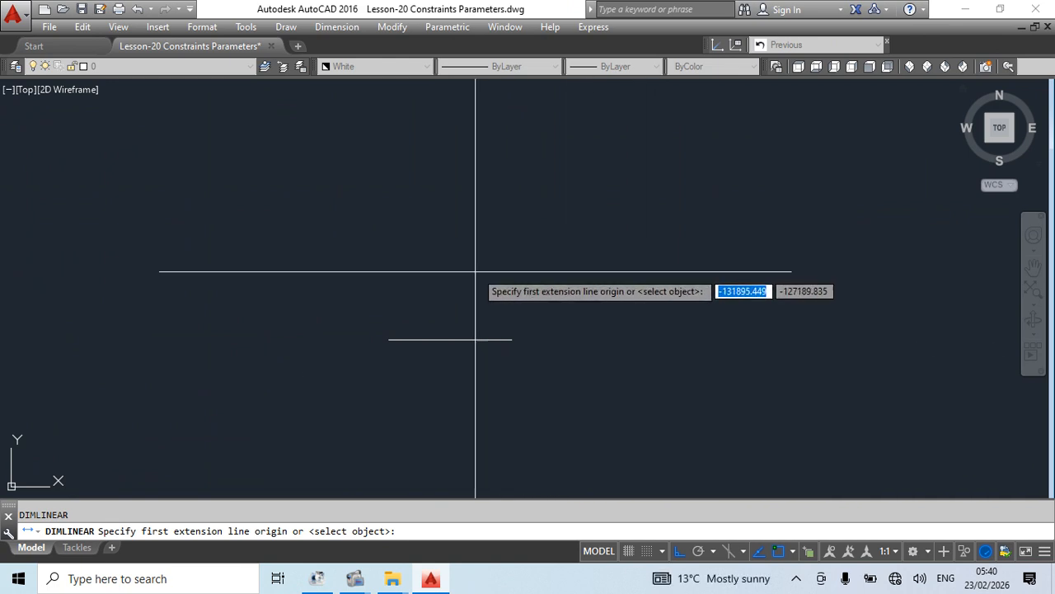
{"action": "left_click", "coordinate": [388, 338]}
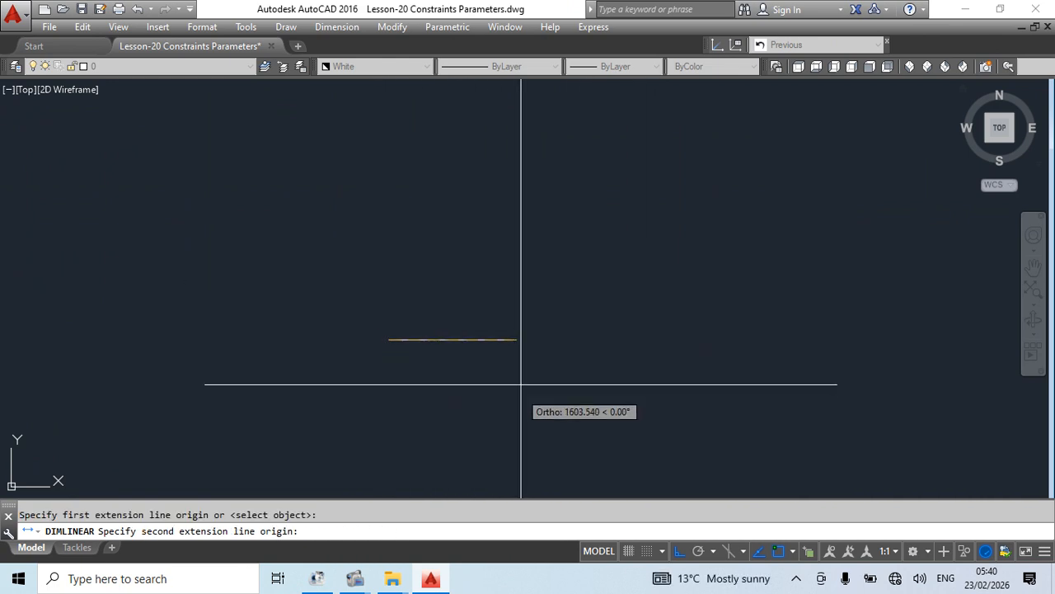
{"action": "left_click", "coordinate": [512, 339]}
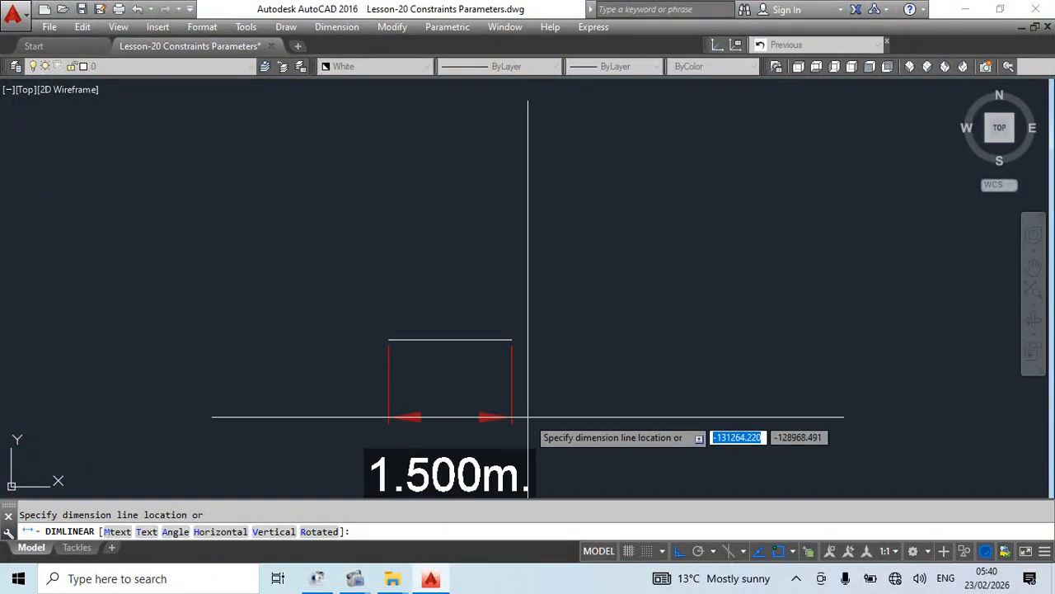
{"action": "left_click", "coordinate": [530, 422]}
{"action": "scroll", "coordinate": [536, 263], "scroll_direction": "down", "scroll_amount": 4}
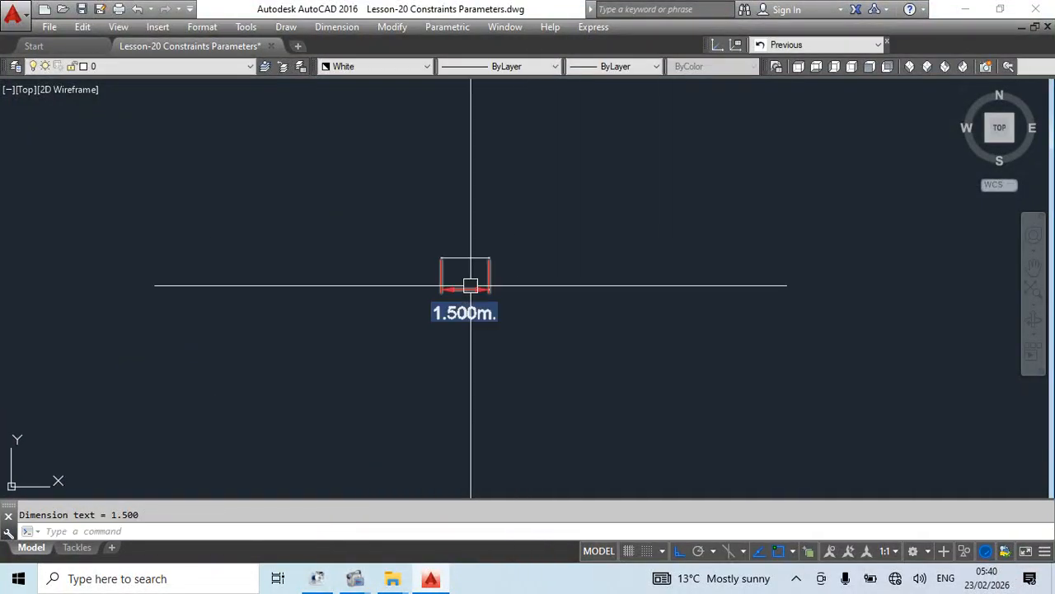
- Stretch the line's right endpoint and the matching dimension origin to a length of about 4.401 m
{"action": "scroll", "coordinate": [471, 286], "scroll_direction": "up", "scroll_amount": 4}
{"action": "left_click", "coordinate": [506, 210]}
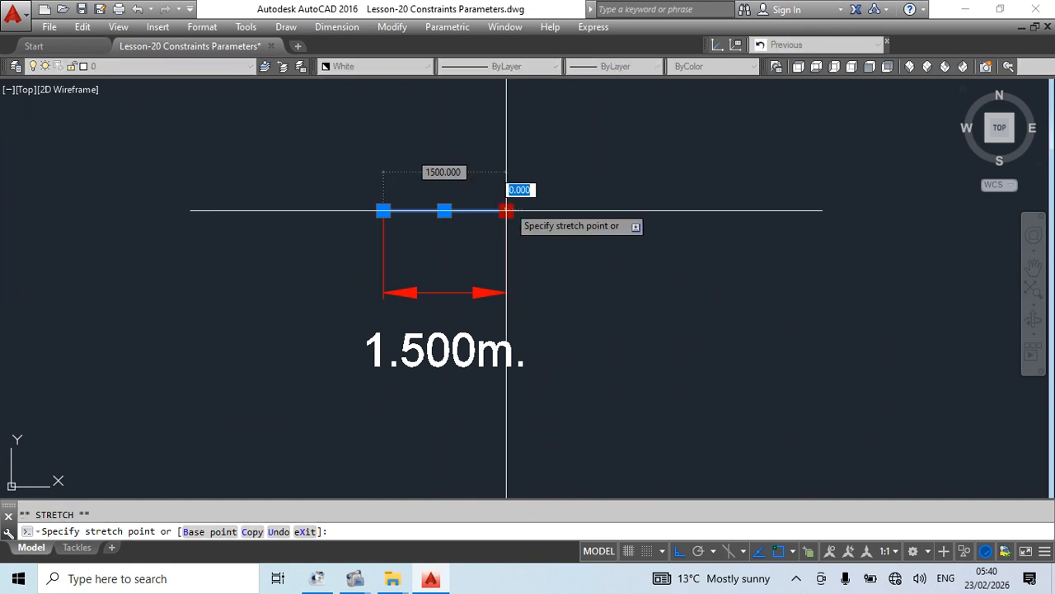
{"action": "left_click", "coordinate": [742, 212]}
{"action": "key", "text": "Escape"}
{"action": "left_click", "coordinate": [509, 252]}
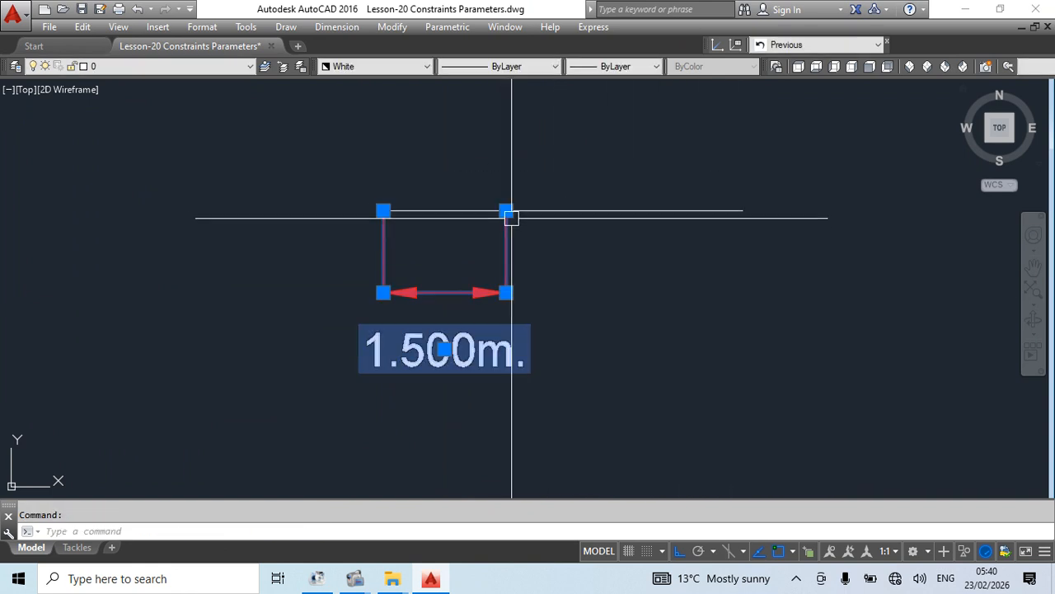
{"action": "left_click", "coordinate": [509, 212]}
{"action": "left_click", "coordinate": [742, 212]}
{"action": "key", "text": "Escape"}
{"action": "middle_click_drag", "start_coordinate": [761, 319], "coordinate": [712, 352]}
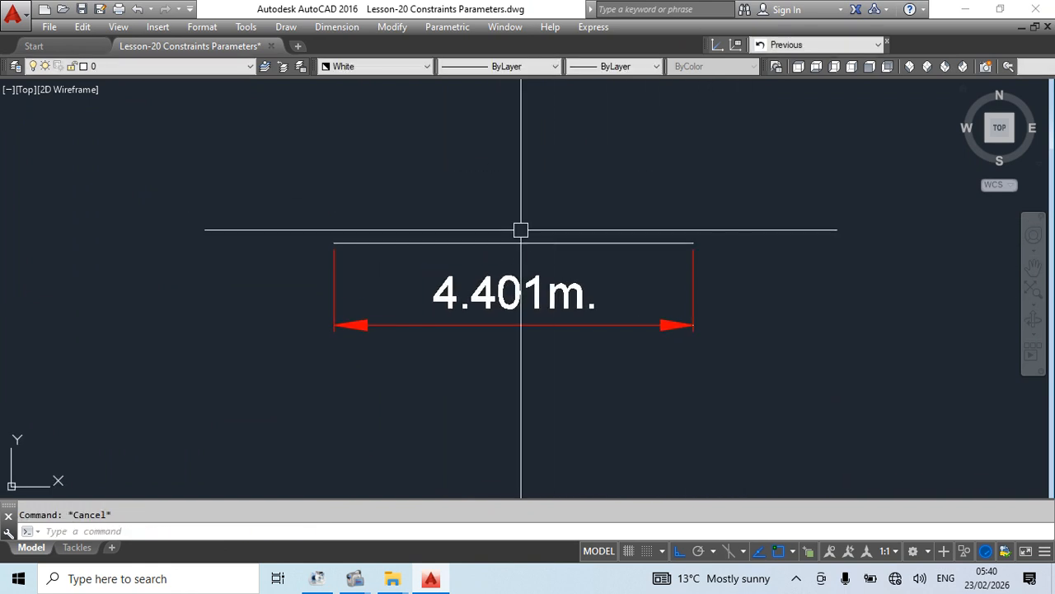
- Move the dimensioned line upward so that it is separated from its dimension
{"action": "left_click", "coordinate": [511, 243]}
{"action": "middle_click_drag", "start_coordinate": [722, 300], "coordinate": [548, 297]}
{"action": "type", "text": "m"}
{"action": "key", "text": "Return"}
{"action": "left_click", "coordinate": [605, 343]}
{"action": "left_click", "coordinate": [629, 195]}
{"action": "scroll", "coordinate": [528, 198], "scroll_direction": "down", "scroll_amount": 4}
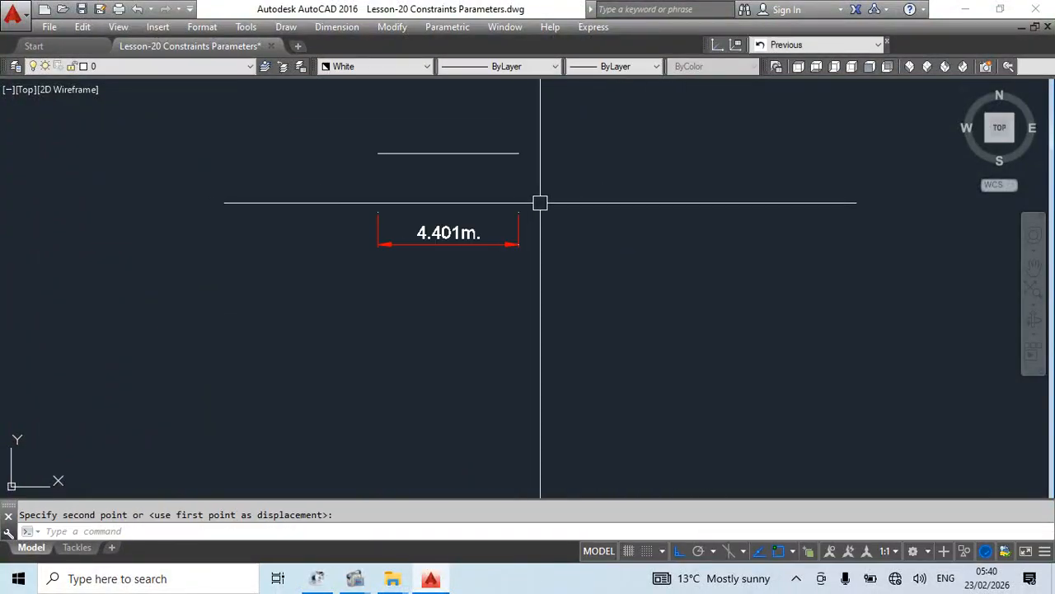
{"action": "middle_click_drag", "start_coordinate": [540, 202], "coordinate": [569, 279]}
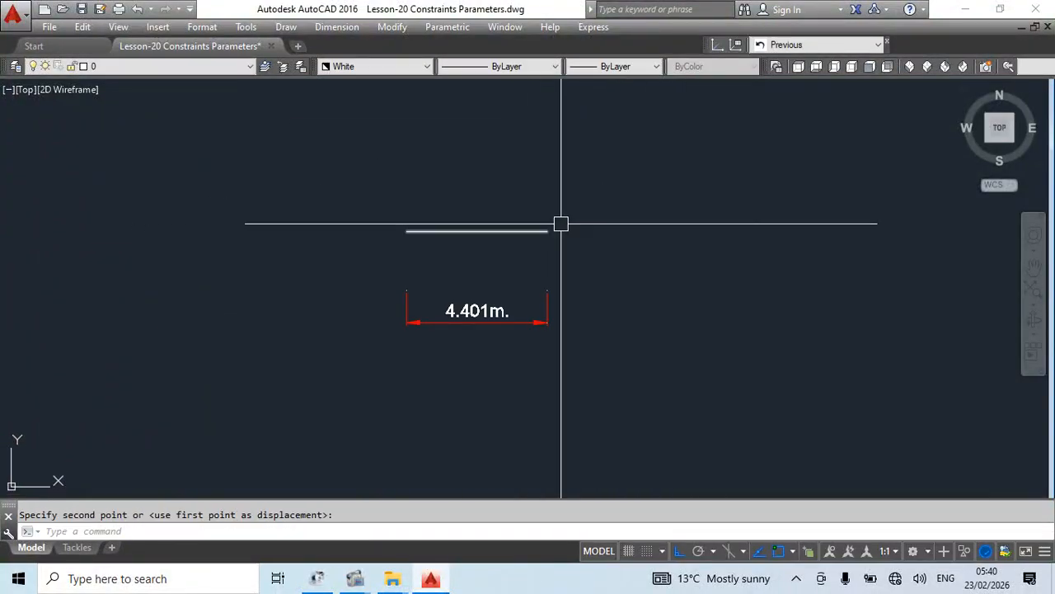
{"action": "left_click", "coordinate": [487, 304]}
{"action": "scroll", "coordinate": [487, 304], "scroll_direction": "up", "scroll_amount": 4}
{"action": "scroll", "coordinate": [564, 305], "scroll_direction": "down", "scroll_amount": 4}
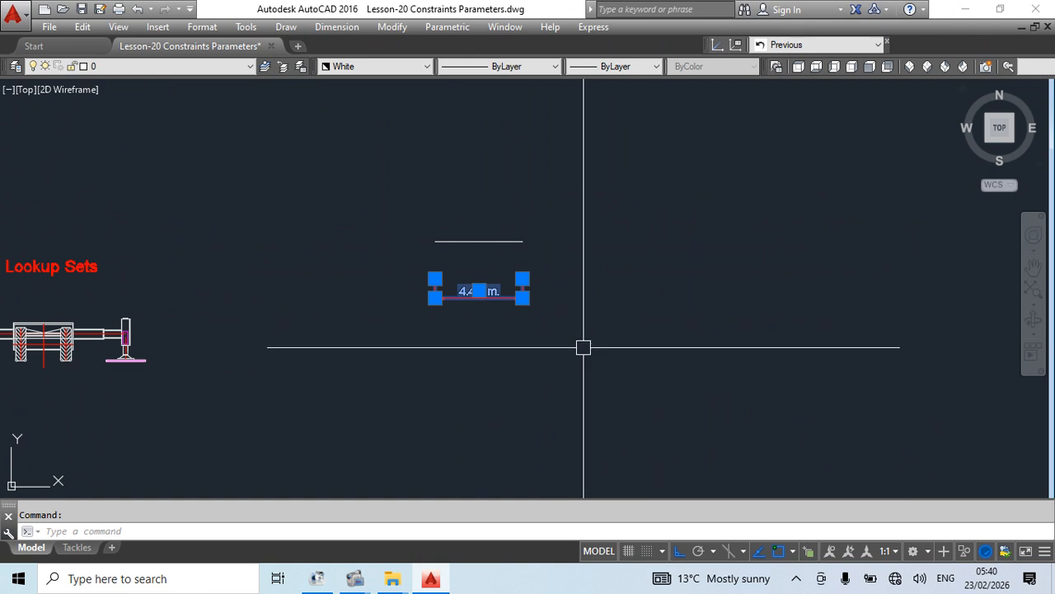
{"action": "key", "text": "Escape"}
{"action": "mouse_move", "coordinate": [582, 348]}
{"action": "middle_mouse_down"}
{"action": "mouse_move", "coordinate": [608, 361]}
{"action": "mouse_move", "coordinate": [542, 360]}
{"action": "middle_mouse_up"}
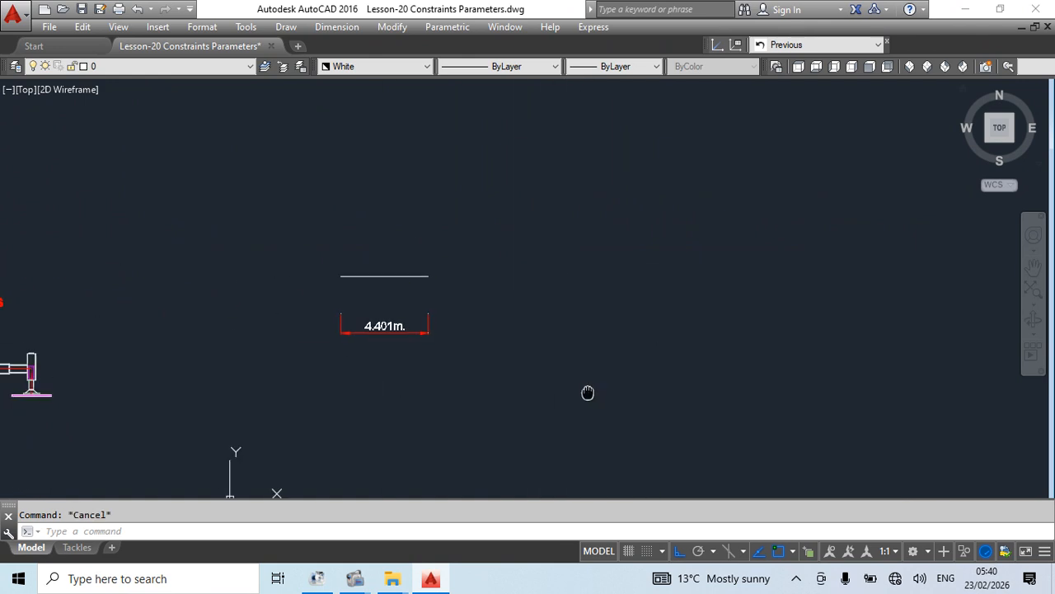
{"action": "scroll", "coordinate": [445, 284], "scroll_direction": "up", "scroll_amount": 4}
{"action": "left_click", "coordinate": [469, 229]}
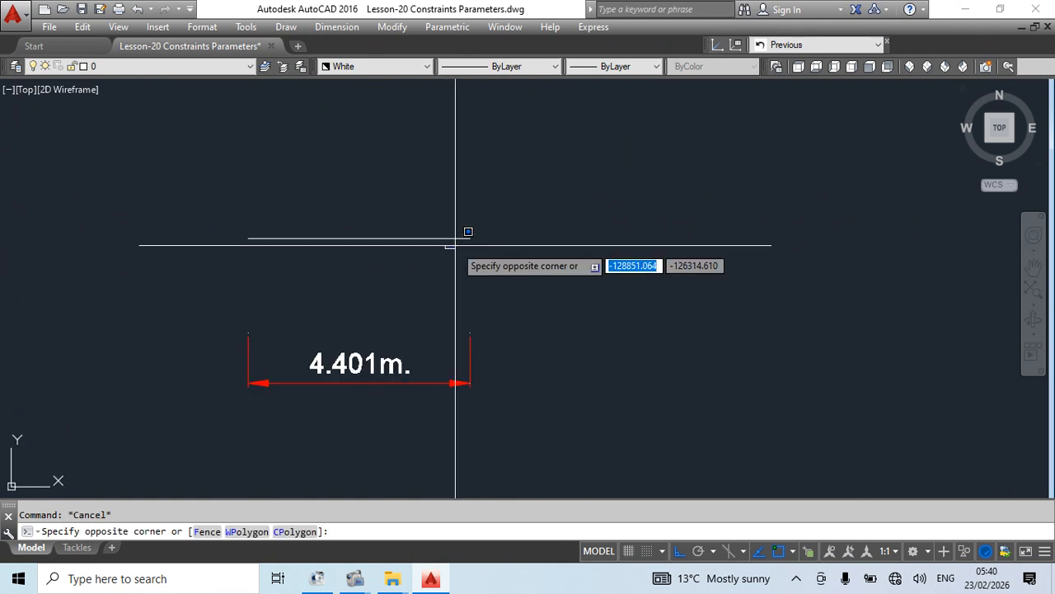
{"action": "left_click", "coordinate": [431, 233]}
{"action": "key", "text": "Escape"}
{"action": "scroll", "coordinate": [347, 347], "scroll_direction": "down", "scroll_amount": 6}
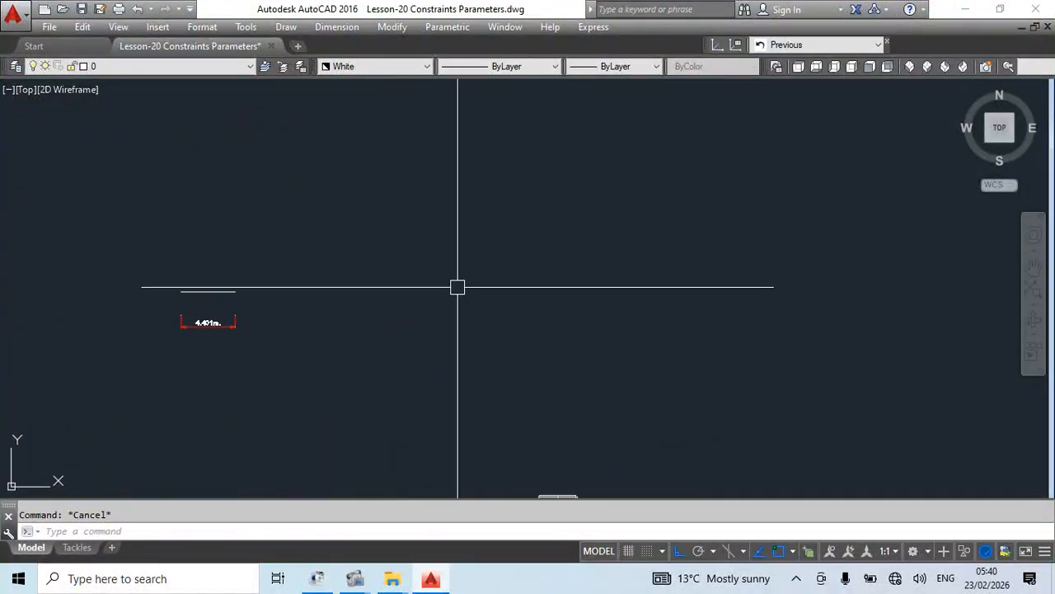
{"action": "key", "text": "Return"}
{"action": "key", "text": "Escape"}
{"action": "key", "text": "Escape"}
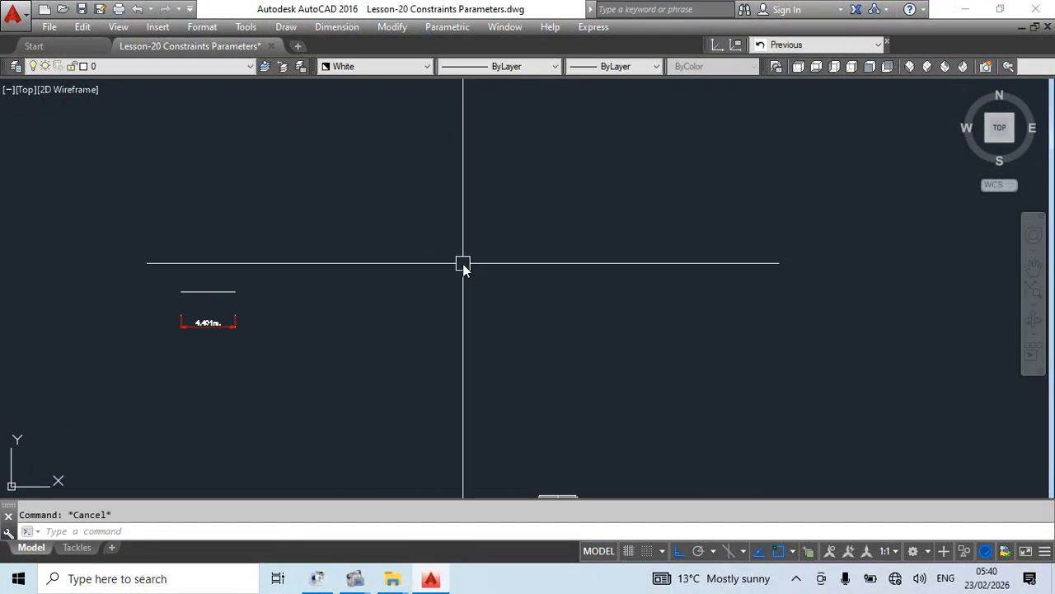
- Draw a circle in the empty space beside the line and its dimension
{"action": "type", "text": "c"}
{"action": "key", "text": "Return"}
{"action": "left_click", "coordinate": [451, 237]}
{"action": "left_click", "coordinate": [479, 271]}
- Draw a vertical line to the right of the circle, slightly longer than the circle's diameter
{"action": "middle_click_drag", "start_coordinate": [579, 325], "coordinate": [503, 375]}
{"action": "type", "text": "l"}
{"action": "key", "text": "Return"}
{"action": "left_click", "coordinate": [539, 248]}
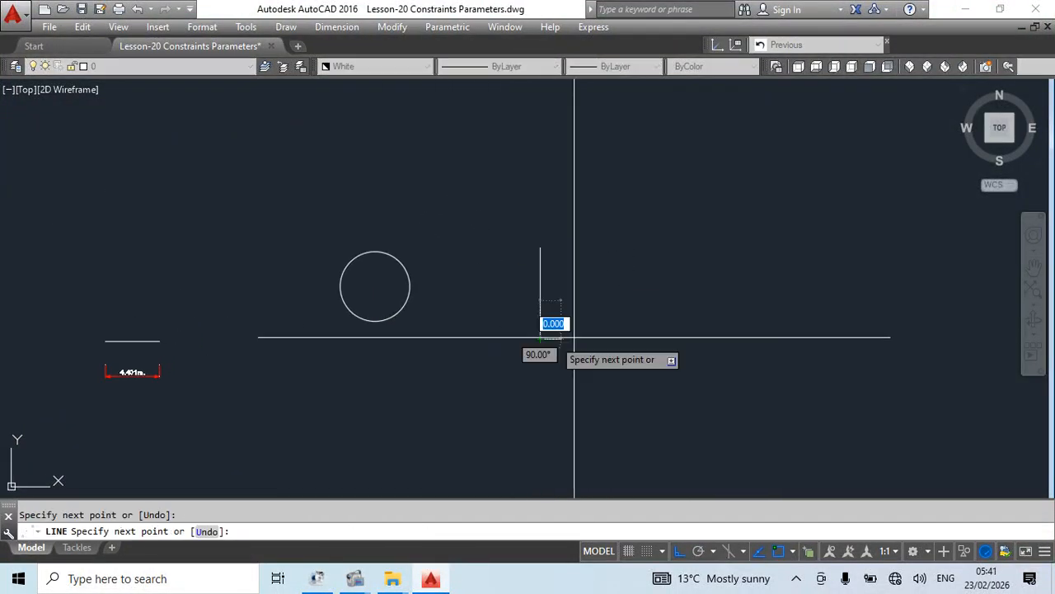
{"action": "left_click", "coordinate": [575, 339]}
{"action": "key", "text": "Escape"}
- Draw a horizontal line about 8333 units long above the circle and the vertical line
{"action": "middle_click_drag", "start_coordinate": [584, 288], "coordinate": [539, 396]}
{"action": "key", "text": "Return"}
{"action": "left_click", "coordinate": [386, 282]}
{"action": "left_click", "coordinate": [489, 297]}
{"action": "key", "text": "Escape"}
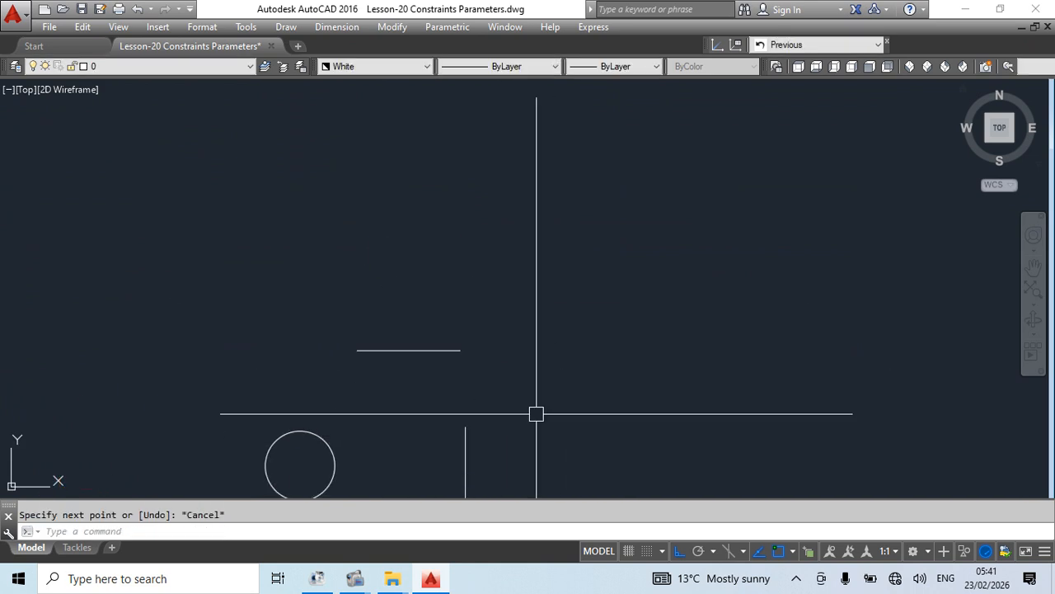
- Turn Ortho off and draw a diagonal line about 15719 units long, rising to the right above the horizontal line
{"action": "key", "text": "Return"}
{"action": "left_click", "coordinate": [411, 294]}
{"action": "left_click", "coordinate": [679, 550]}
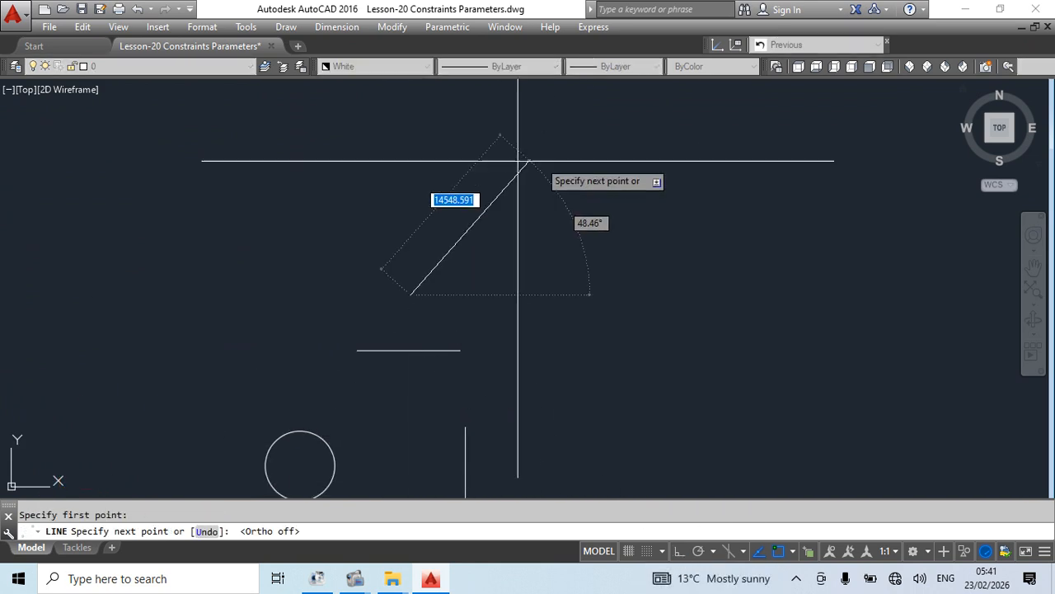
{"action": "left_click", "coordinate": [544, 163]}
{"action": "key", "text": "Escape"}
- Create a block named dgfsdfsdfds from the circle and the three new lines, with the circle's centre as base point
{"action": "scroll", "coordinate": [448, 330], "scroll_direction": "down", "scroll_amount": 4}
{"action": "scroll", "coordinate": [530, 351], "scroll_direction": "up", "scroll_amount": 2}
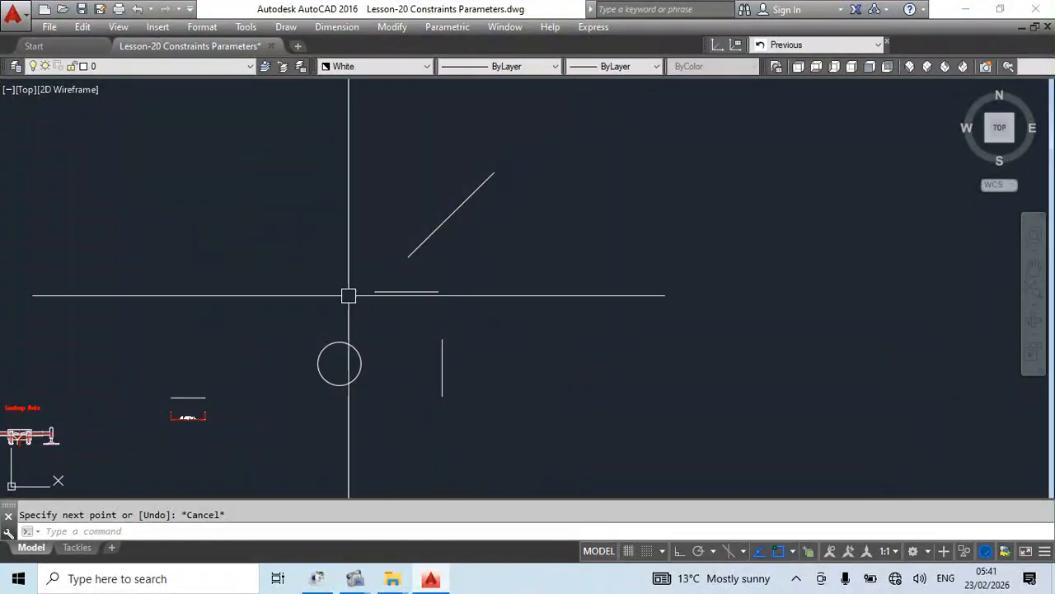
{"action": "left_click", "coordinate": [532, 200]}
{"action": "left_click", "coordinate": [360, 379]}
{"action": "middle_click_drag", "start_coordinate": [539, 384], "coordinate": [537, 351]}
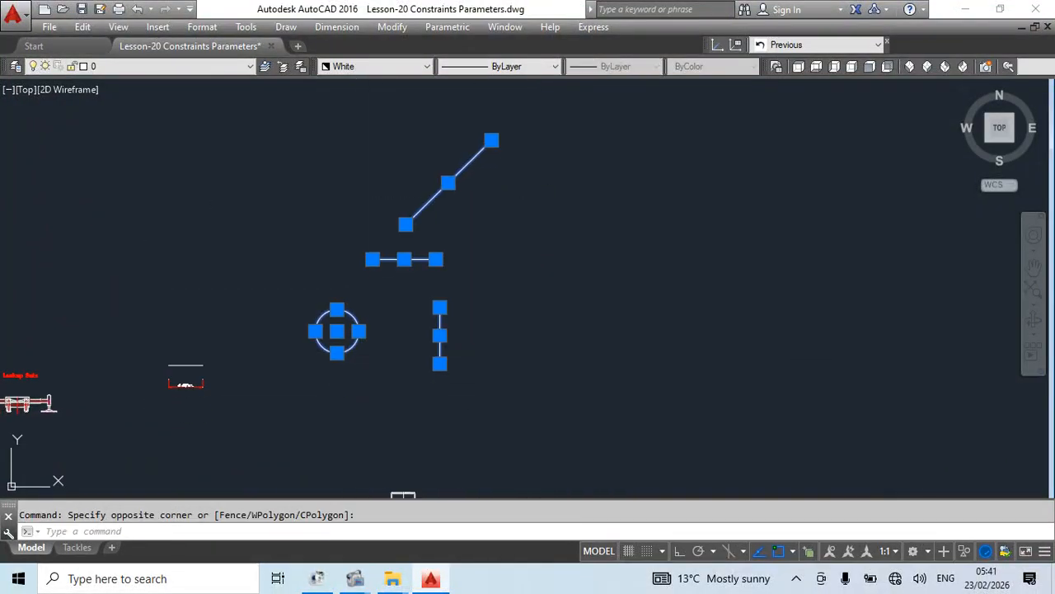
{"action": "type", "text": "b"}
{"action": "key", "text": "Return"}
{"action": "type", "text": "dgfsdfsdfds"}
{"action": "left_click", "coordinate": [483, 204]}
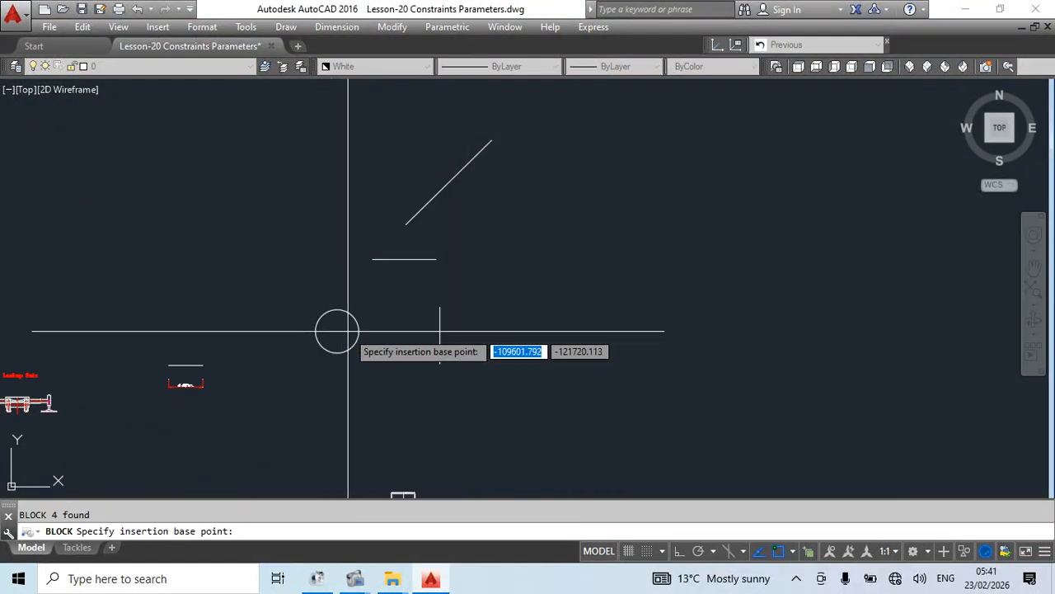
{"action": "left_click", "coordinate": [336, 330]}
{"action": "left_click", "coordinate": [728, 392]}
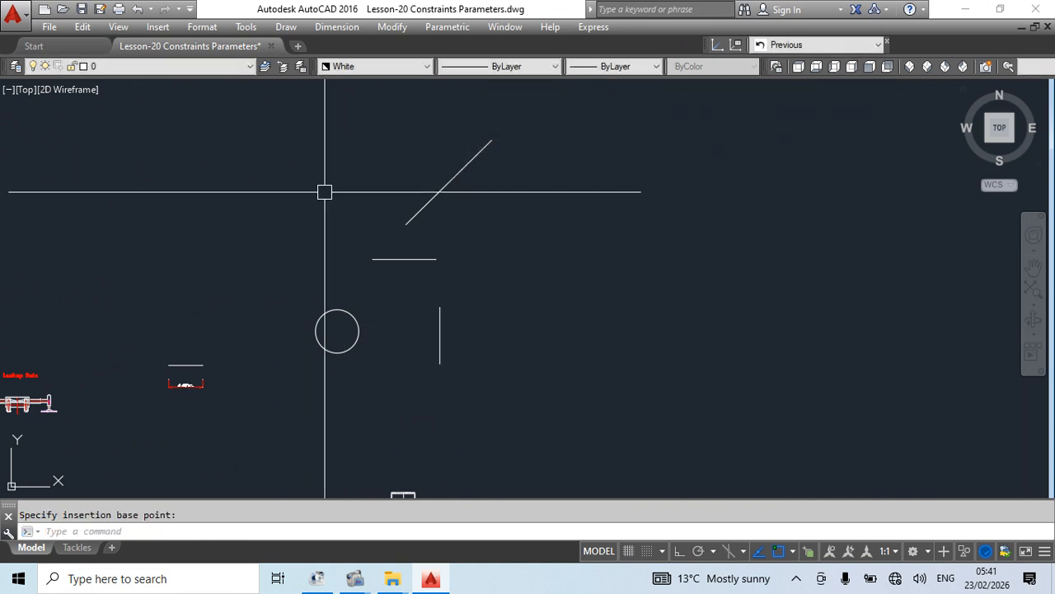
- Open the dgfsdfsdfds block in the Block Editor
{"action": "scroll", "coordinate": [312, 240], "scroll_direction": "down", "scroll_amount": 3}
{"action": "double_click", "coordinate": [340, 272]}
{"action": "left_click", "coordinate": [517, 393]}
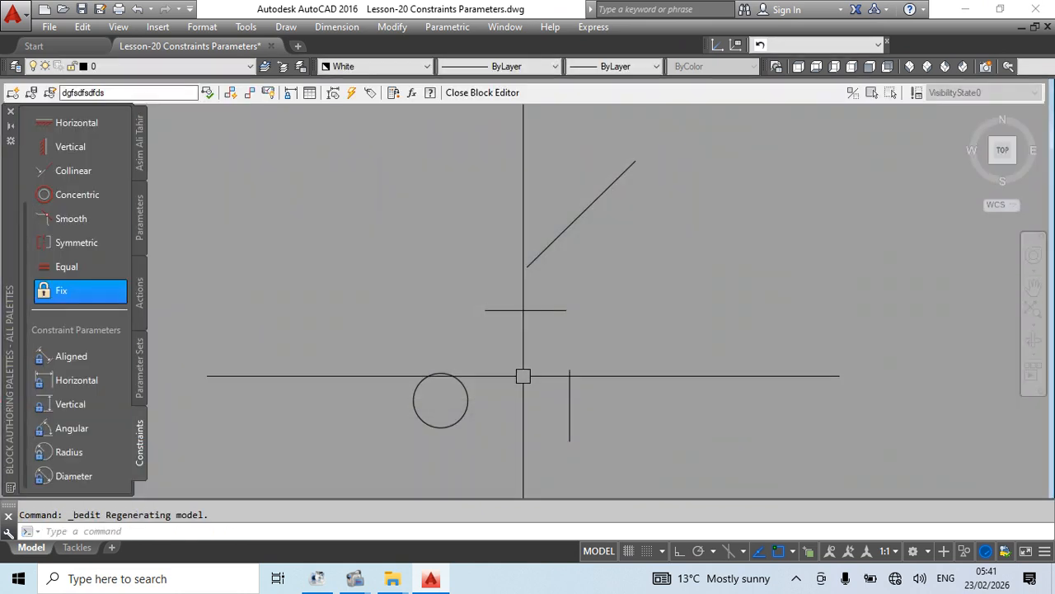
- Add an Aligned constraint parameter between the diagonal line's endpoints, with its dimension line below and to the right
{"action": "left_click", "coordinate": [73, 354]}
{"action": "left_click", "coordinate": [542, 258]}
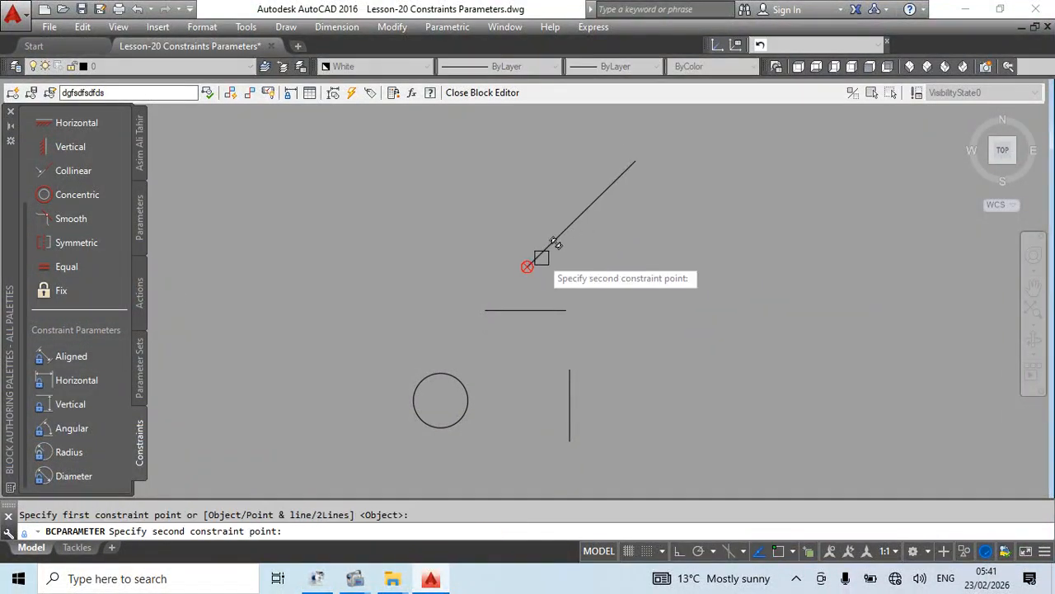
{"action": "left_click", "coordinate": [635, 162]}
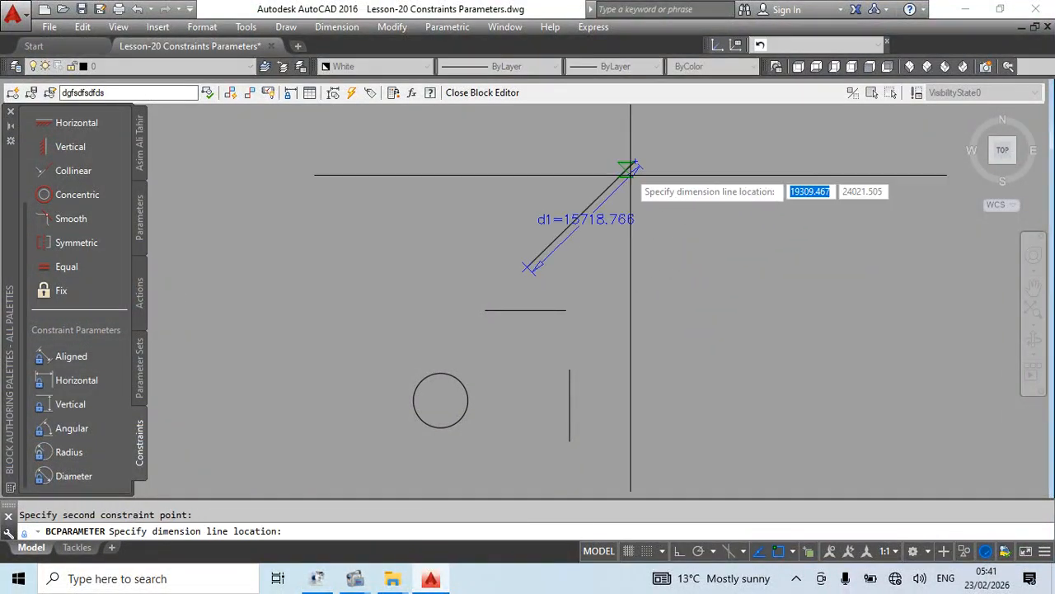
{"action": "left_click", "coordinate": [691, 214]}
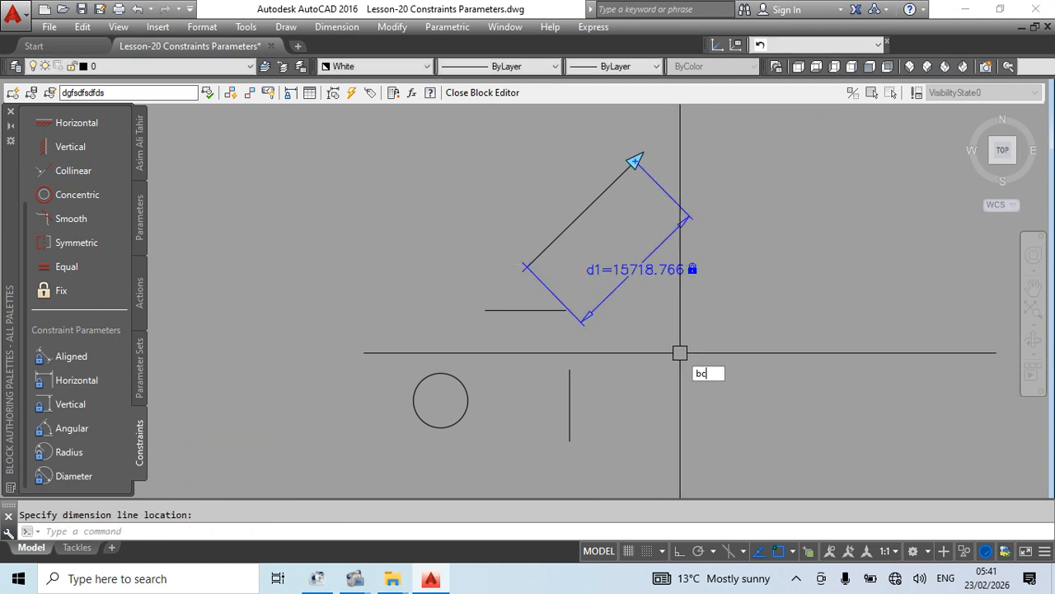
- Close the Block Editor with the changes saved and lengthen the block's diagonal line by its parameter grip
{"action": "key", "text": "Return"}
{"action": "left_click", "coordinate": [375, 208]}
{"action": "scroll", "coordinate": [371, 202], "scroll_direction": "up", "scroll_amount": 4}
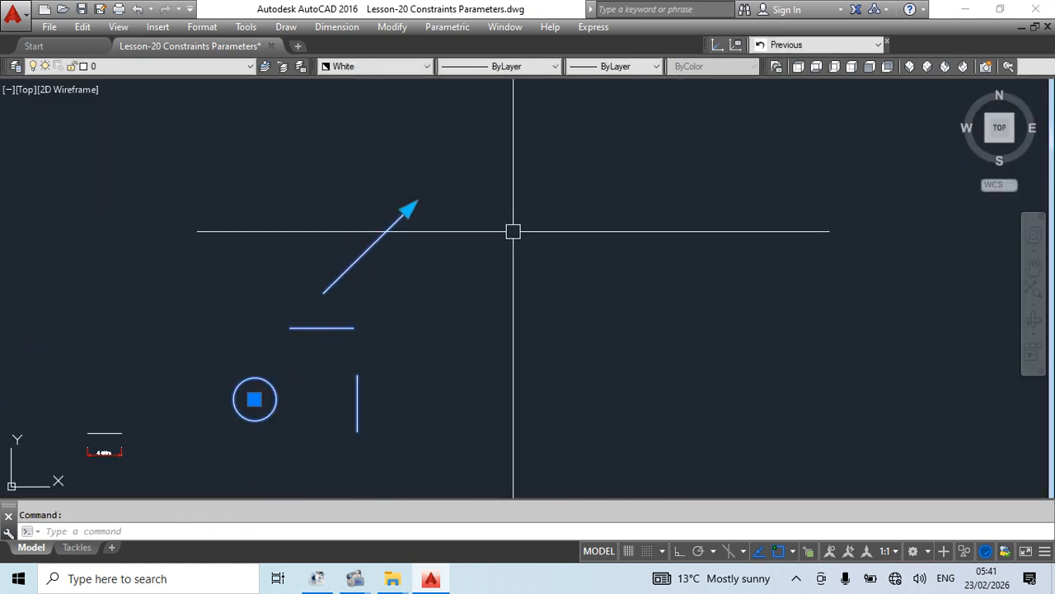
{"action": "scroll", "coordinate": [337, 327], "scroll_direction": "down", "scroll_amount": 2}
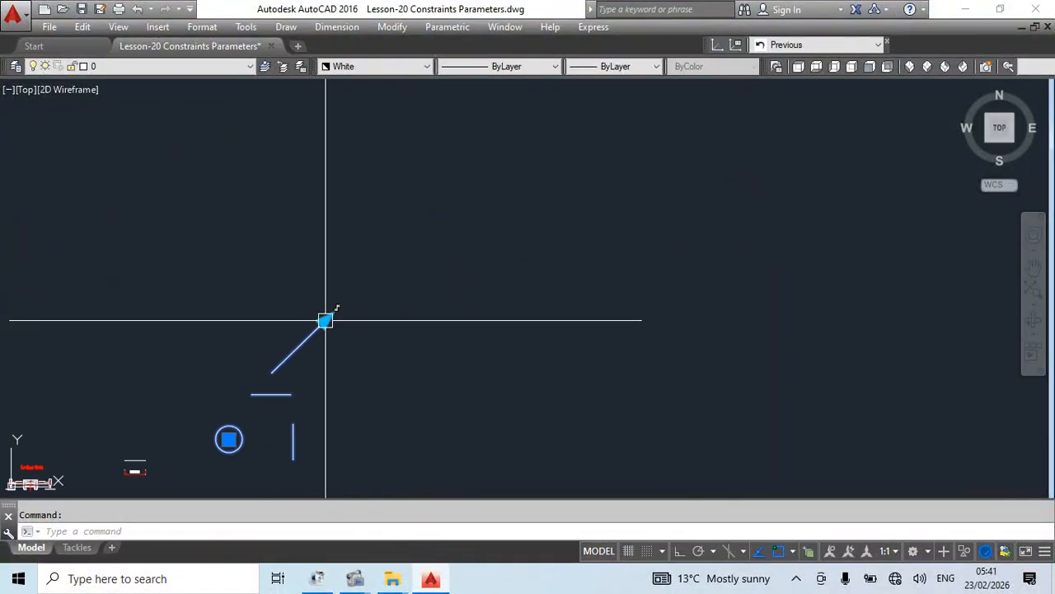
{"action": "left_click", "coordinate": [325, 319]}
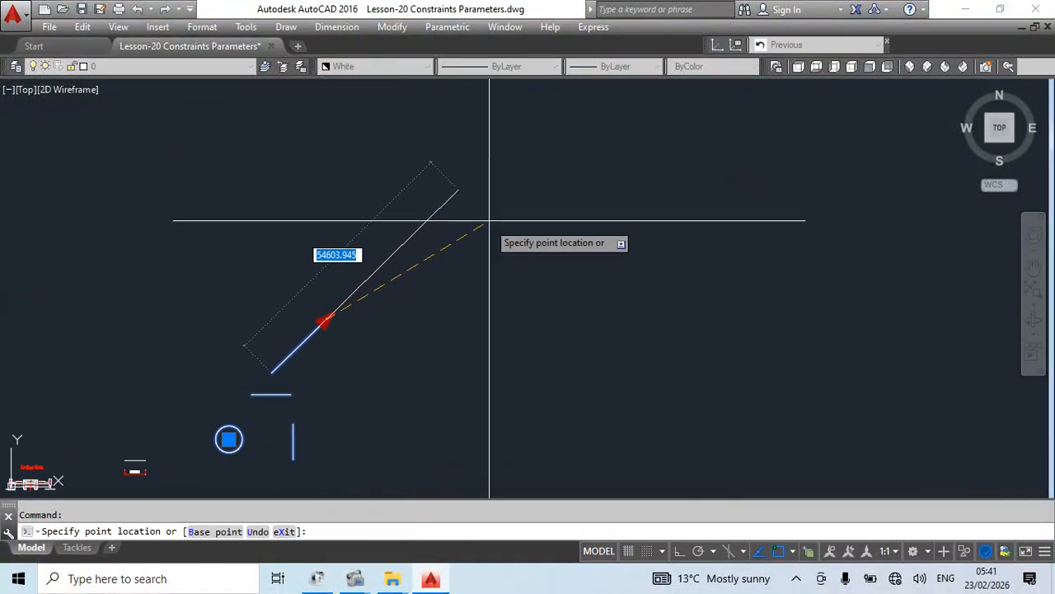
{"action": "left_click", "coordinate": [509, 204]}
{"action": "middle_click_drag", "start_coordinate": [562, 268], "coordinate": [535, 363]}
{"action": "left_click", "coordinate": [449, 265]}
{"action": "left_click", "coordinate": [615, 167]}
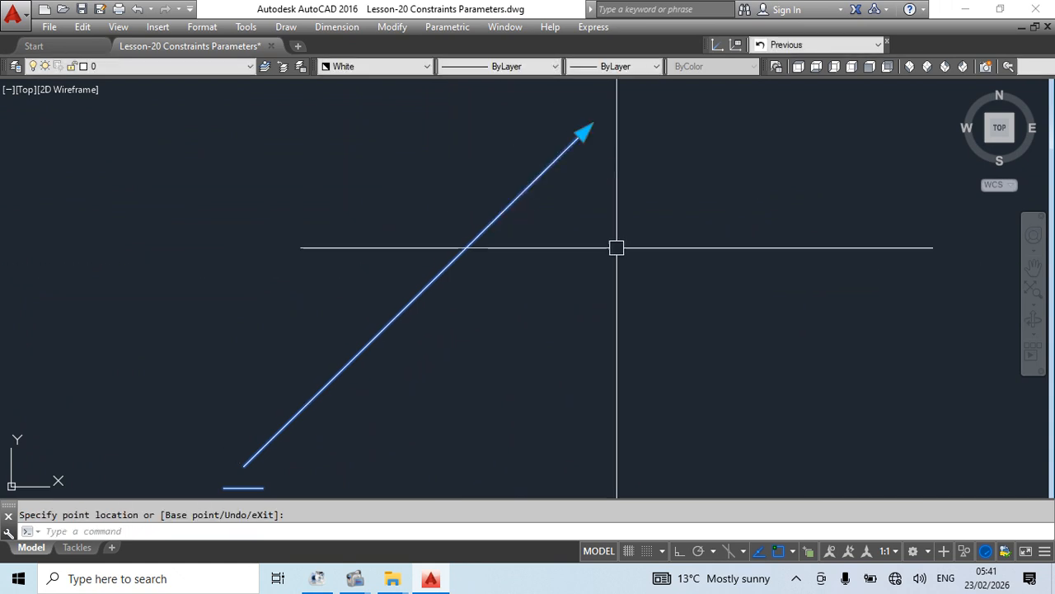
- Shorten the block's diagonal line by the same parameter grip and clear the selection
{"action": "scroll", "coordinate": [602, 239], "scroll_direction": "down", "scroll_amount": 4}
{"action": "left_click", "coordinate": [594, 197]}
{"action": "scroll", "coordinate": [579, 222], "scroll_direction": "up", "scroll_amount": 2}
{"action": "scroll", "coordinate": [583, 221], "scroll_direction": "up", "scroll_amount": 2}
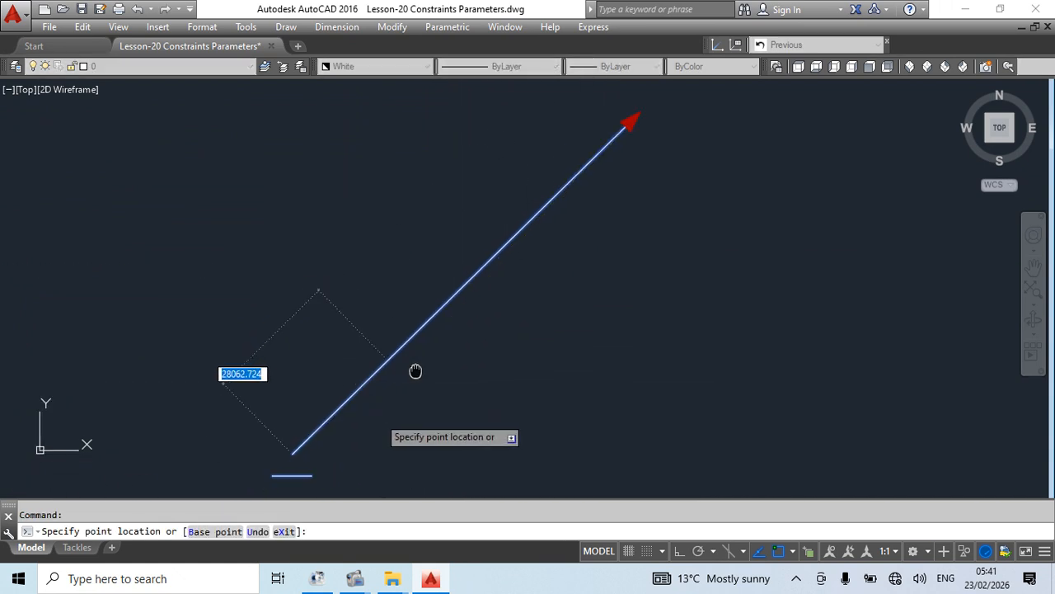
{"action": "scroll", "coordinate": [414, 370], "scroll_direction": "down", "scroll_amount": 6}
{"action": "key", "text": "Escape"}
{"action": "key", "text": "Escape"}
- Reopen the dgfsdfsdfds block for editing and add a Horizontal constraint parameter just below its horizontal line
{"action": "double_click", "coordinate": [410, 331]}
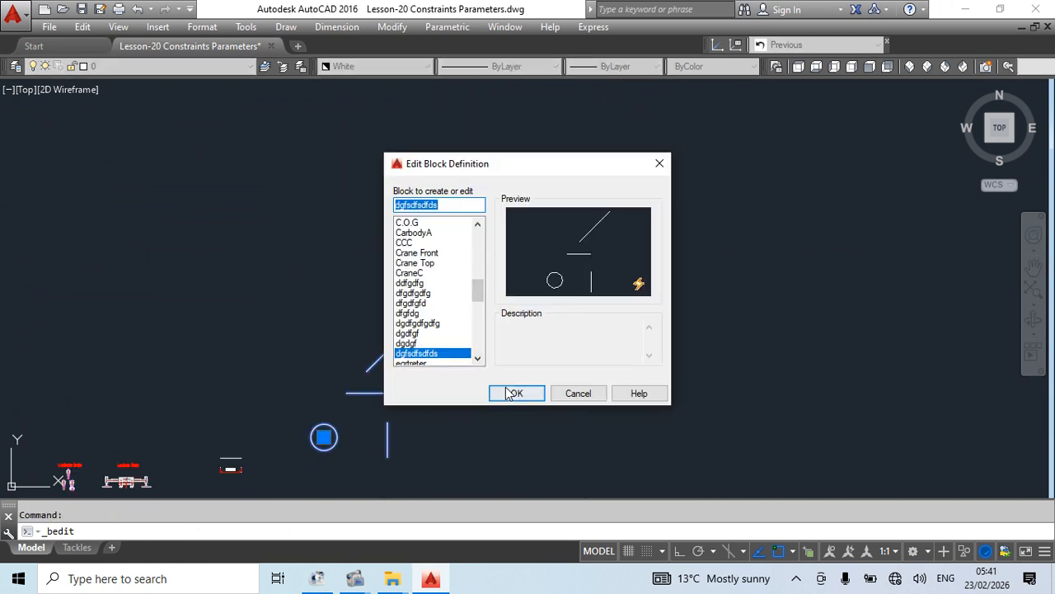
{"action": "key", "text": "Return"}
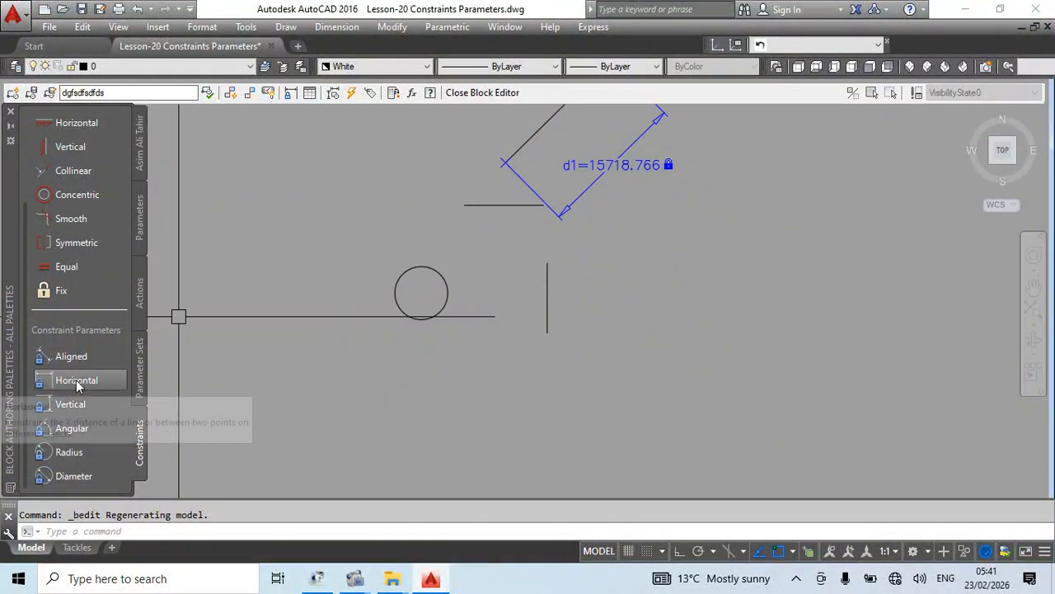
{"action": "left_click", "coordinate": [83, 380]}
{"action": "middle_click_drag", "start_coordinate": [576, 315], "coordinate": [560, 384]}
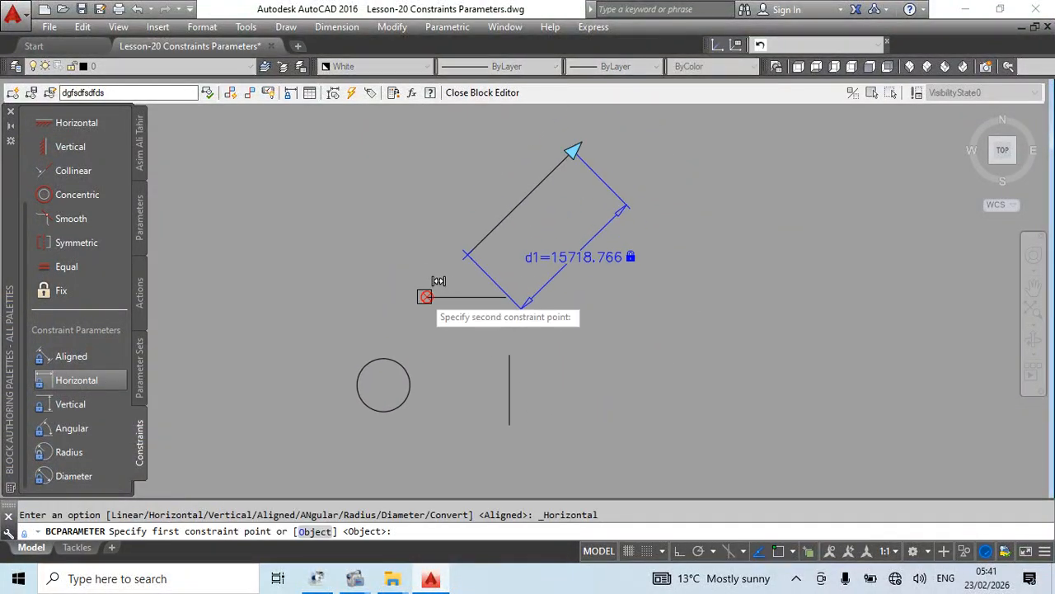
{"action": "left_click", "coordinate": [424, 296]}
{"action": "left_click", "coordinate": [506, 297]}
{"action": "left_click", "coordinate": [495, 332]}
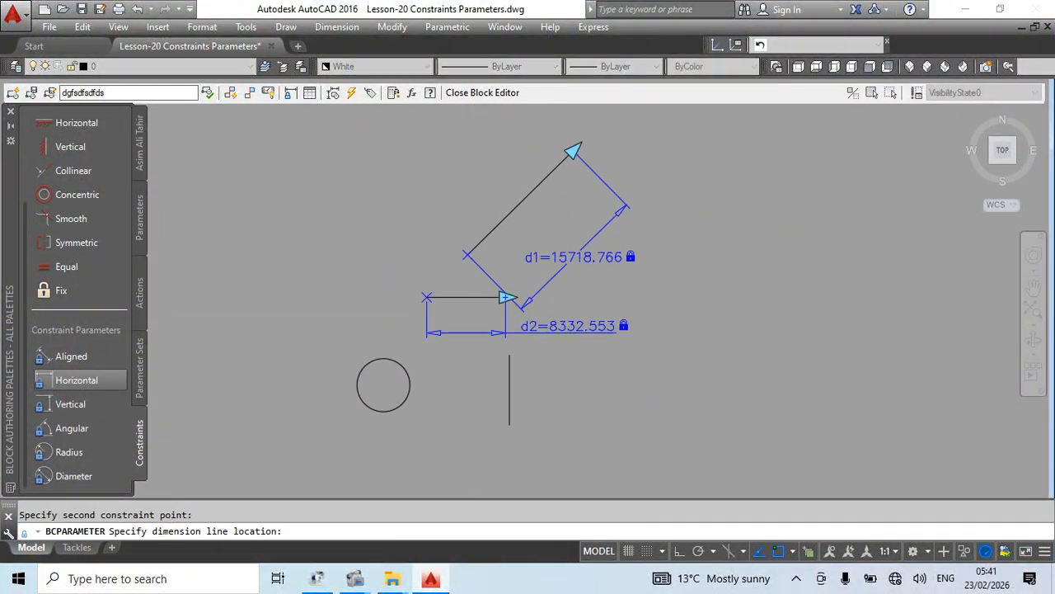
- Place the horizontal parameter's dimension line and add a Vertical constraint parameter between the vertical line's endpoints, dimensioned to the line's right
{"action": "left_click", "coordinate": [425, 363]}
{"action": "middle_click_drag", "start_coordinate": [485, 382], "coordinate": [475, 311]}
{"action": "left_click", "coordinate": [63, 403]}
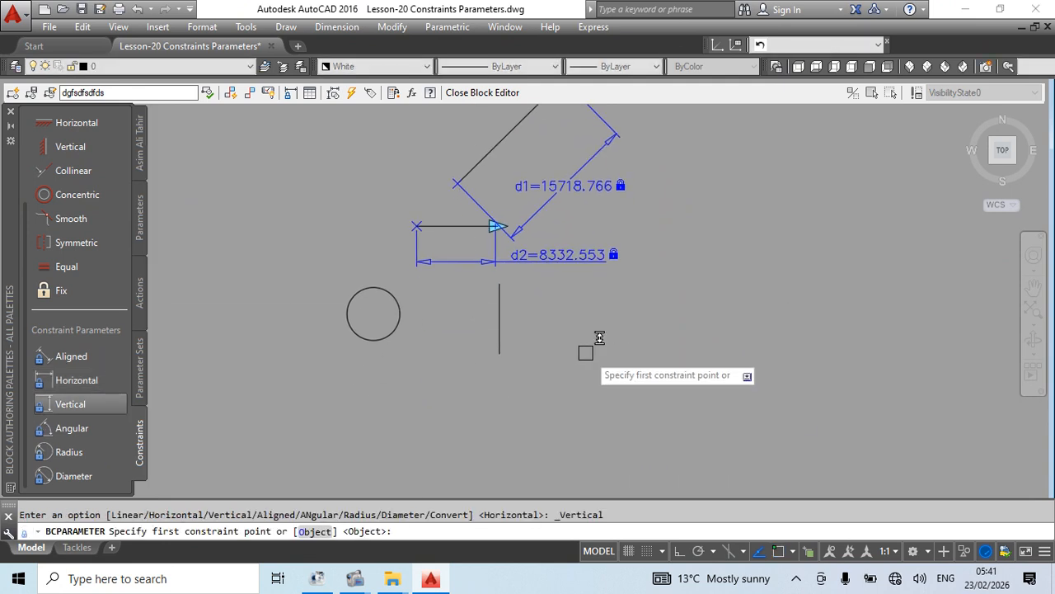
{"action": "scroll", "coordinate": [501, 294], "scroll_direction": "up", "scroll_amount": 4}
{"action": "left_click", "coordinate": [494, 274]}
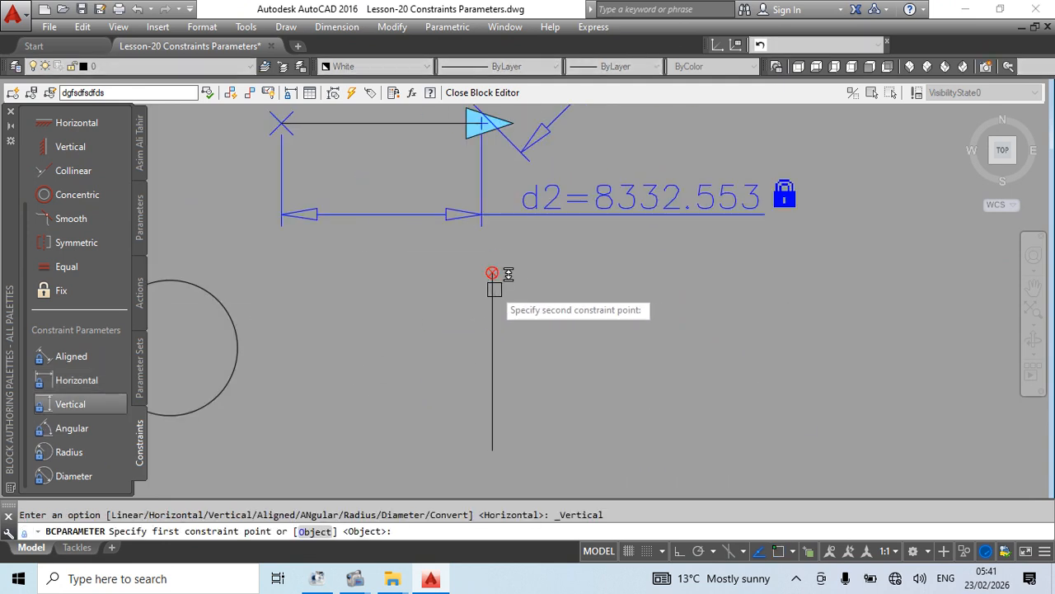
{"action": "left_click", "coordinate": [492, 449]}
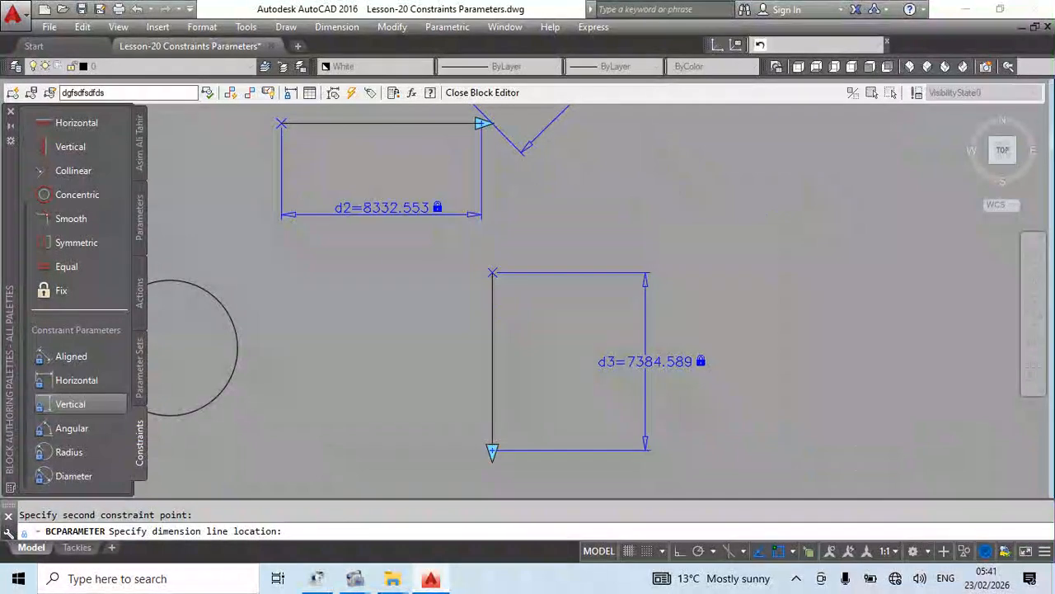
{"action": "left_click", "coordinate": [733, 398]}
{"action": "left_click", "coordinate": [72, 428]}
{"action": "scroll", "coordinate": [557, 251], "scroll_direction": "down", "scroll_amount": 4}
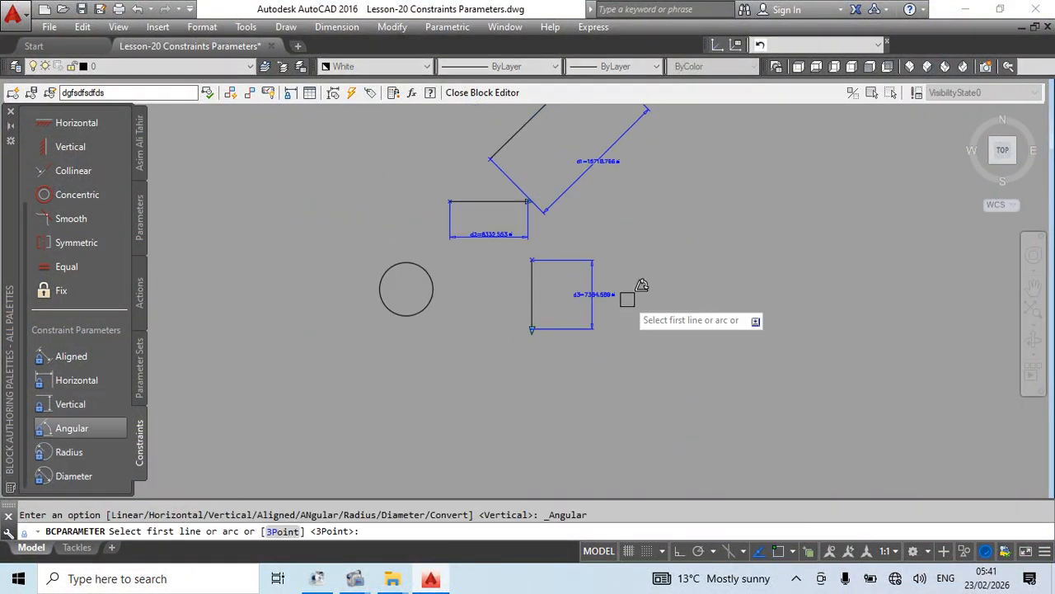
{"action": "key", "text": "Escape"}
{"action": "key", "text": "Escape"}
- Draw a slanted line and a horizontal line meeting at their left ends at about 24°, to the right of the aligned dimension
{"action": "type", "text": "l"}
{"action": "key", "text": "Return"}
{"action": "middle_click_drag", "start_coordinate": [641, 228], "coordinate": [539, 415]}
{"action": "left_click", "coordinate": [753, 296]}
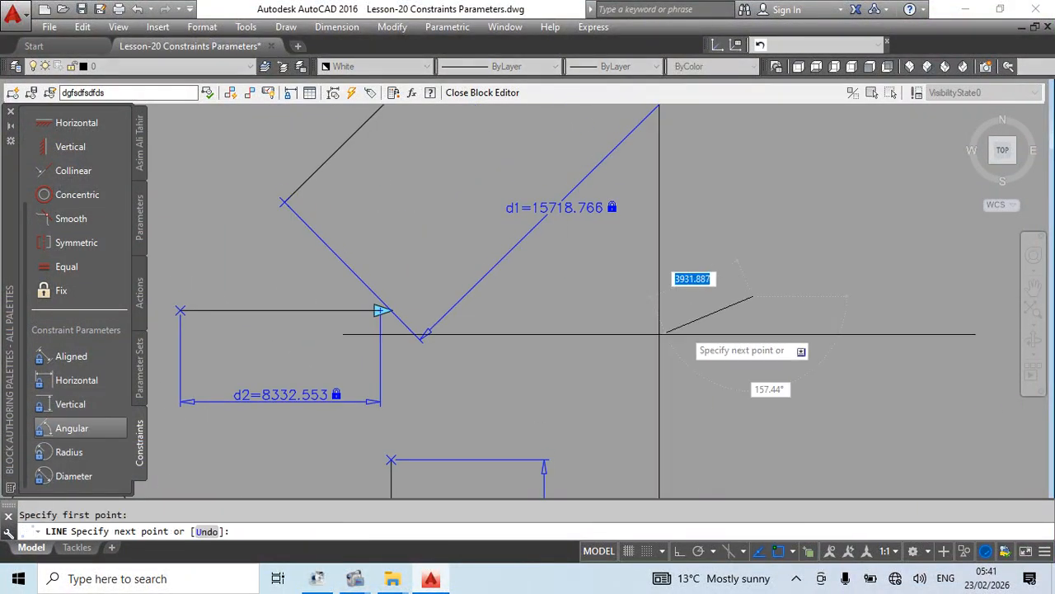
{"action": "left_click", "coordinate": [591, 368]}
{"action": "left_click", "coordinate": [677, 551]}
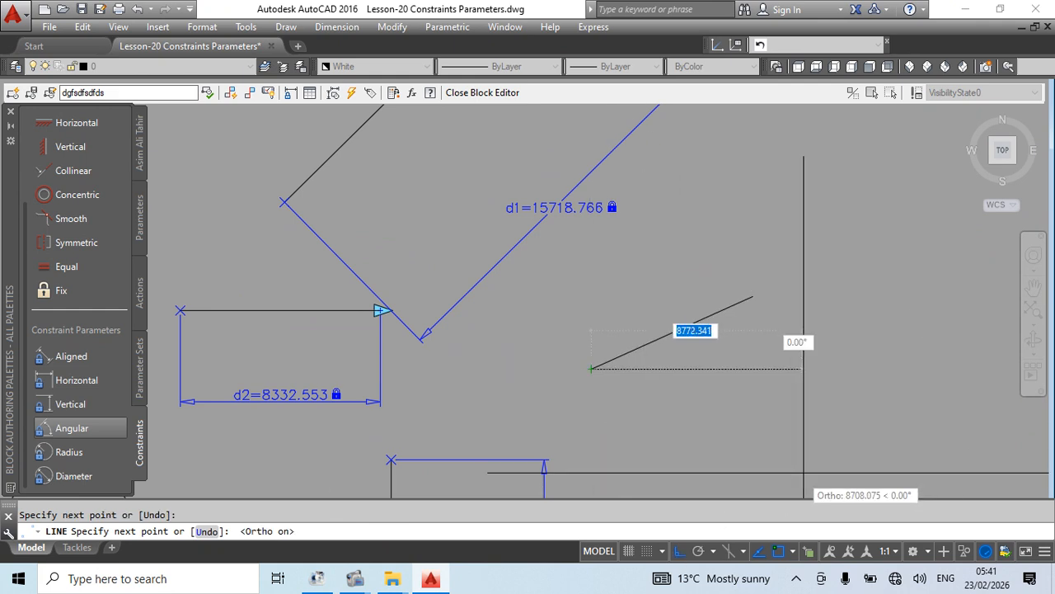
{"action": "left_click", "coordinate": [759, 369]}
{"action": "key", "text": "Escape"}
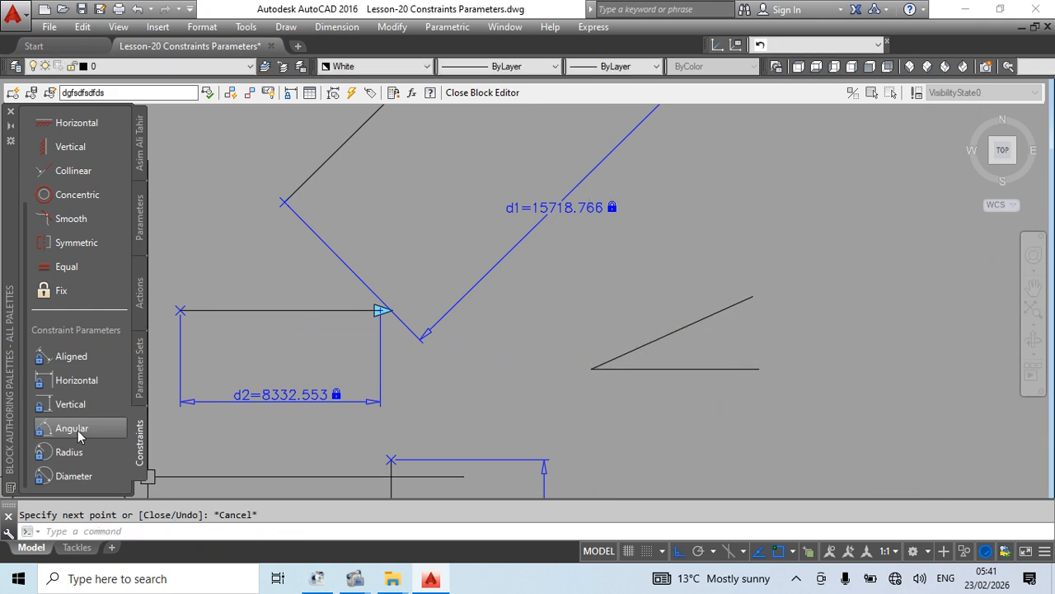
- Try an Angular constraint parameter from the new slanted line to the horizontal line twice, removing it each time
{"action": "left_click", "coordinate": [78, 429]}
{"action": "left_click", "coordinate": [672, 331]}
{"action": "left_click", "coordinate": [674, 368]}
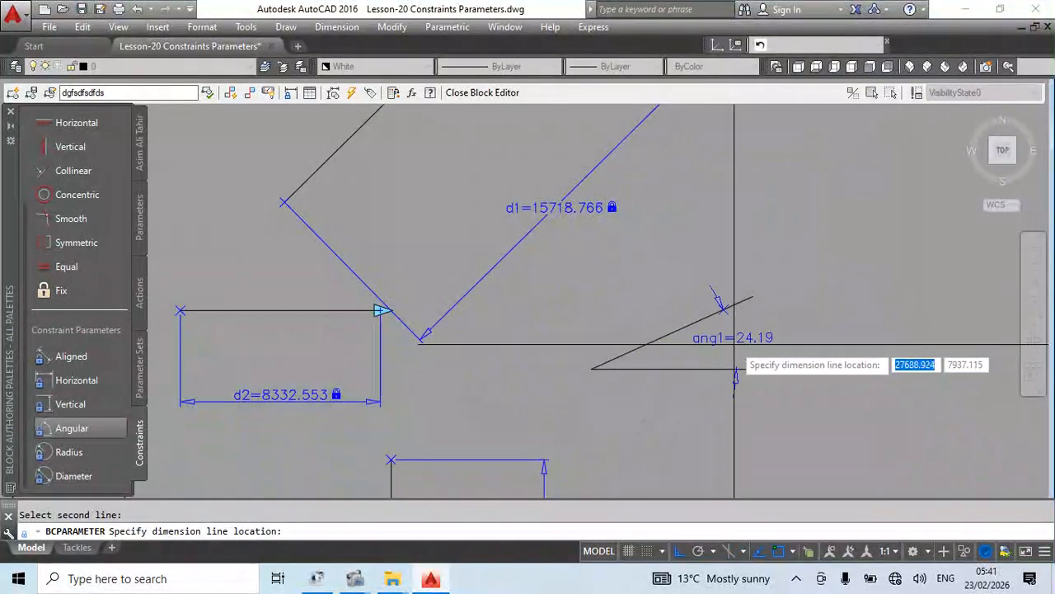
{"action": "left_click", "coordinate": [814, 346]}
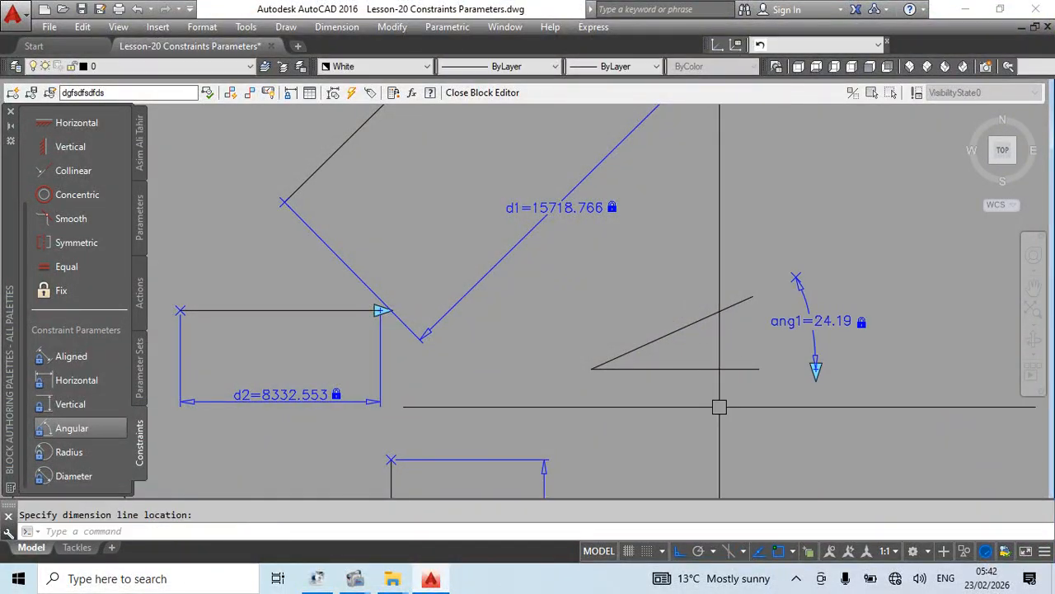
{"action": "left_click", "coordinate": [848, 349]}
{"action": "left_click", "coordinate": [813, 396]}
{"action": "key", "text": "Delete"}
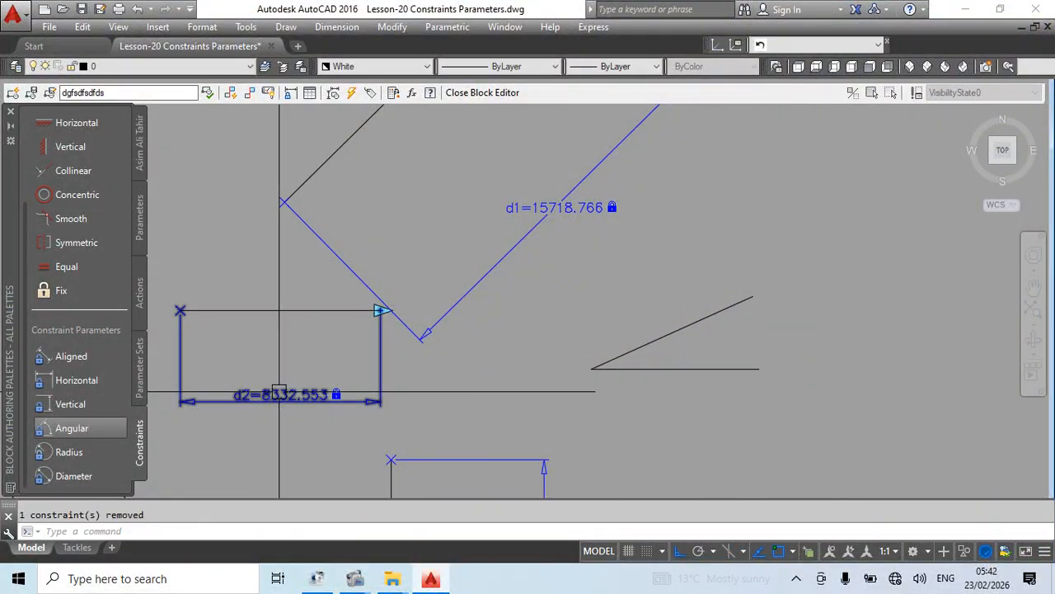
{"action": "left_click", "coordinate": [80, 430]}
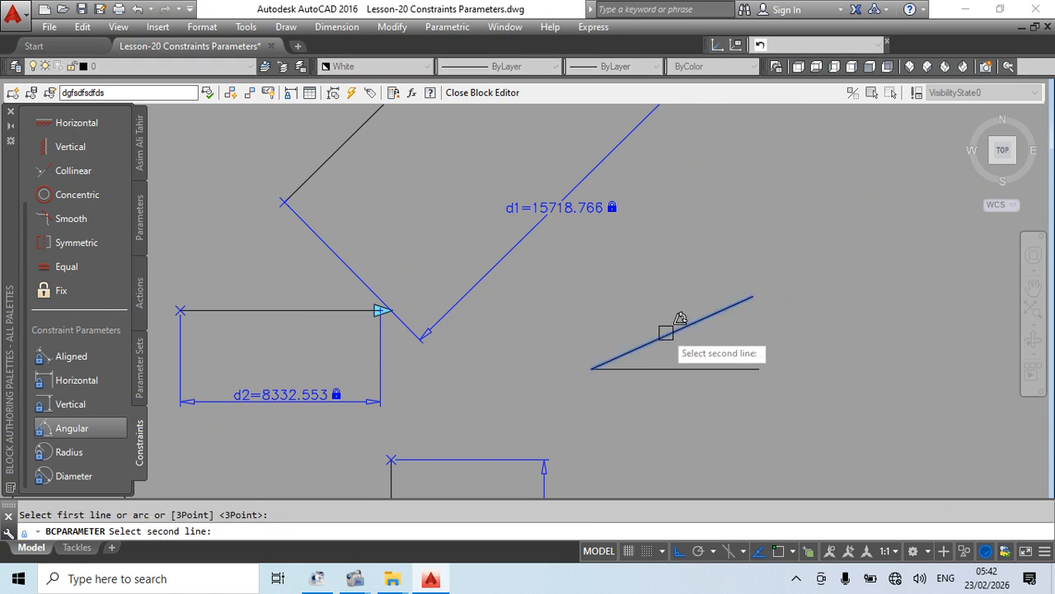
{"action": "left_click", "coordinate": [677, 367]}
{"action": "key", "text": "Escape"}
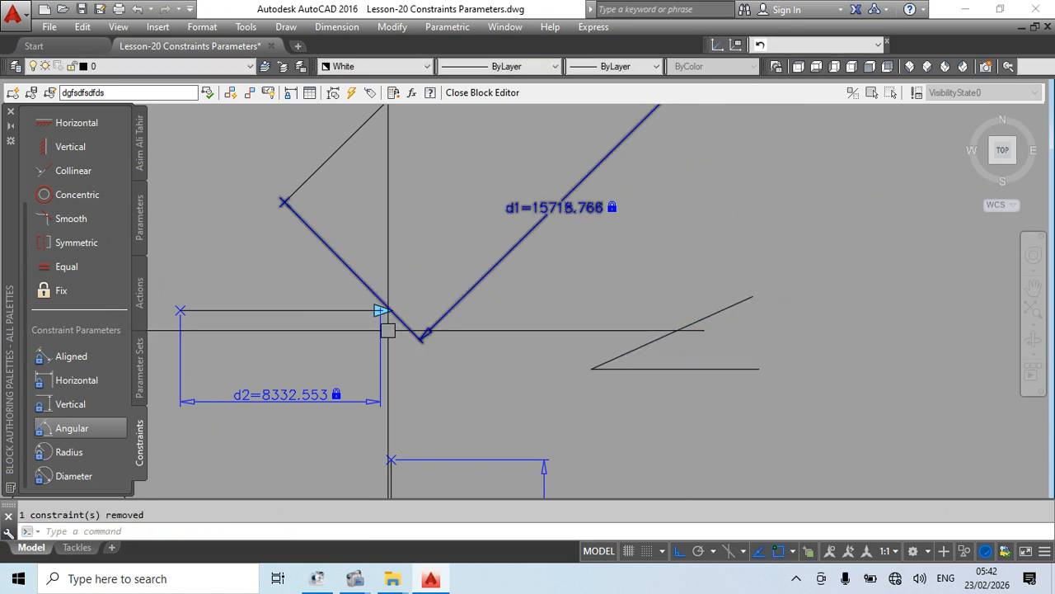
- Add an Angular constraint parameter from the horizontal line to the slanted line, with its arc right of both lines
{"action": "left_click", "coordinate": [74, 428]}
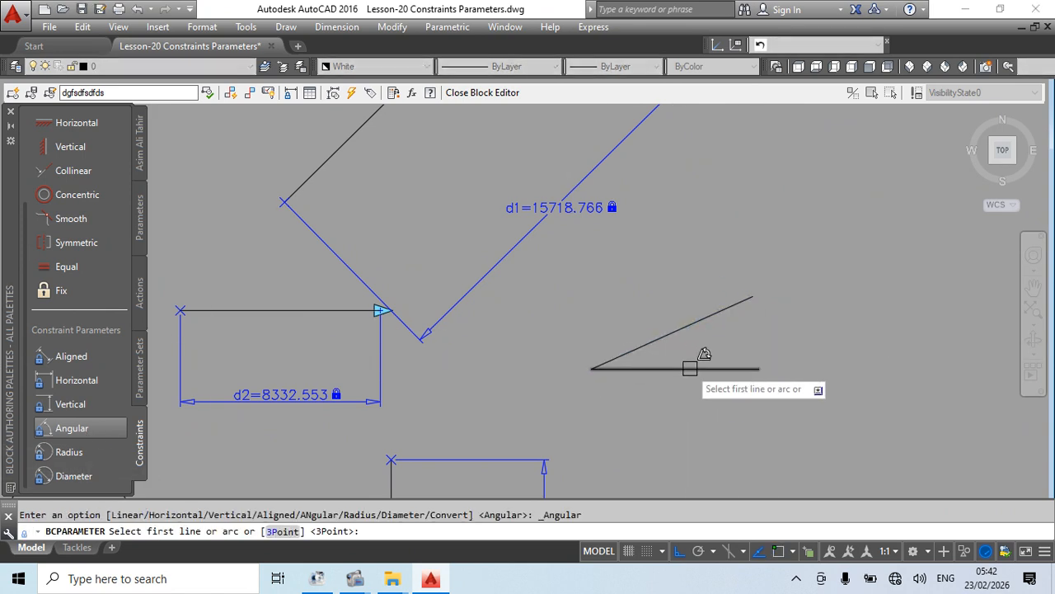
{"action": "left_click", "coordinate": [689, 368]}
{"action": "left_click", "coordinate": [697, 323]}
{"action": "left_click", "coordinate": [796, 315]}
- Move the angular parameter's arc inward between the two lines and shift its arrow grip onto the slanted line
{"action": "middle_click_drag", "start_coordinate": [765, 419], "coordinate": [751, 375]}
{"action": "scroll", "coordinate": [742, 305], "scroll_direction": "down", "scroll_amount": 2}
{"action": "left_click", "coordinate": [787, 291]}
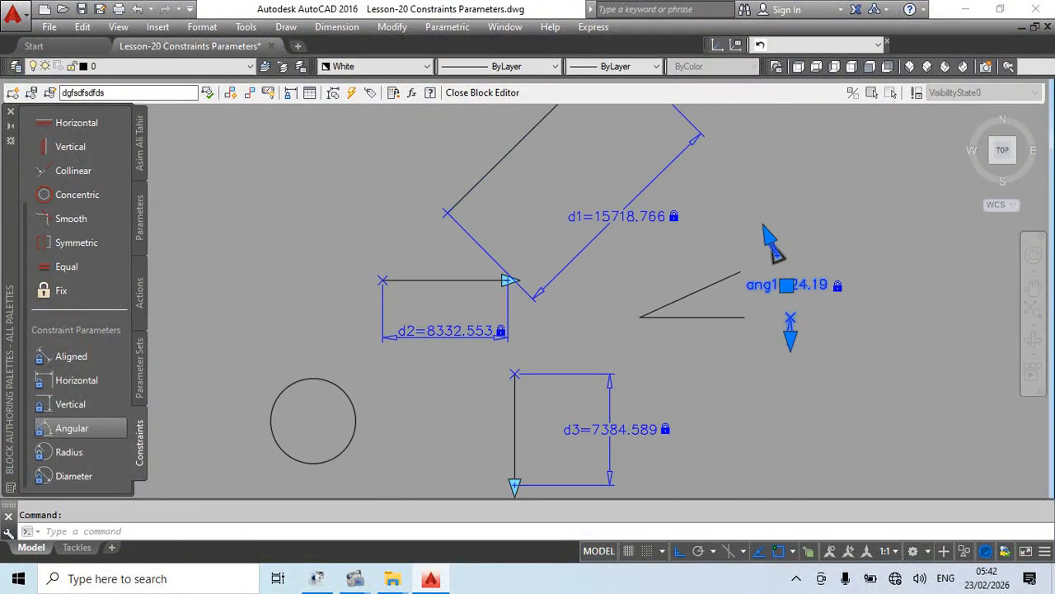
{"action": "scroll", "coordinate": [785, 286], "scroll_direction": "up", "scroll_amount": 2}
{"action": "left_click", "coordinate": [785, 285]}
{"action": "left_click", "coordinate": [673, 300]}
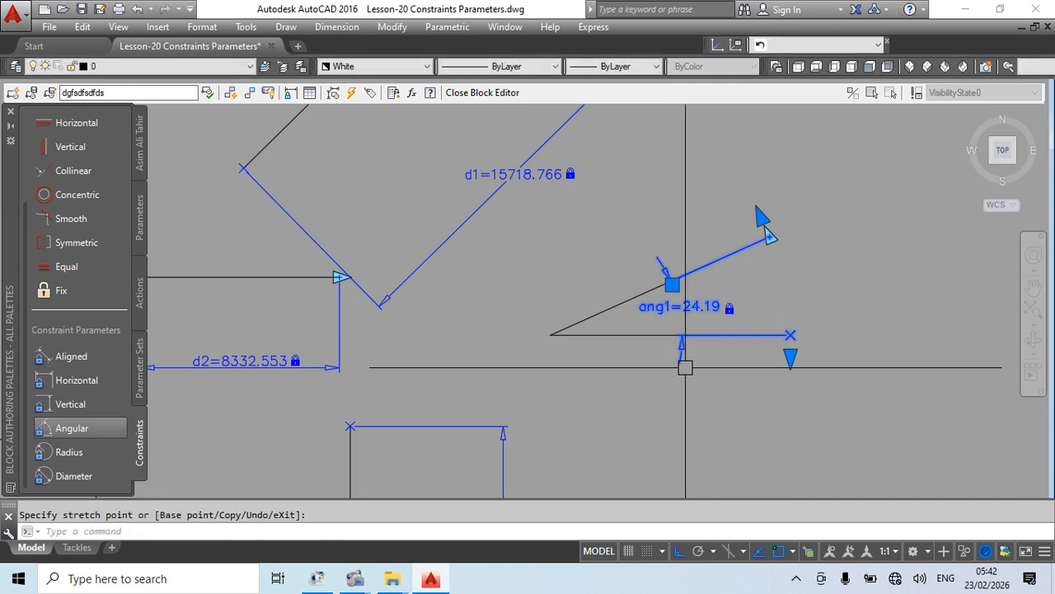
{"action": "left_click", "coordinate": [769, 237]}
{"action": "key", "text": "Escape"}
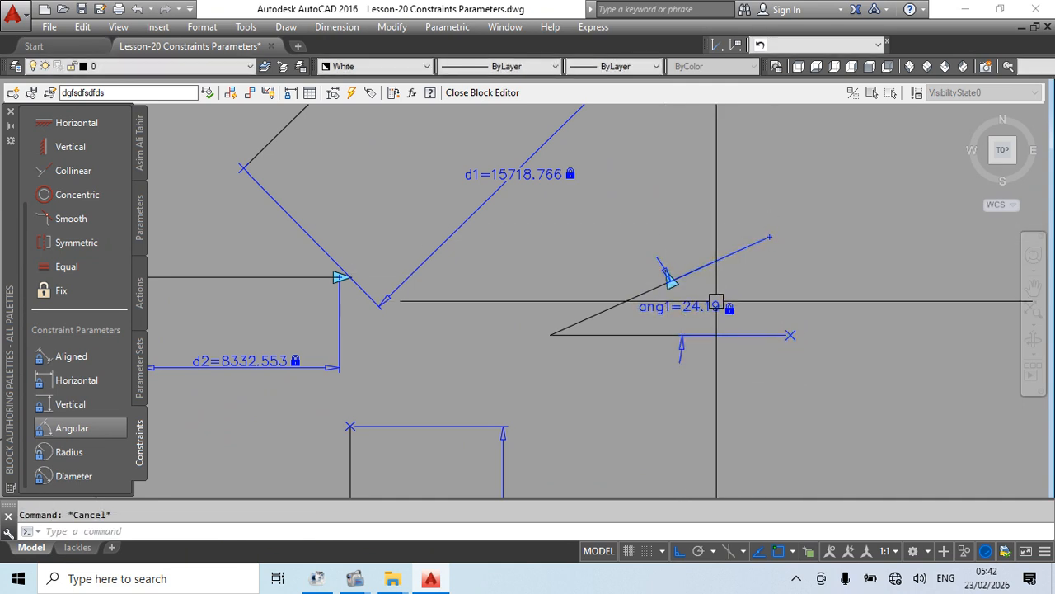
- Undo the grip edits on the angular parameter and erase the parameter
{"action": "scroll", "coordinate": [647, 252], "scroll_direction": "down", "scroll_amount": 2}
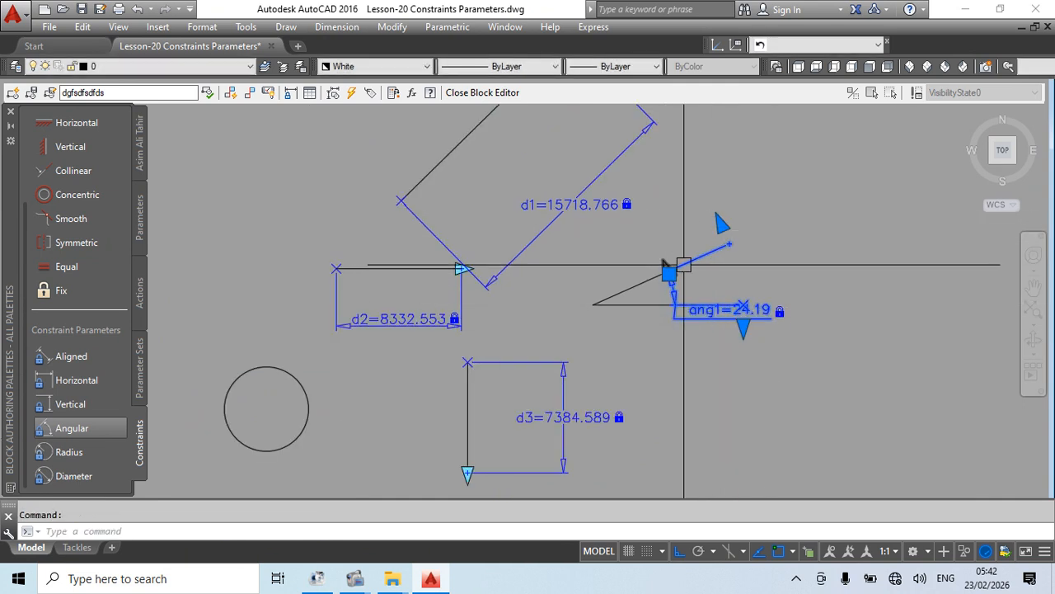
{"action": "key", "text": "ctrl+z"}
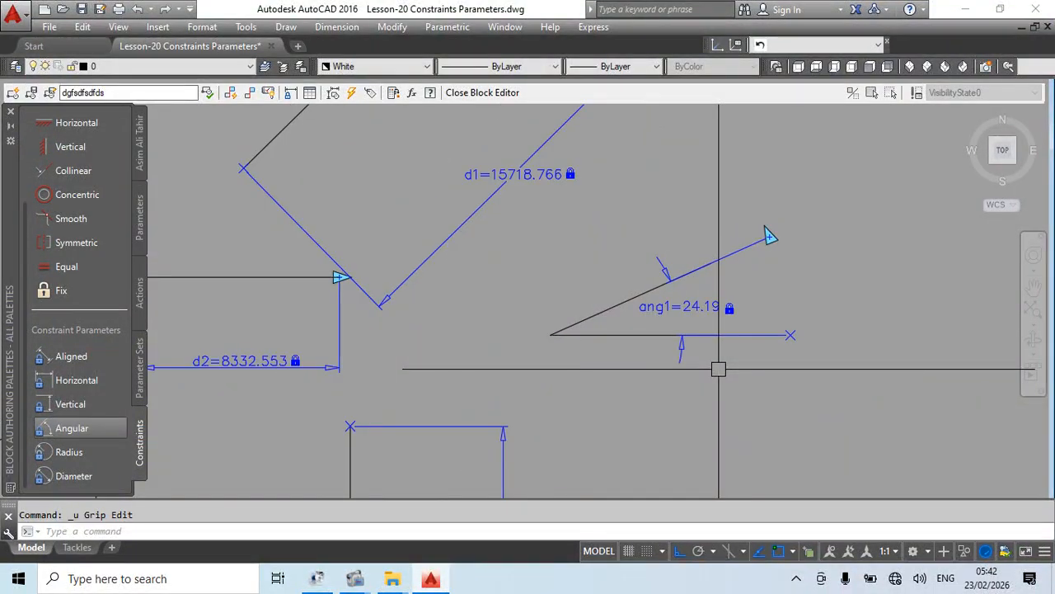
{"action": "key", "text": "ctrl+z"}
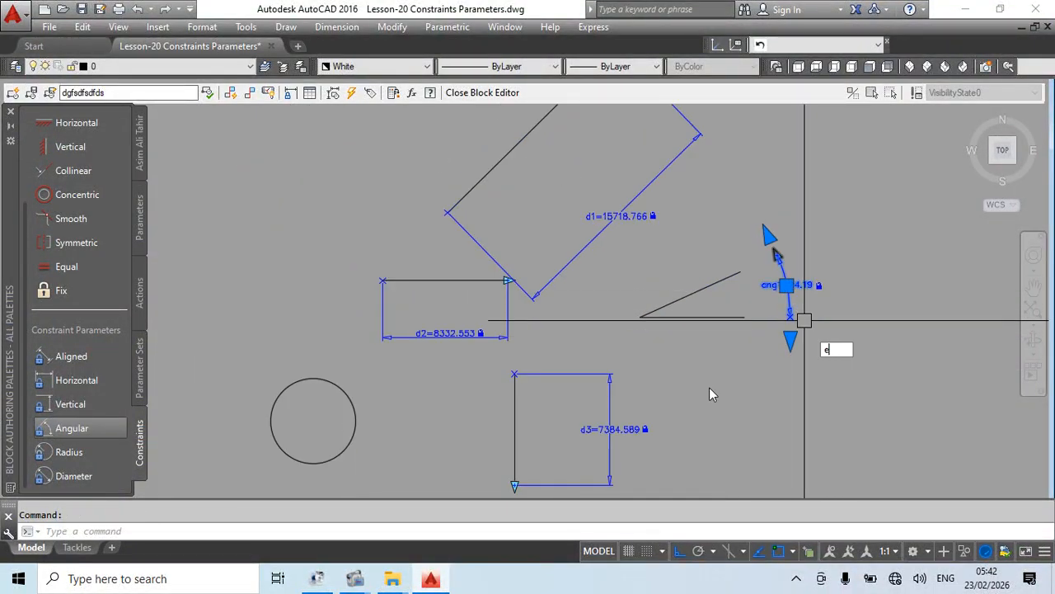
{"action": "key", "text": "Return"}
- Add an Angular constraint parameter from the horizontal line to the slanted line, with its arc placed between the two lines
{"action": "scroll", "coordinate": [717, 304], "scroll_direction": "up", "scroll_amount": 4}
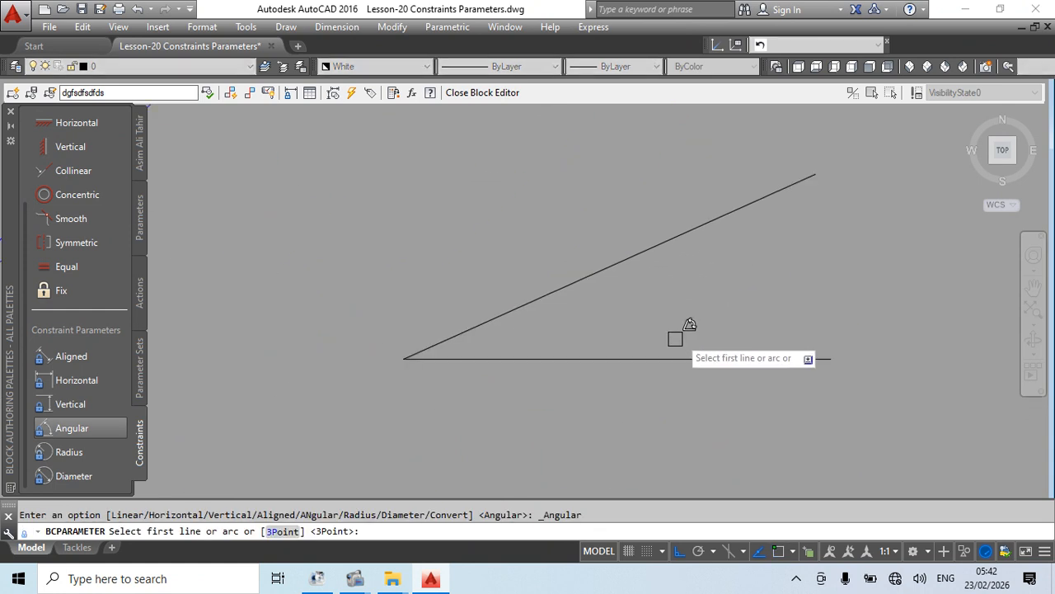
{"action": "left_click", "coordinate": [568, 360]}
{"action": "left_click", "coordinate": [556, 292]}
{"action": "left_click", "coordinate": [670, 295]}
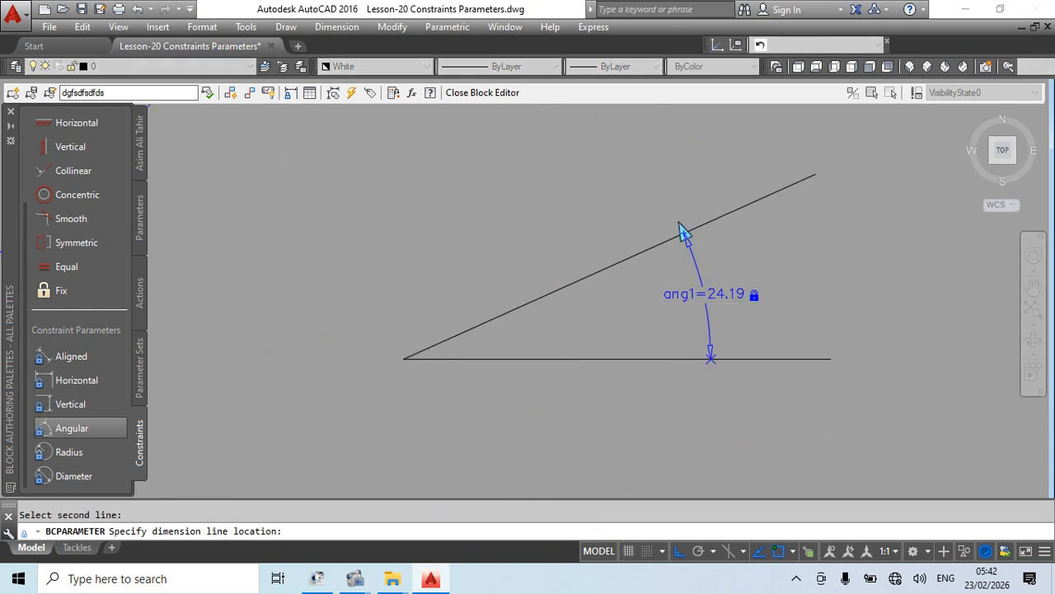
- Place a Radius constraint parameter on the circle's lower-right side and delete it
{"action": "scroll", "coordinate": [834, 429], "scroll_direction": "down", "scroll_amount": 4}
{"action": "scroll", "coordinate": [760, 312], "scroll_direction": "down", "scroll_amount": 3}
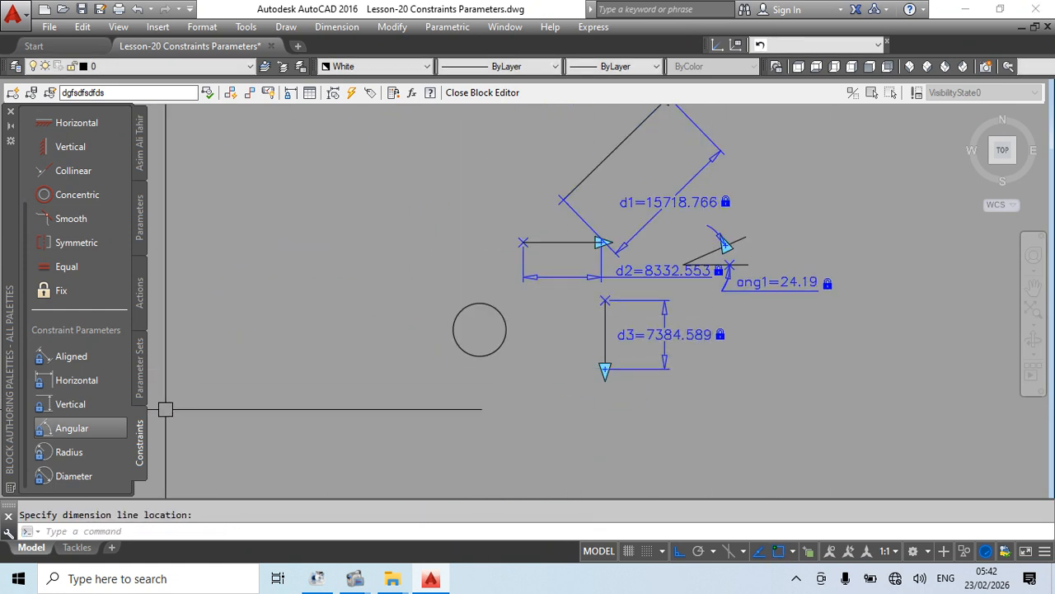
{"action": "left_click", "coordinate": [59, 452]}
{"action": "scroll", "coordinate": [513, 305], "scroll_direction": "up", "scroll_amount": 2}
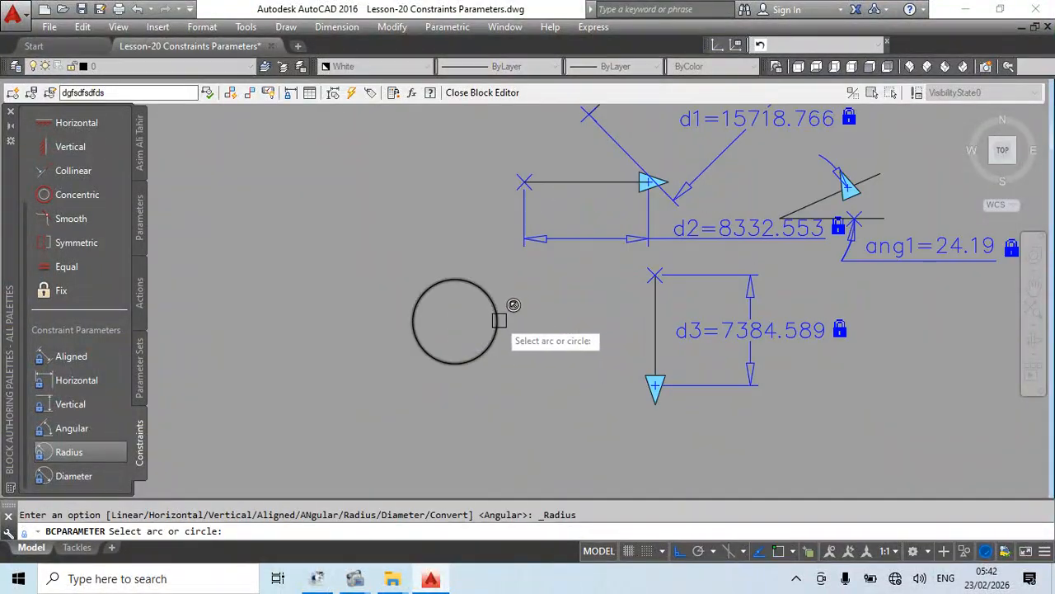
{"action": "left_click", "coordinate": [499, 318]}
{"action": "left_click", "coordinate": [512, 367]}
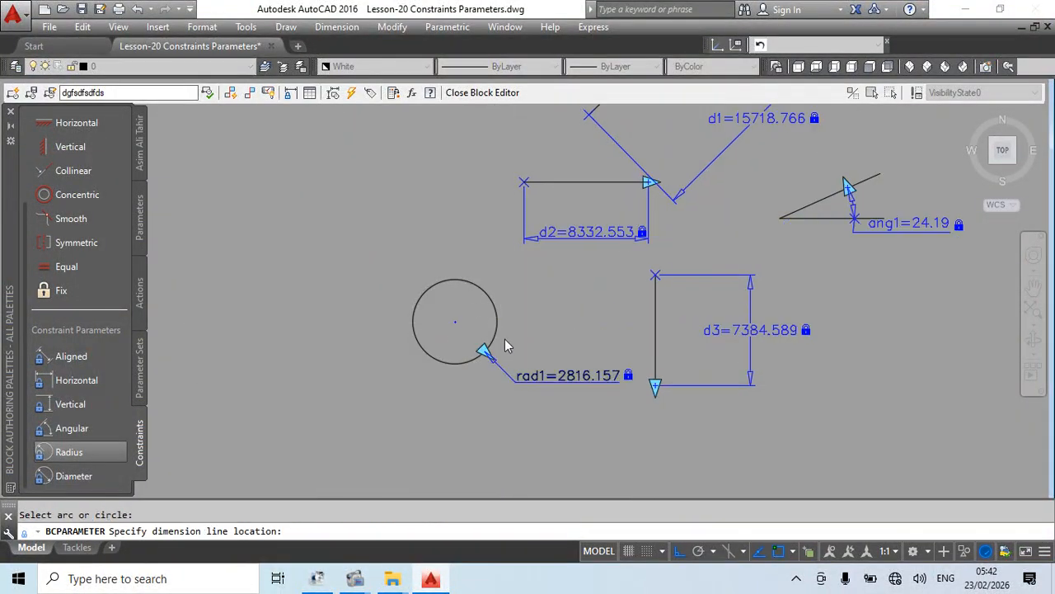
{"action": "left_click", "coordinate": [499, 361]}
{"action": "left_click", "coordinate": [499, 365]}
{"action": "key", "text": "Escape"}
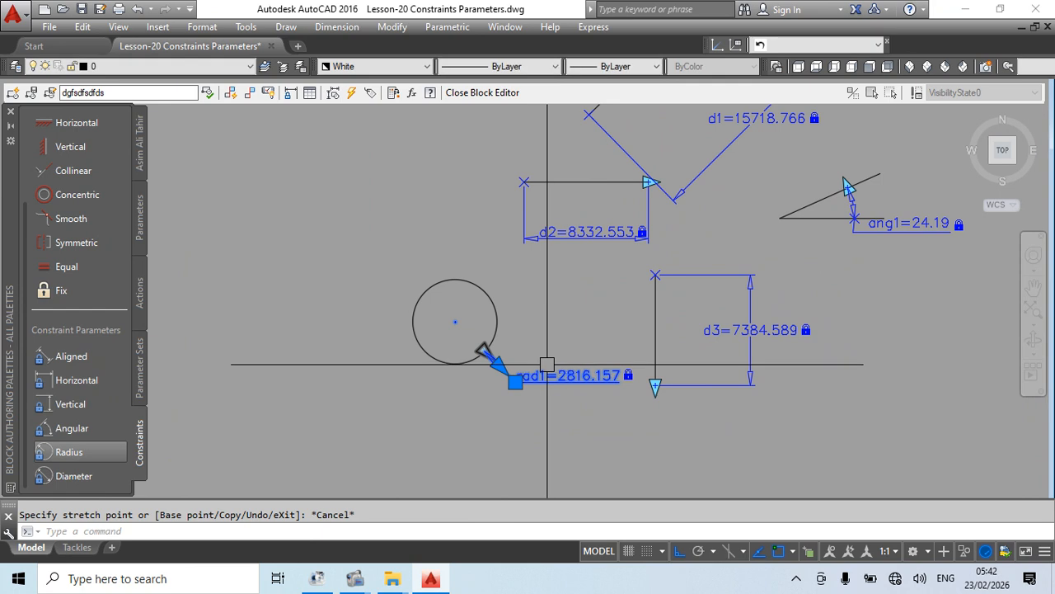
{"action": "left_click", "coordinate": [550, 367]}
{"action": "left_click", "coordinate": [545, 385]}
{"action": "key", "text": "Delete"}
- Add a Radius constraint parameter to the circle, with its leader at the top of the circle
{"action": "left_click", "coordinate": [69, 451]}
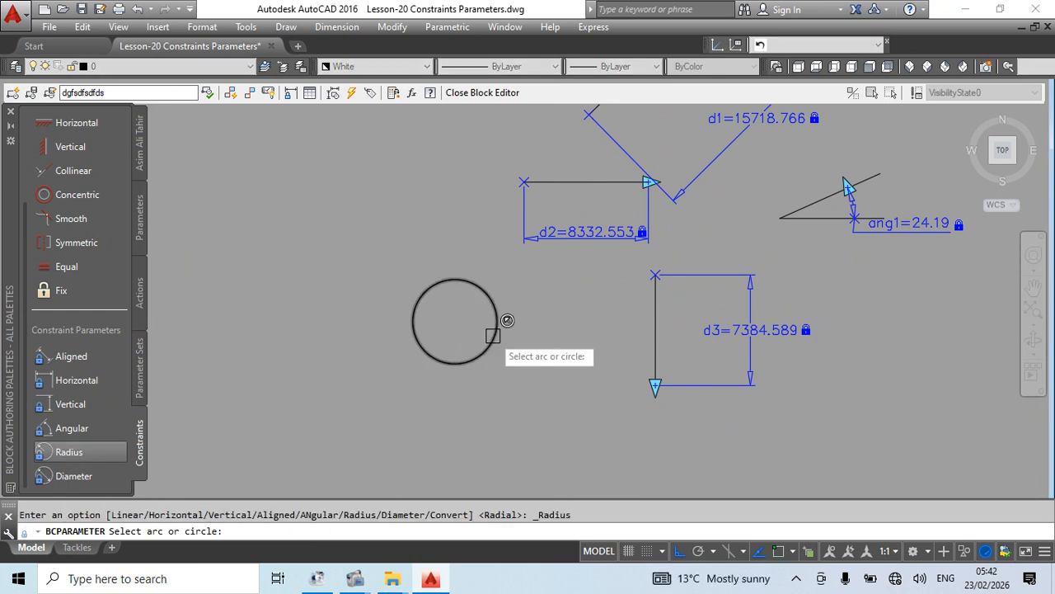
{"action": "left_click", "coordinate": [492, 336]}
{"action": "left_click", "coordinate": [398, 285]}
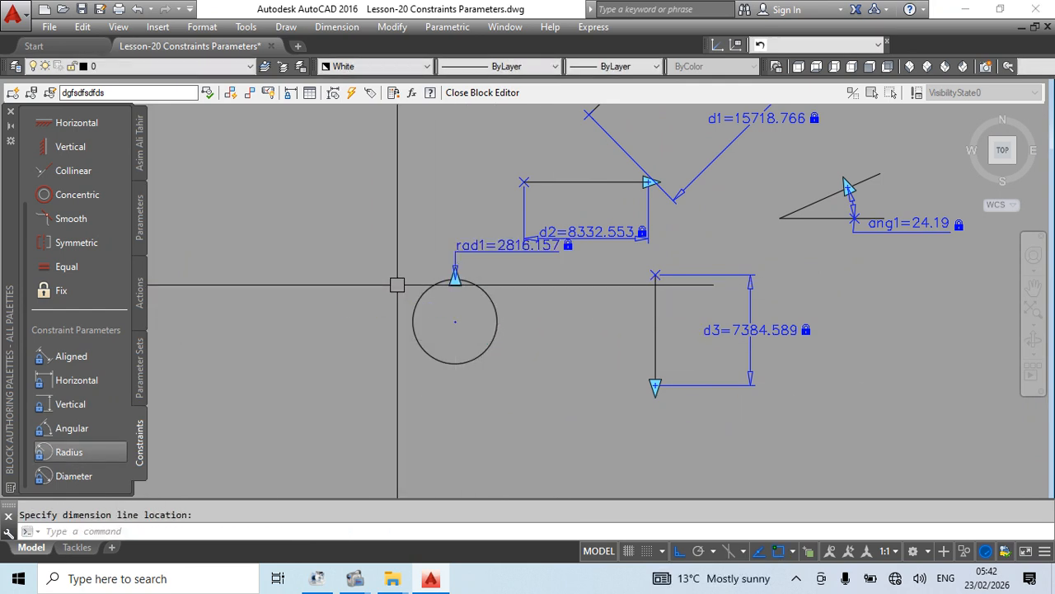
- Copy the circle about 13070 units straight to its left
{"action": "scroll", "coordinate": [454, 273], "scroll_direction": "down", "scroll_amount": 2}
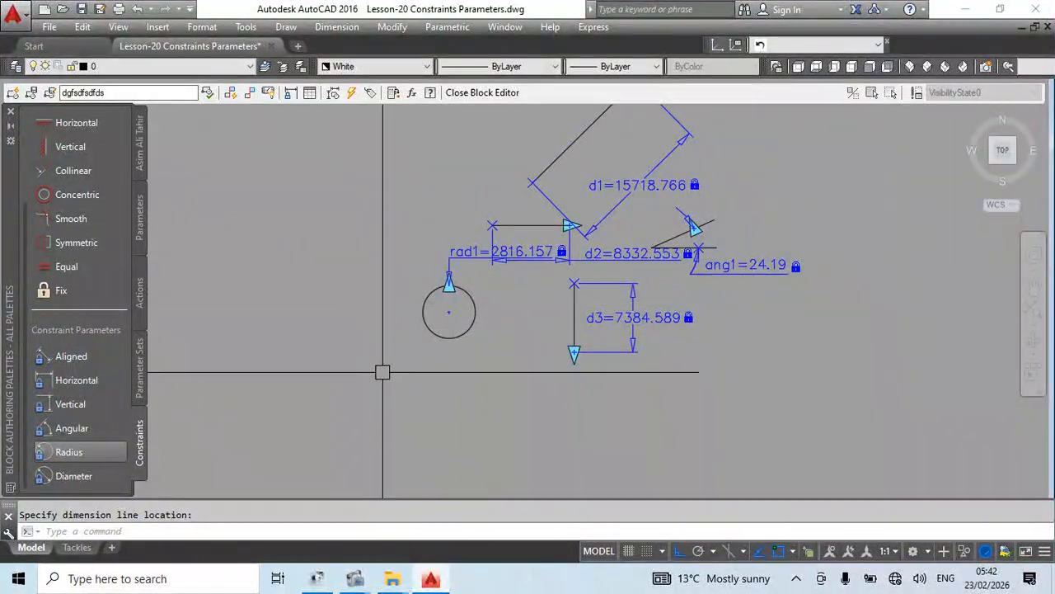
{"action": "middle_click_drag", "start_coordinate": [463, 391], "coordinate": [472, 369]}
{"action": "left_click", "coordinate": [476, 273]}
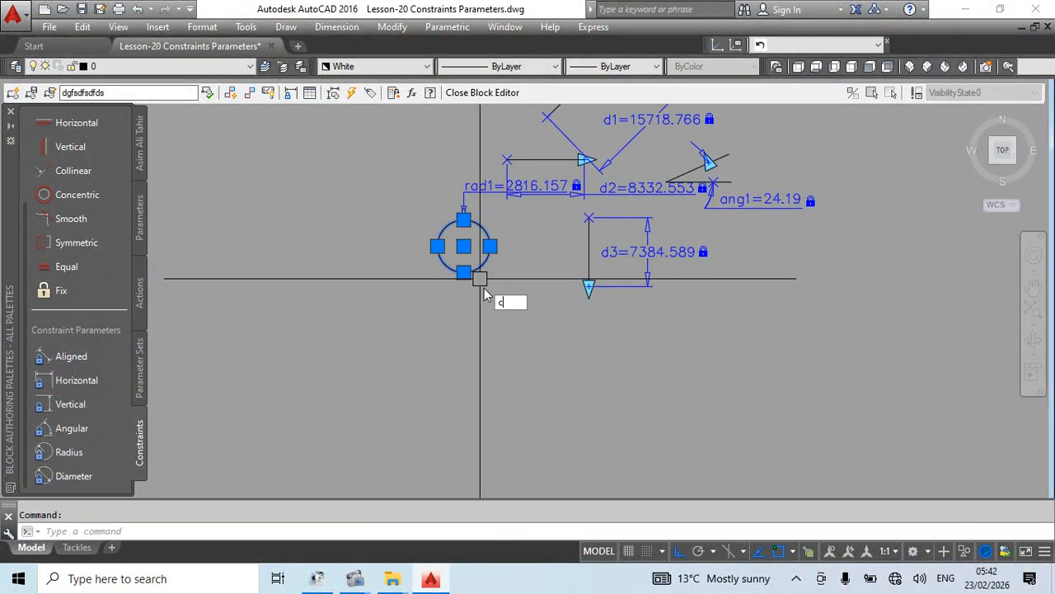
{"action": "type", "text": "co"}
{"action": "key", "text": "Return"}
{"action": "left_click", "coordinate": [531, 306]}
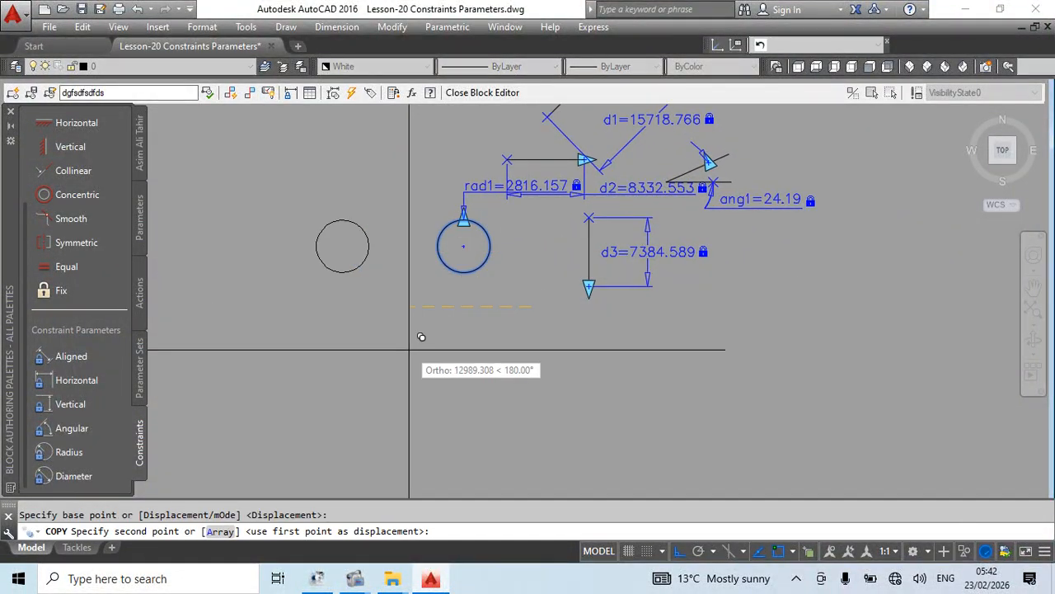
- Add a Diameter constraint parameter to the copied circle, with its dimension line vertical through the center
{"action": "left_click", "coordinate": [73, 477]}
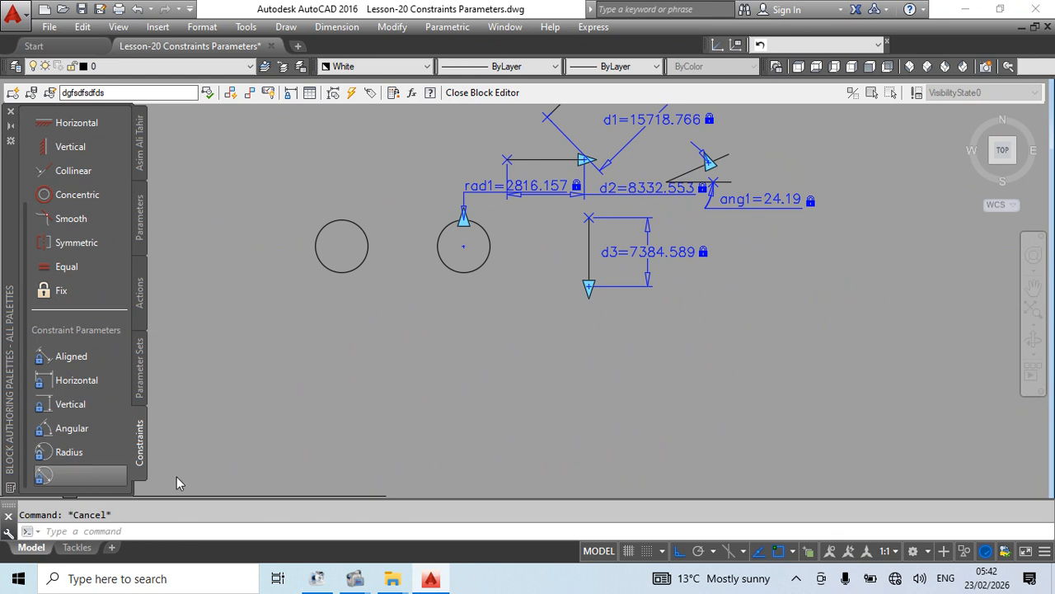
{"action": "left_click", "coordinate": [314, 243]}
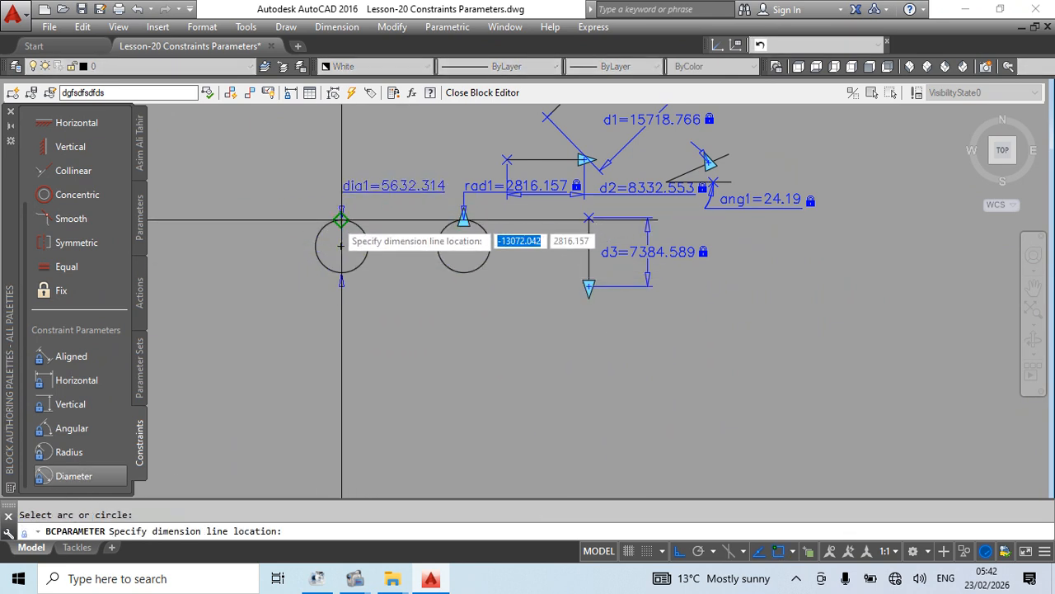
{"action": "left_click", "coordinate": [341, 245]}
- Examine the angular, horizontal, aligned, radius, diameter and vertical parameters and the two angled lines by selecting them in the block
{"action": "middle_click_drag", "start_coordinate": [404, 358], "coordinate": [406, 426]}
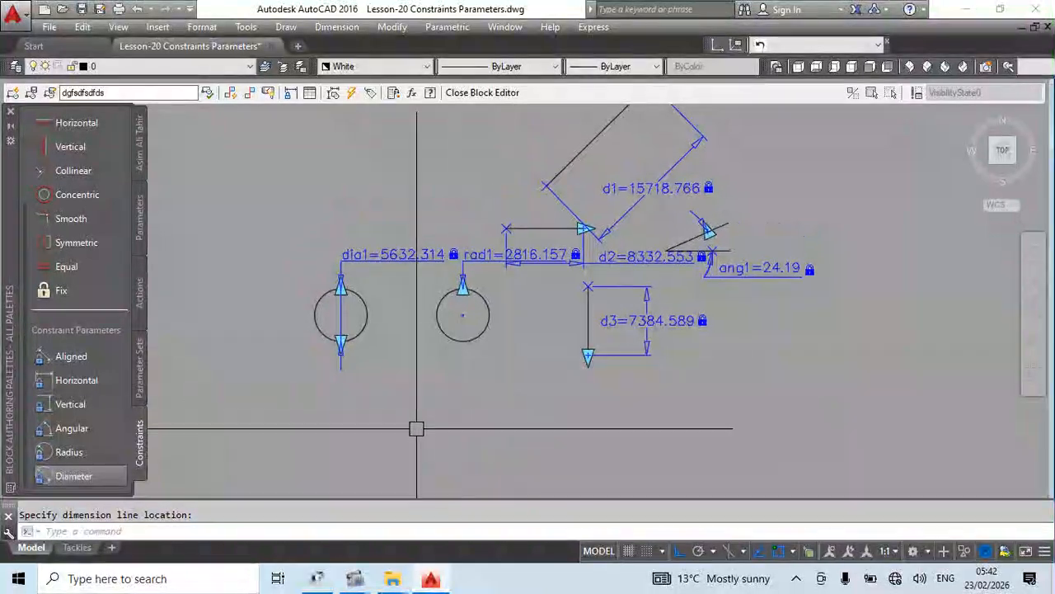
{"action": "middle_click_drag", "start_coordinate": [629, 364], "coordinate": [572, 462]}
{"action": "left_click", "coordinate": [722, 366]}
{"action": "left_click", "coordinate": [591, 353]}
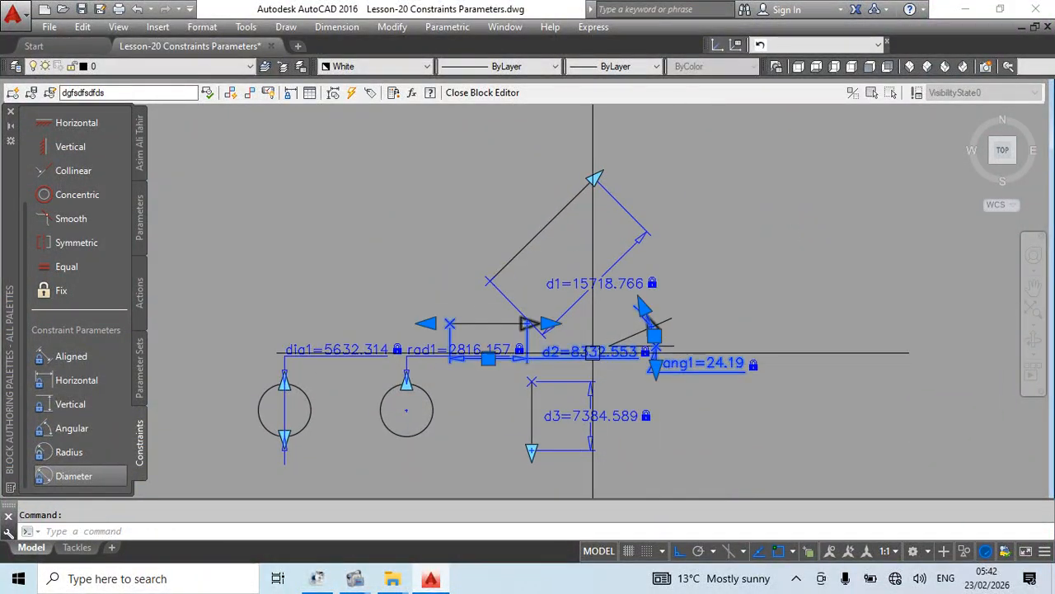
{"action": "left_click", "coordinate": [628, 283]}
{"action": "left_click", "coordinate": [384, 354]}
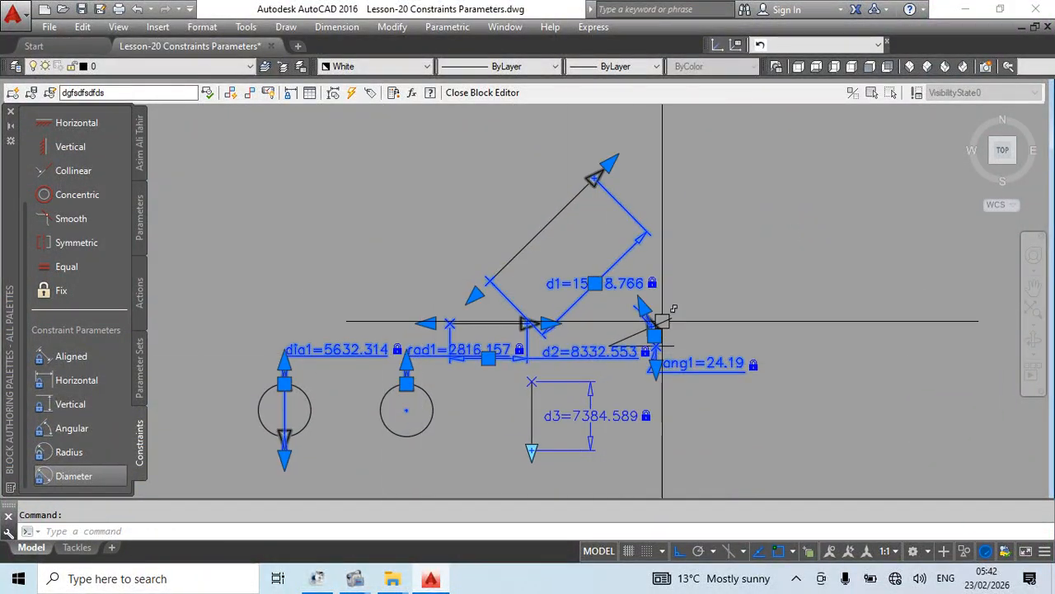
{"action": "middle_click_drag", "start_coordinate": [744, 350], "coordinate": [749, 331]}
{"action": "left_click", "coordinate": [595, 394]}
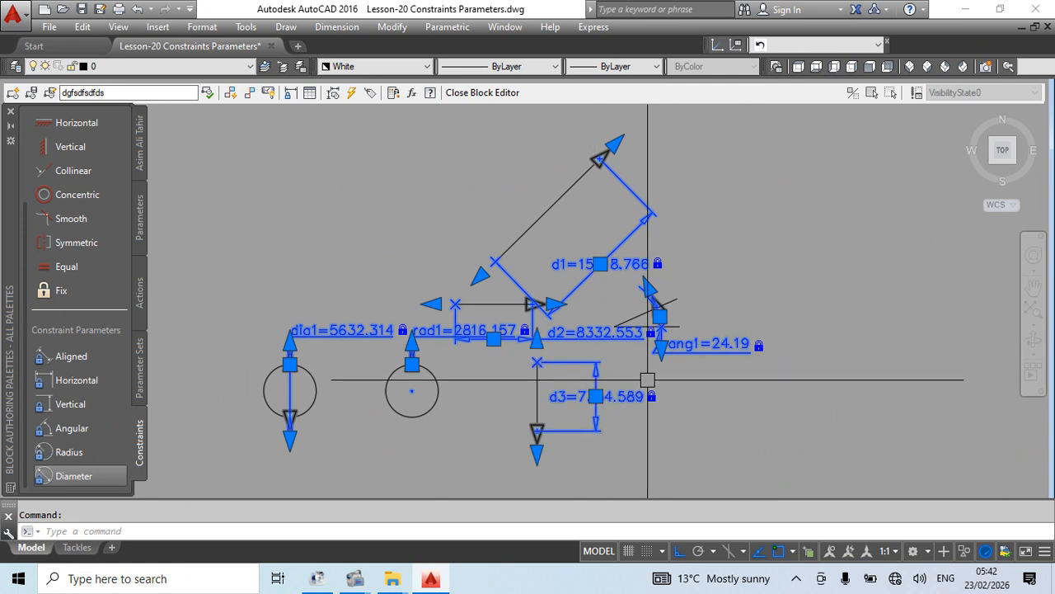
{"action": "left_click", "coordinate": [726, 277]}
{"action": "left_click", "coordinate": [638, 365]}
{"action": "middle_click_drag", "start_coordinate": [755, 390], "coordinate": [756, 382]}
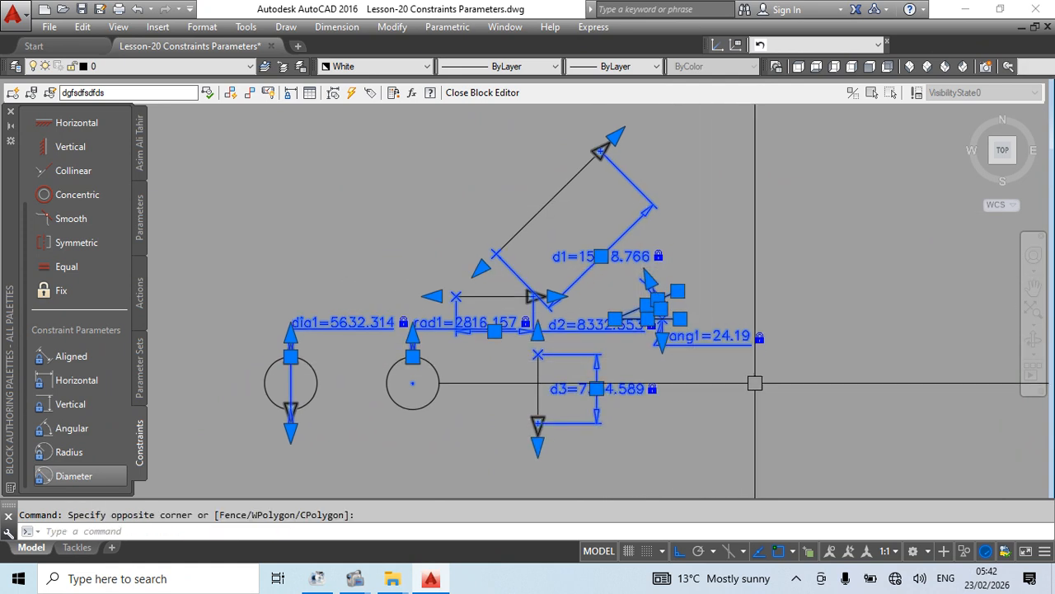
{"action": "key", "text": "Escape"}
- Close the block editor with the changes saved and move the block reference to a clear area of the drawing
{"action": "key", "text": "Return"}
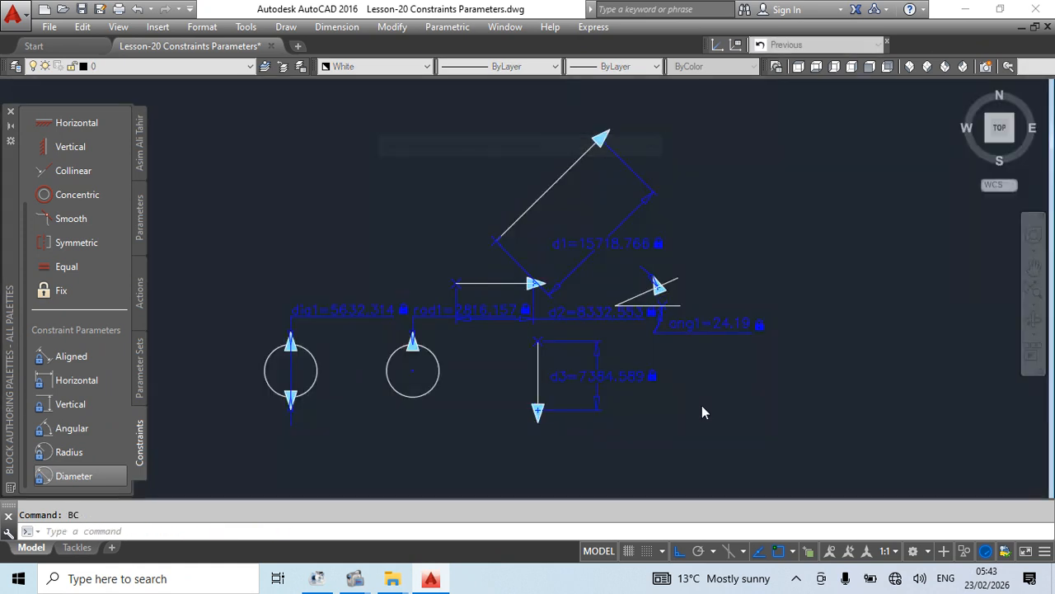
{"action": "key", "text": "Return"}
{"action": "middle_click_drag", "start_coordinate": [342, 412], "coordinate": [422, 348]}
{"action": "left_click", "coordinate": [416, 358]}
{"action": "middle_click_drag", "start_coordinate": [550, 380], "coordinate": [460, 445]}
{"action": "type", "text": "m"}
{"action": "key", "text": "Return"}
{"action": "left_click", "coordinate": [460, 446]}
{"action": "middle_click_drag", "start_coordinate": [650, 235], "coordinate": [577, 289]}
{"action": "left_click", "coordinate": [578, 276]}
{"action": "key", "text": "Escape"}
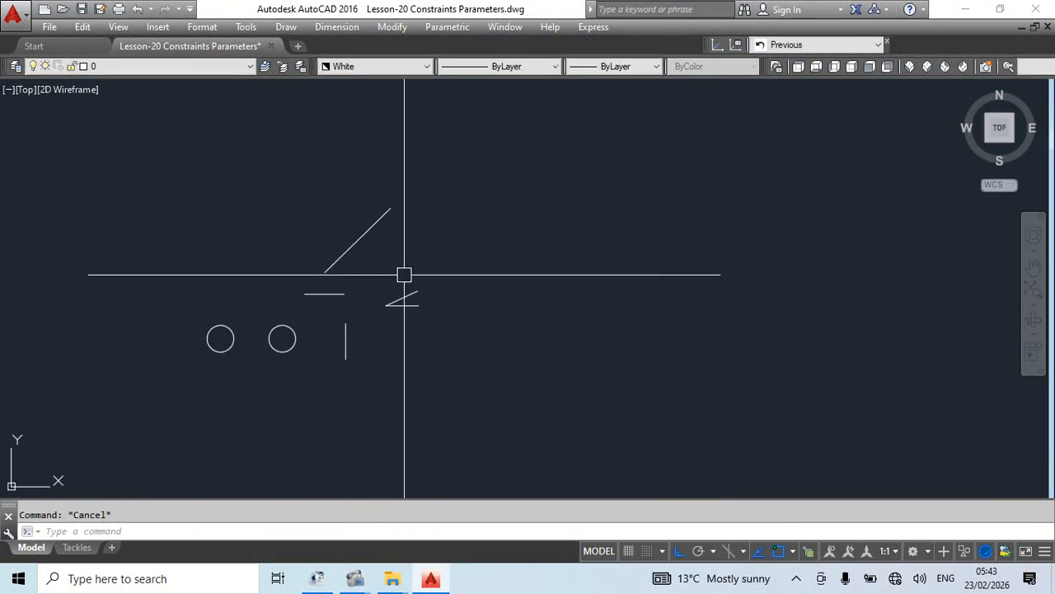
- Set the angle between the block's two short lines to 45 degrees with the angular grip and inspect the lines
{"action": "scroll", "coordinate": [414, 339], "scroll_direction": "up", "scroll_amount": 1}
{"action": "left_click", "coordinate": [445, 316]}
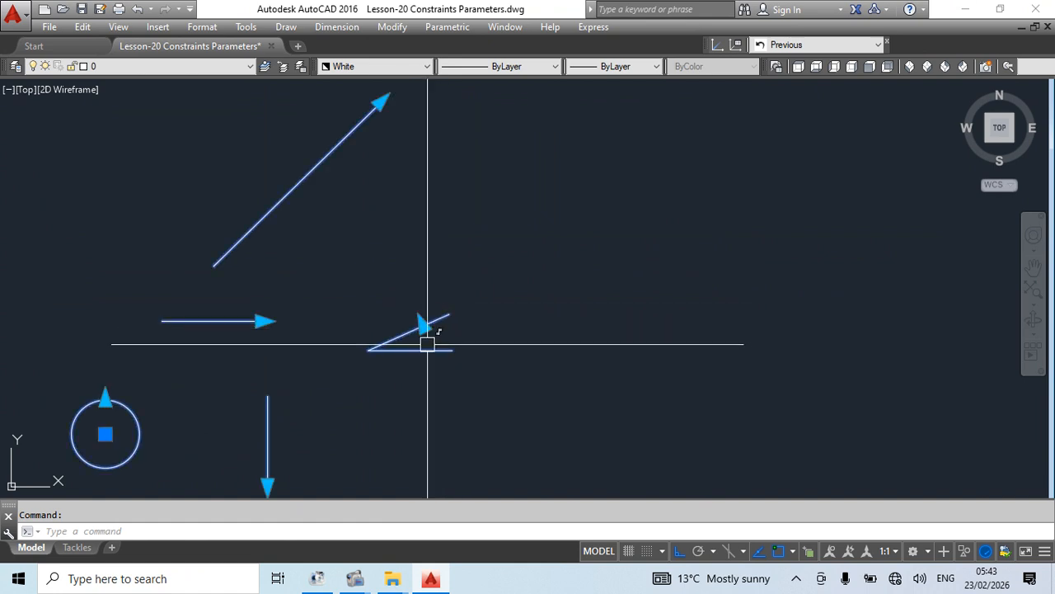
{"action": "scroll", "coordinate": [427, 338], "scroll_direction": "up", "scroll_amount": 2}
{"action": "left_click", "coordinate": [420, 305]}
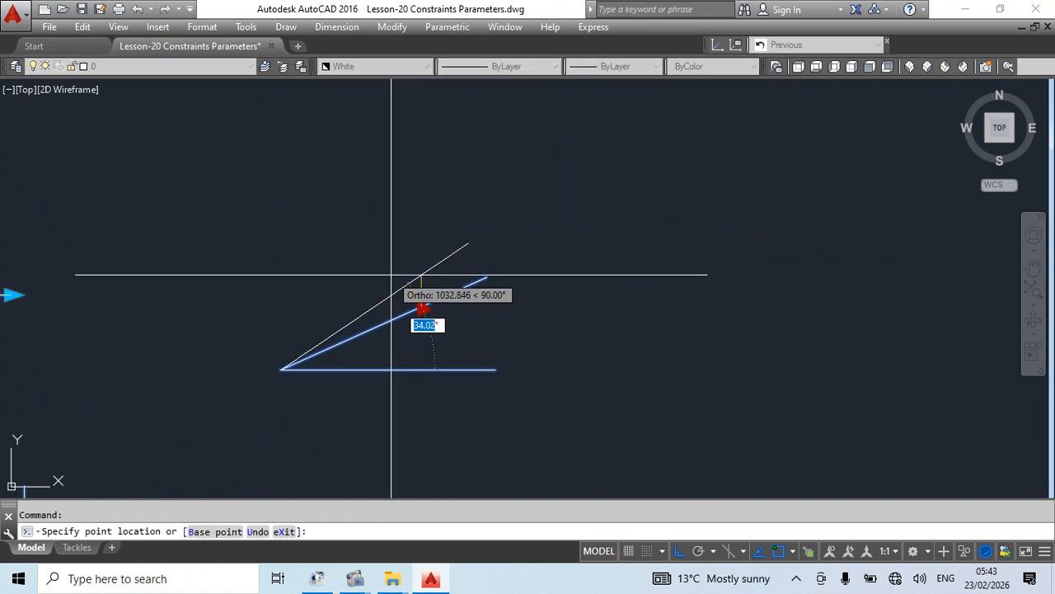
{"action": "key", "text": "Return"}
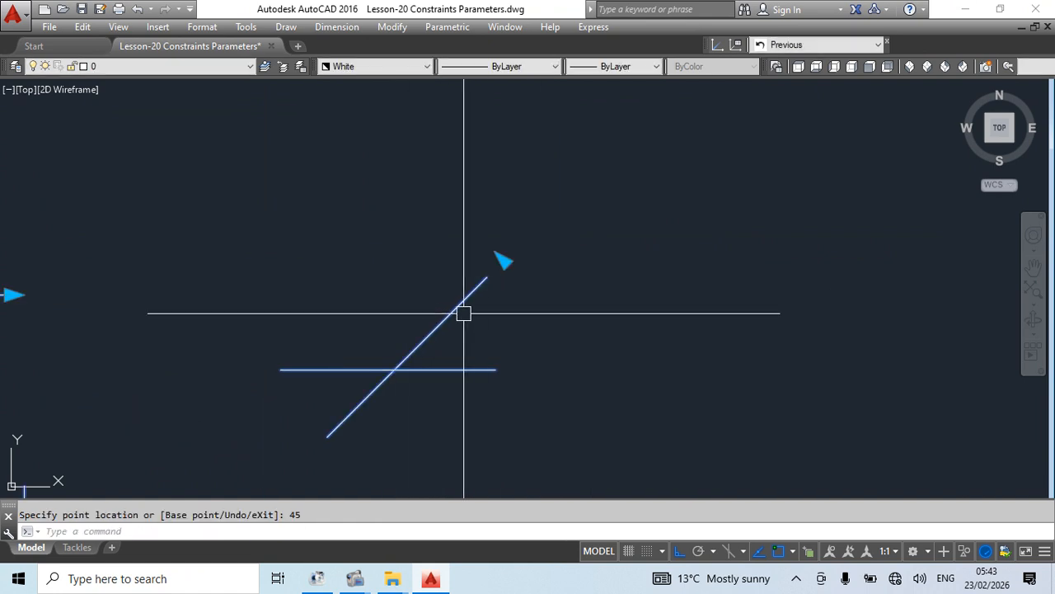
{"action": "middle_click_drag", "start_coordinate": [463, 313], "coordinate": [507, 290]}
{"action": "key", "text": "Escape"}
{"action": "left_click", "coordinate": [530, 259]}
{"action": "middle_click_drag", "start_coordinate": [471, 389], "coordinate": [516, 339]}
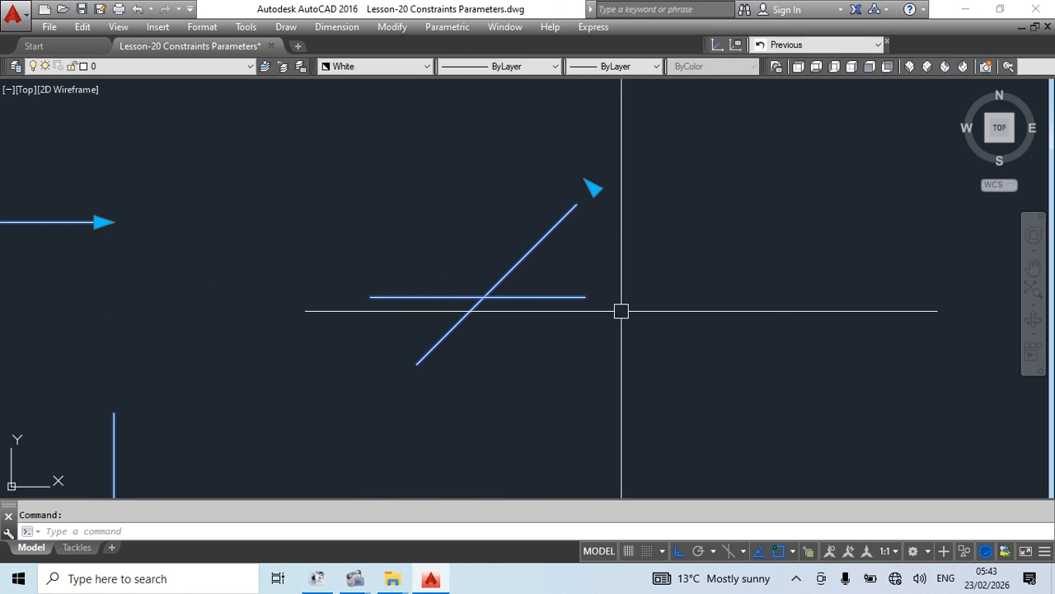
{"action": "middle_click_drag", "start_coordinate": [622, 311], "coordinate": [399, 351]}
{"action": "key", "text": "Escape"}
{"action": "type", "text": "l"}
{"action": "key", "text": "Return"}
{"action": "left_click", "coordinate": [681, 224]}
{"action": "key", "text": "Escape"}
{"action": "key", "text": "Escape"}
- Open the block dgfsdfsdfds for editing
{"action": "middle_click_drag", "start_coordinate": [409, 390], "coordinate": [523, 387]}
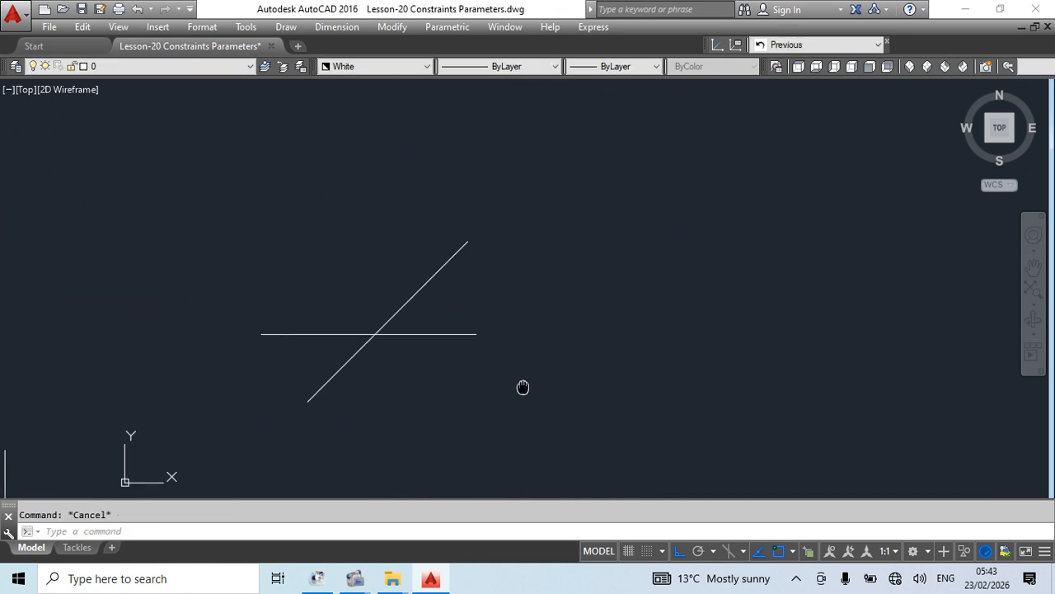
{"action": "left_click", "coordinate": [409, 329]}
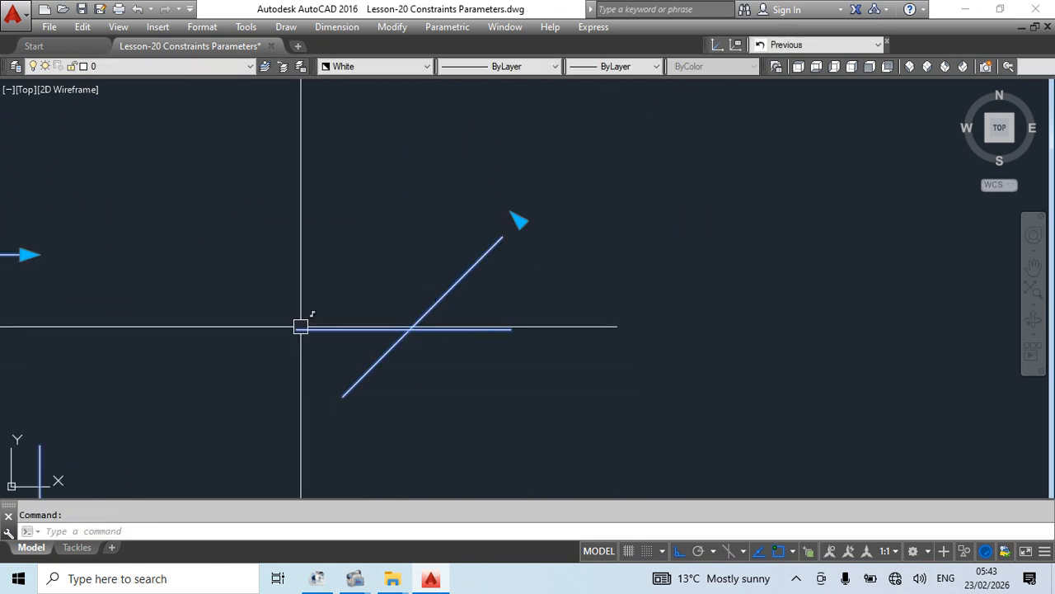
{"action": "key", "text": "Escape"}
{"action": "scroll", "coordinate": [527, 292], "scroll_direction": "down", "scroll_amount": 4}
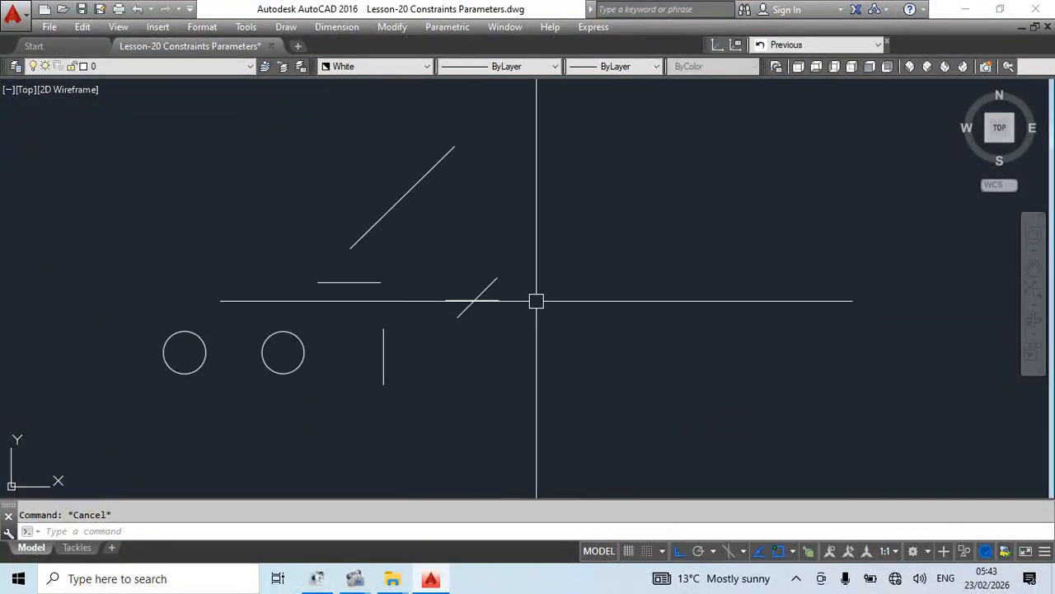
{"action": "left_click", "coordinate": [491, 303]}
{"action": "double_click", "coordinate": [492, 302]}
{"action": "left_click", "coordinate": [512, 393]}
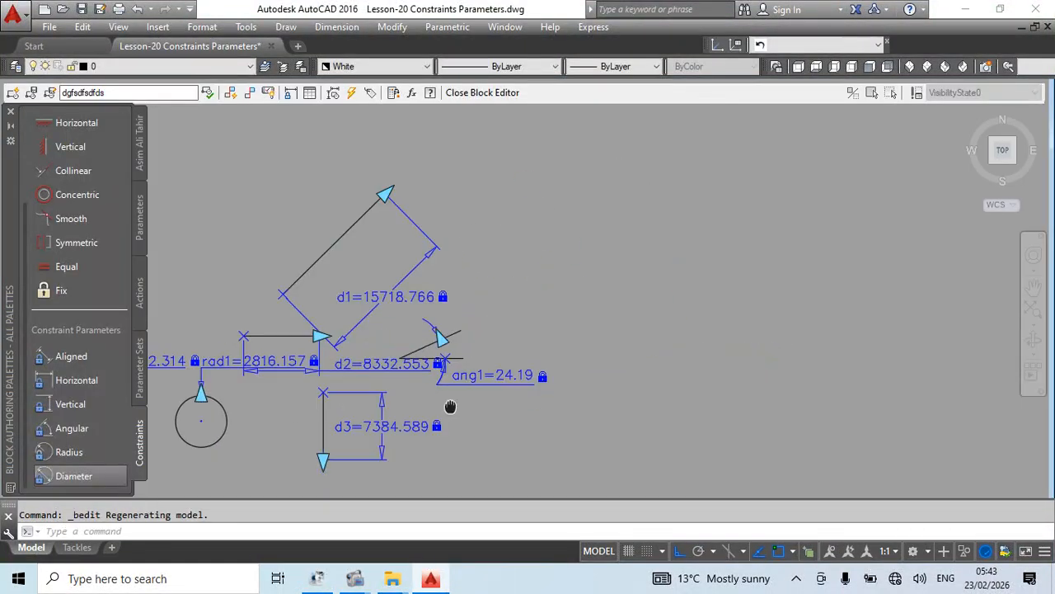
- Draw a horizontal line in the empty area to the right of the constrained geometry
{"action": "mouse_move", "coordinate": [751, 408]}
{"action": "middle_mouse_down"}
{"action": "mouse_move", "coordinate": [578, 364]}
{"action": "mouse_move", "coordinate": [541, 377]}
{"action": "middle_mouse_up"}
{"action": "type", "text": "l"}
{"action": "key", "text": "Return"}
{"action": "left_click", "coordinate": [530, 341]}
{"action": "left_click", "coordinate": [716, 379]}
{"action": "key", "text": "Escape"}
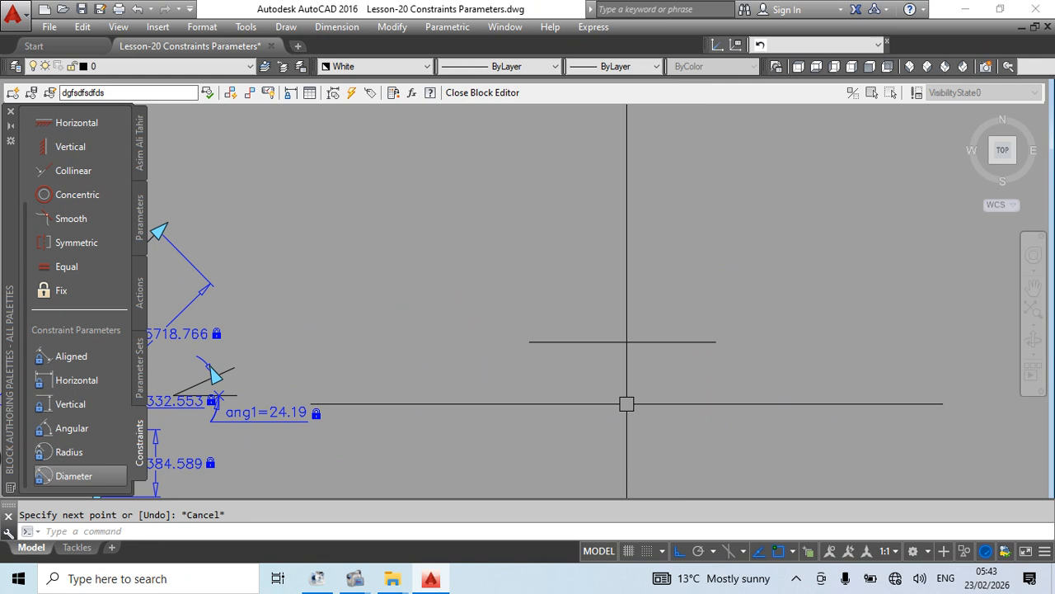
- Draw a line from the new horizontal line's left endpoint, rising to the right at about 34 degrees, with Ortho off
{"action": "middle_click_drag", "start_coordinate": [625, 402], "coordinate": [600, 423]}
{"action": "type", "text": "l"}
{"action": "key", "text": "Return"}
{"action": "left_click", "coordinate": [507, 365]}
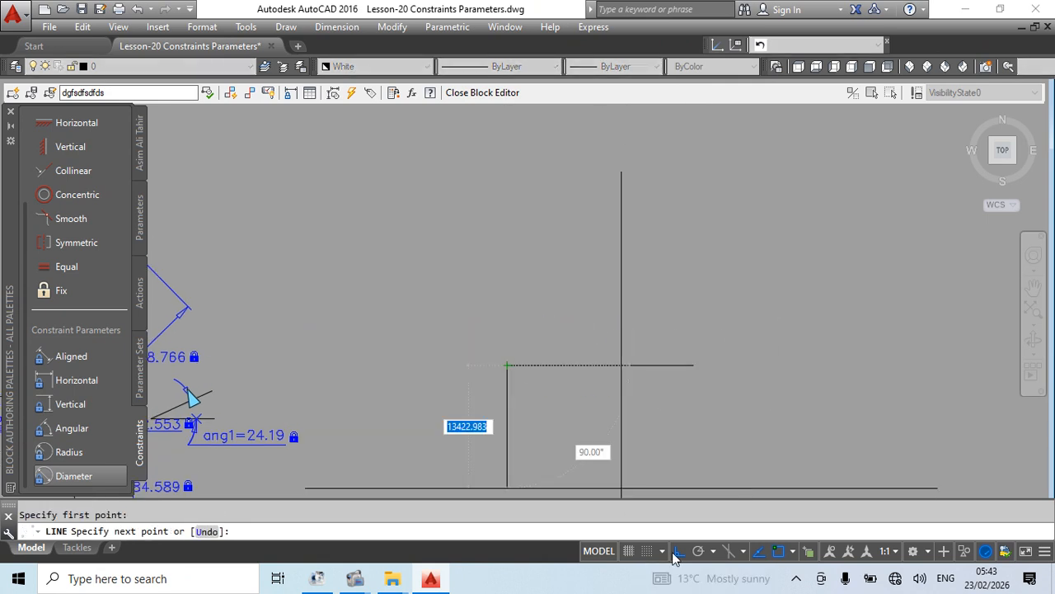
{"action": "left_click", "coordinate": [646, 270]}
{"action": "key", "text": "Escape"}
{"action": "left_click", "coordinate": [625, 371]}
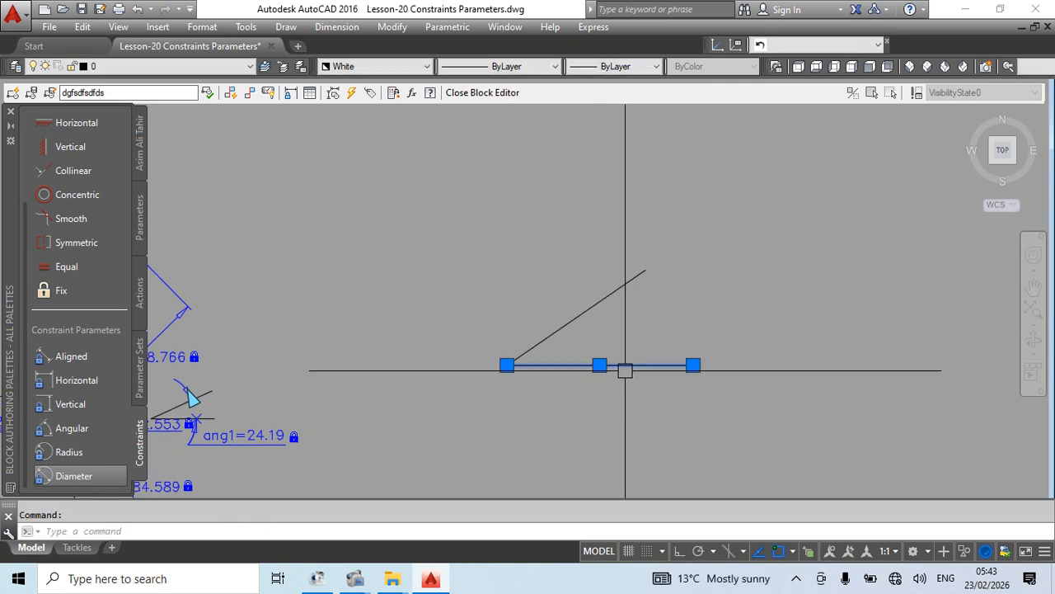
{"action": "key", "text": "Escape"}
{"action": "middle_click_drag", "start_coordinate": [569, 367], "coordinate": [814, 325]}
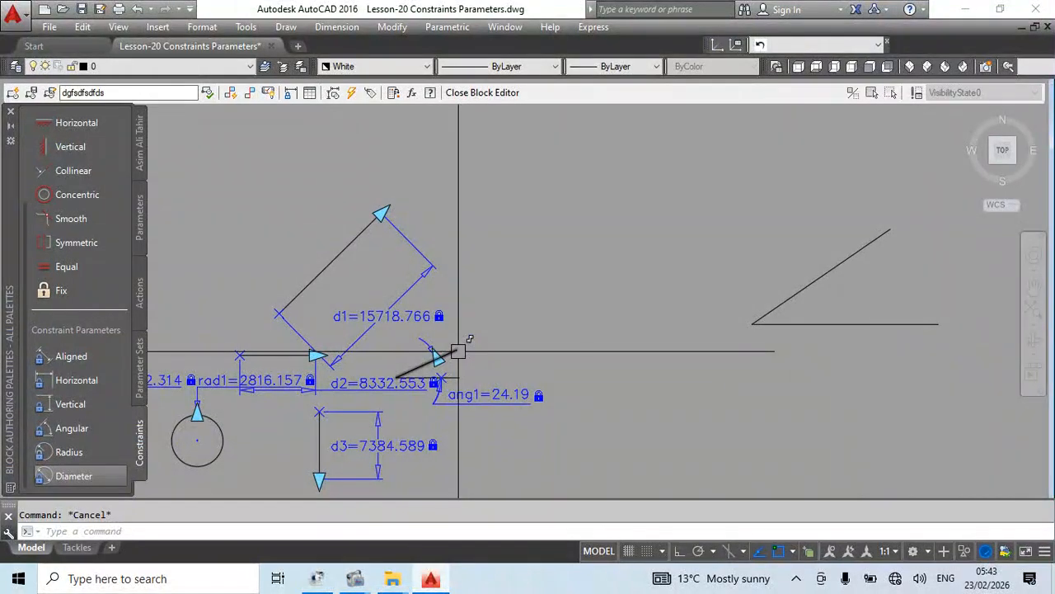
{"action": "middle_click_drag", "start_coordinate": [692, 377], "coordinate": [517, 388]}
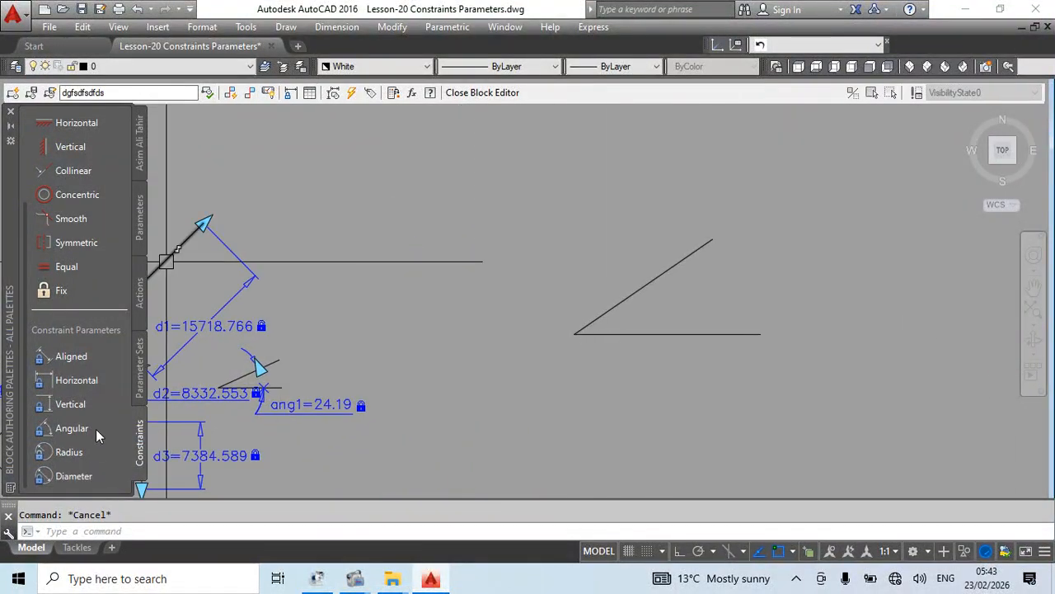
{"action": "left_click", "coordinate": [69, 427]}
{"action": "left_click", "coordinate": [666, 333]}
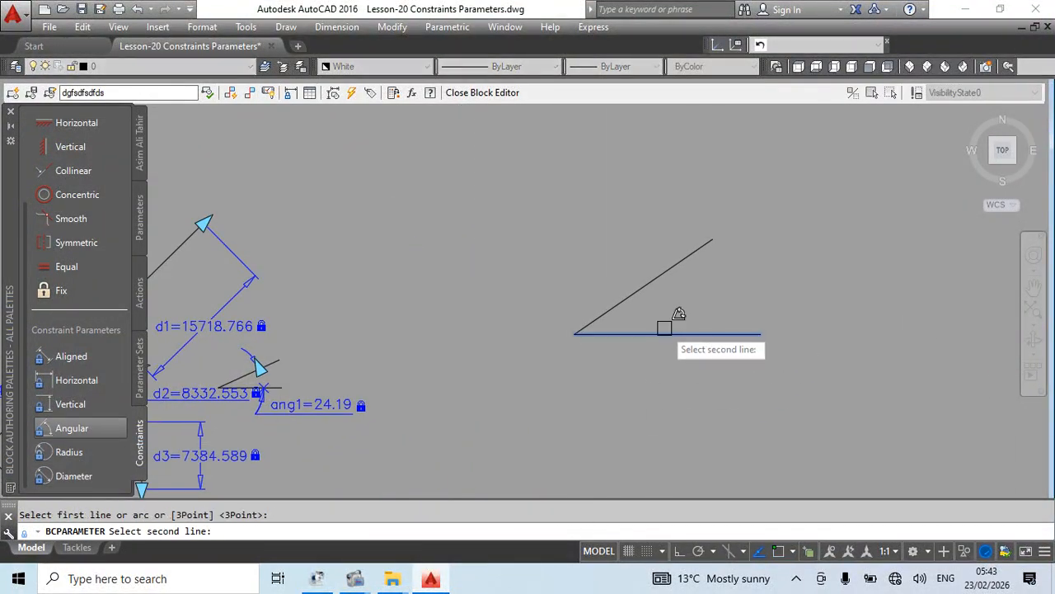
{"action": "left_click", "coordinate": [644, 293]}
{"action": "key", "text": "Escape"}
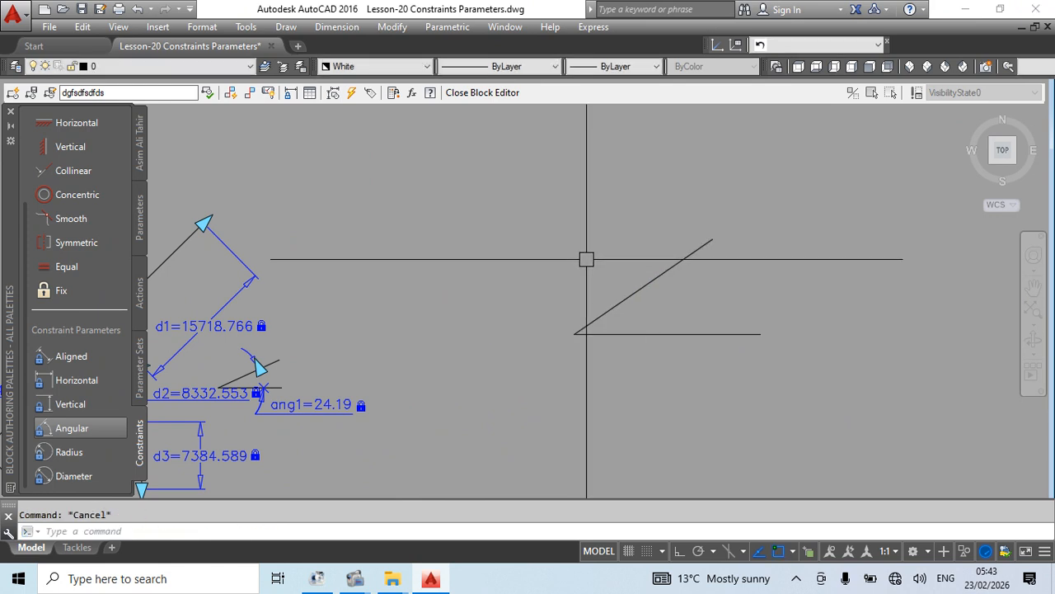
{"action": "left_click", "coordinate": [74, 428]}
{"action": "scroll", "coordinate": [697, 325], "scroll_direction": "up", "scroll_amount": 4}
{"action": "left_click", "coordinate": [616, 333]}
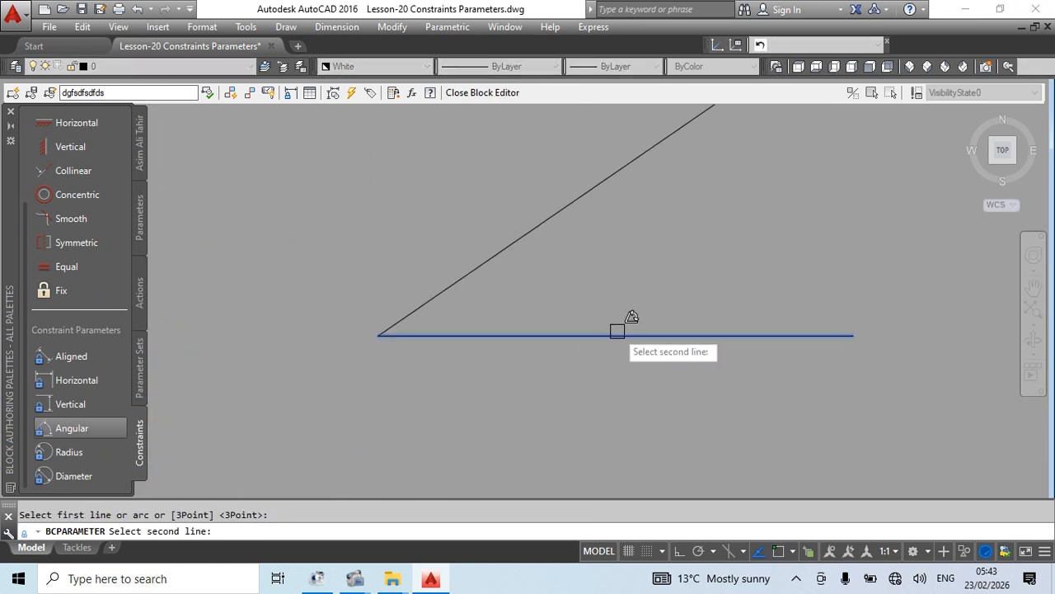
{"action": "key", "text": "Escape"}
{"action": "scroll", "coordinate": [701, 329], "scroll_direction": "down", "scroll_amount": 4}
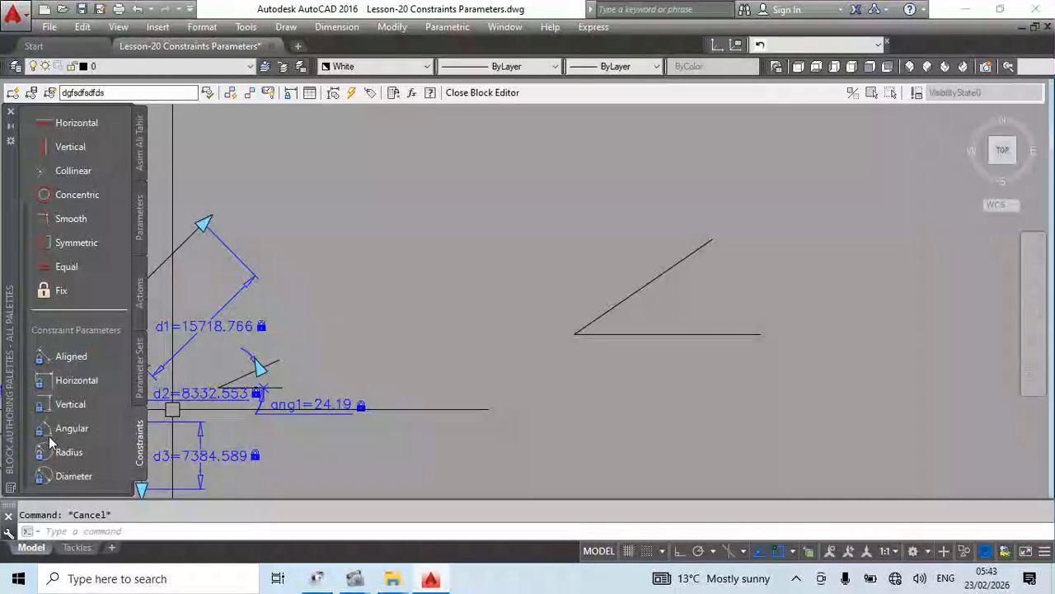
- Add an Angular constraint parameter from the new horizontal line to the sloped line, then save and close the block
{"action": "left_click", "coordinate": [67, 430]}
{"action": "left_click", "coordinate": [688, 355]}
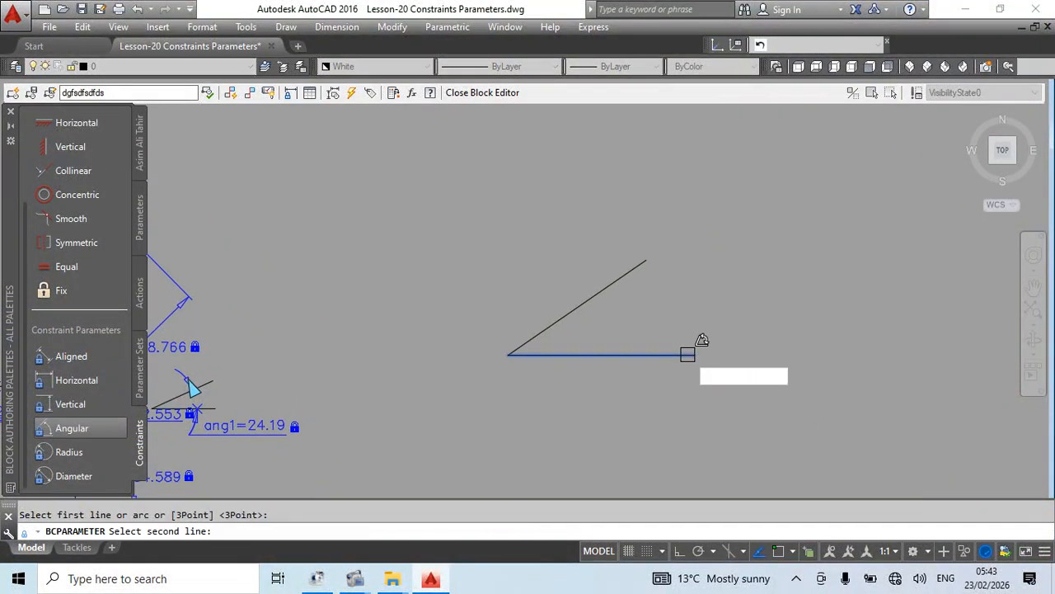
{"action": "left_click", "coordinate": [639, 270]}
{"action": "left_click", "coordinate": [654, 266]}
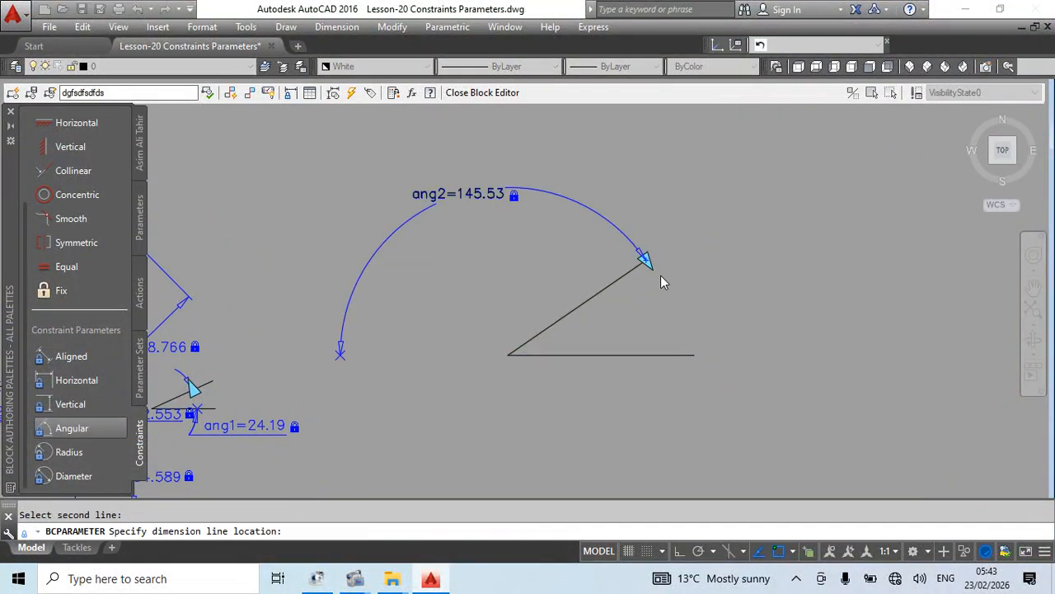
{"action": "type", "text": "bc"}
{"action": "key", "text": "Return"}
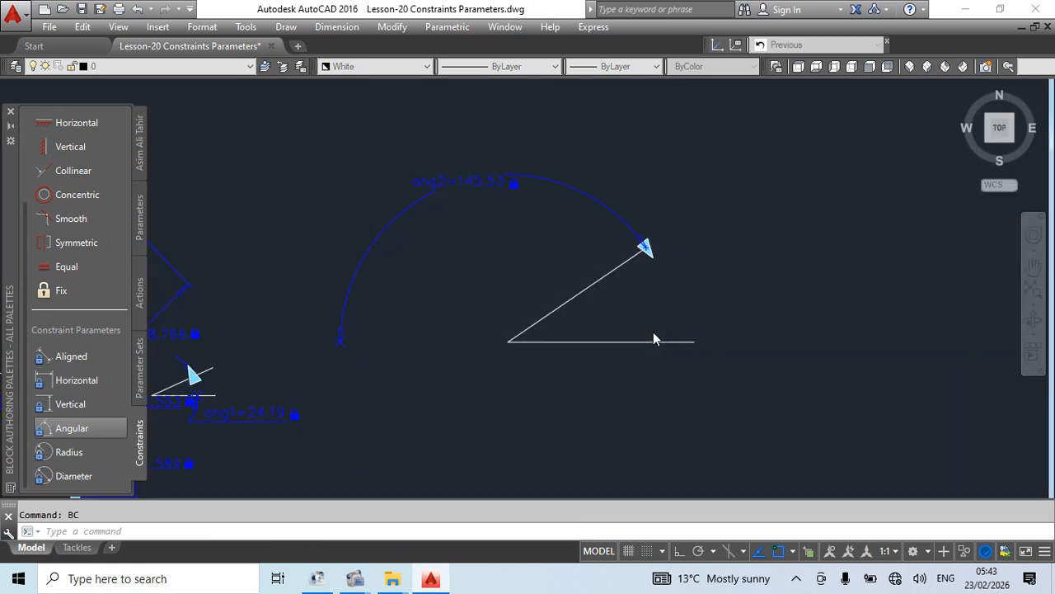
{"action": "key", "text": "Return"}
- Set the new angular parameter to 160 degrees with its grip on the sloped line of the block reference
{"action": "middle_click_drag", "start_coordinate": [798, 257], "coordinate": [457, 391]}
{"action": "left_click", "coordinate": [457, 391]}
{"action": "scroll", "coordinate": [508, 325], "scroll_direction": "up", "scroll_amount": 4}
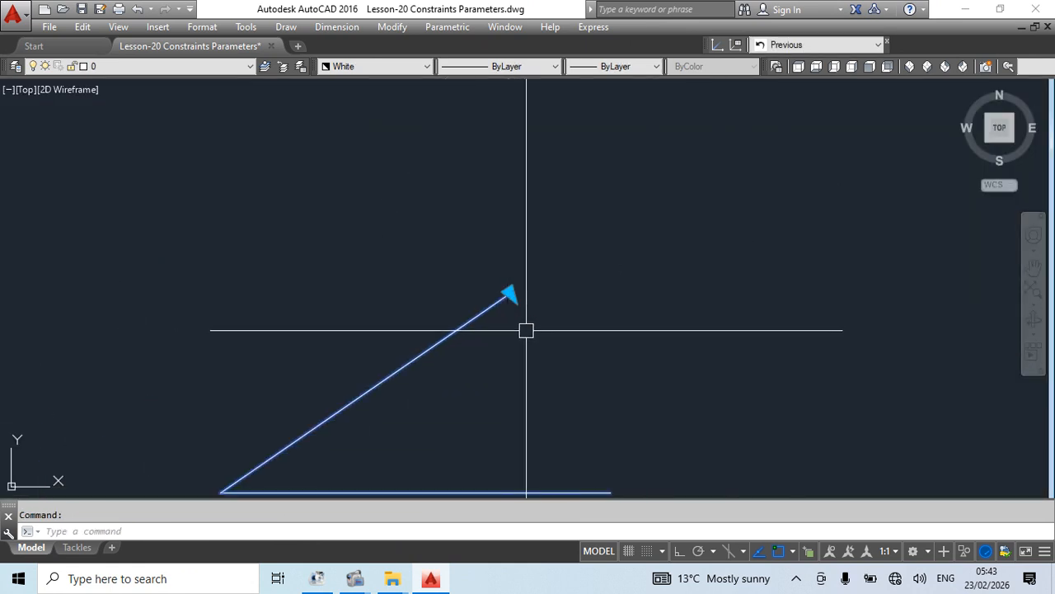
{"action": "left_click", "coordinate": [512, 295]}
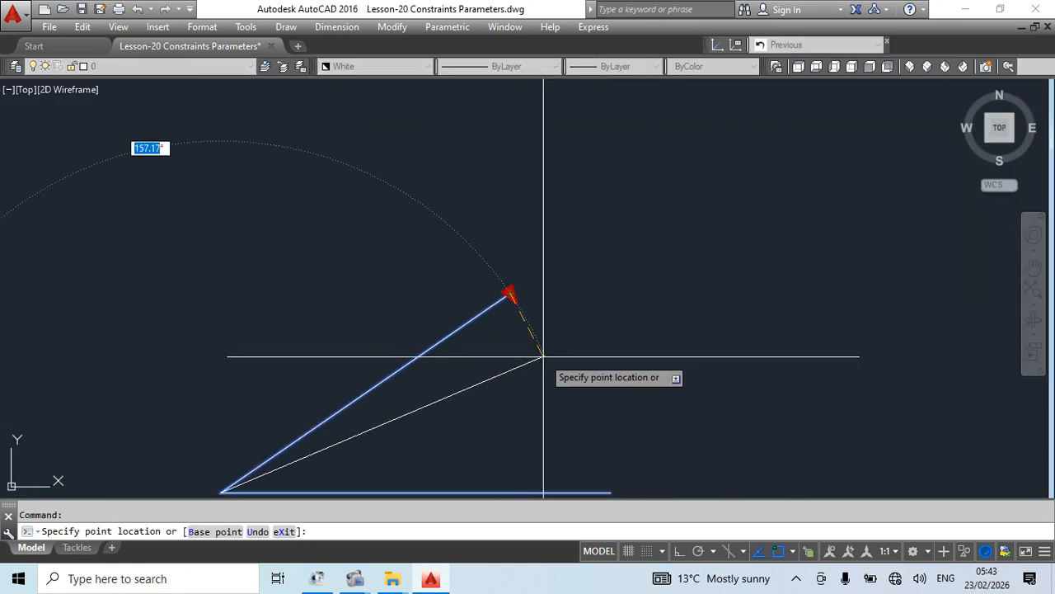
{"action": "type", "text": "160"}
{"action": "key", "text": "Return"}
{"action": "scroll", "coordinate": [536, 338], "scroll_direction": "down", "scroll_amount": 2}
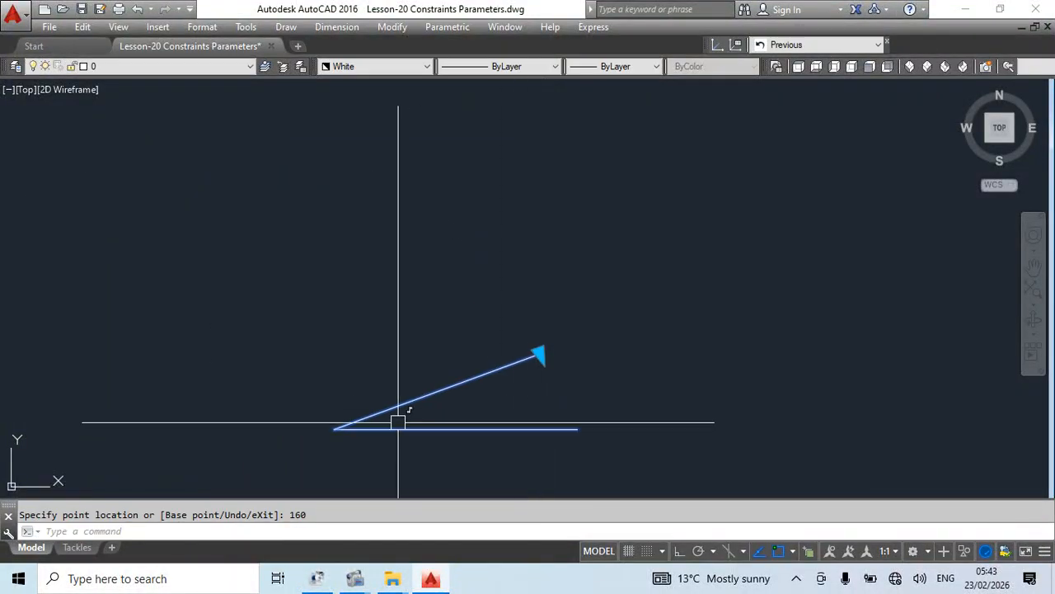
- Set the same angular parameter of the block reference to 145 degrees
{"action": "left_click", "coordinate": [538, 357]}
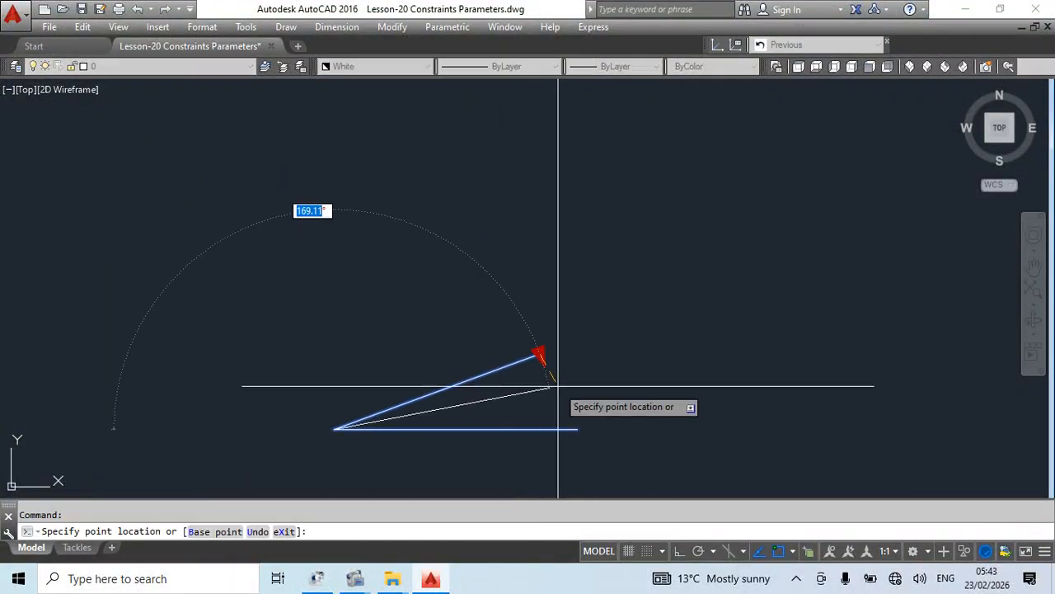
{"action": "type", "text": "145"}
{"action": "key", "text": "Return"}
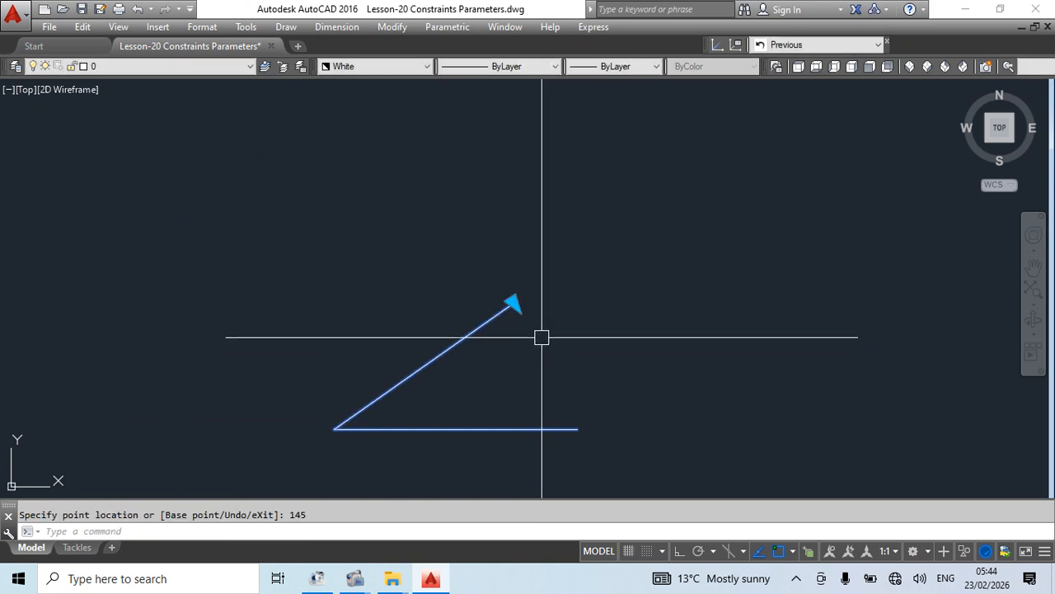
- Reopen the block dgfsdfsdfds for editing and delete the angular parameter on the larger pair of lines
{"action": "scroll", "coordinate": [552, 325], "scroll_direction": "down", "scroll_amount": 4}
{"action": "double_click", "coordinate": [516, 319]}
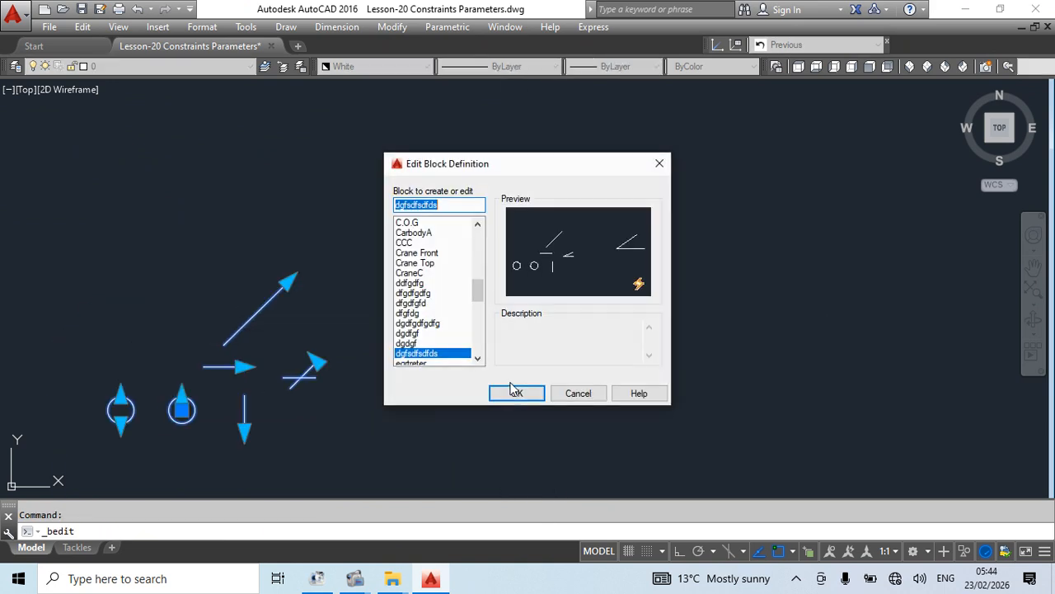
{"action": "left_click", "coordinate": [512, 391]}
{"action": "left_click", "coordinate": [845, 205]}
{"action": "key", "text": "Delete"}
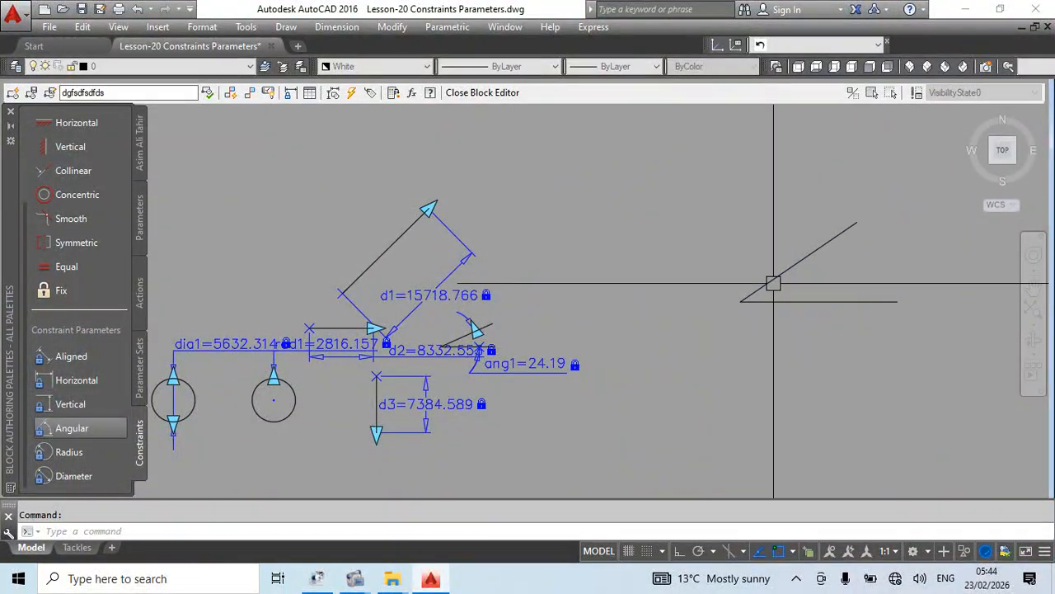
- Add an Angular constraint parameter from the horizontal line to the sloped line of the larger pair of lines
{"action": "mouse_move", "coordinate": [776, 293]}
{"action": "middle_mouse_down"}
{"action": "mouse_move", "coordinate": [645, 300]}
{"action": "mouse_move", "coordinate": [597, 383]}
{"action": "mouse_move", "coordinate": [596, 419]}
{"action": "middle_mouse_up"}
{"action": "left_click", "coordinate": [80, 429]}
{"action": "scroll", "coordinate": [571, 355], "scroll_direction": "up", "scroll_amount": 4}
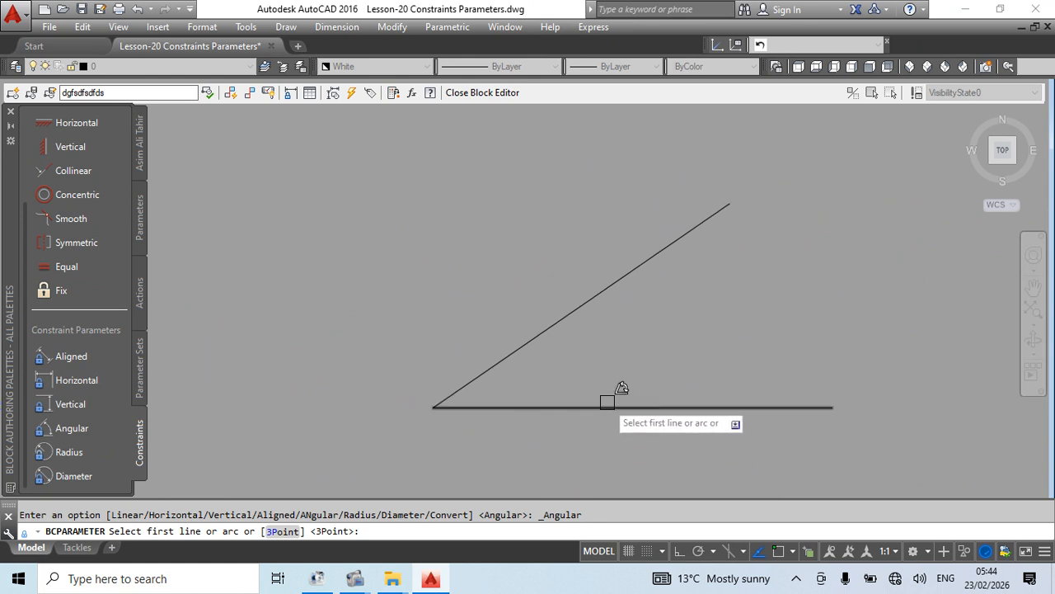
{"action": "left_click", "coordinate": [606, 406]}
{"action": "left_click", "coordinate": [640, 275]}
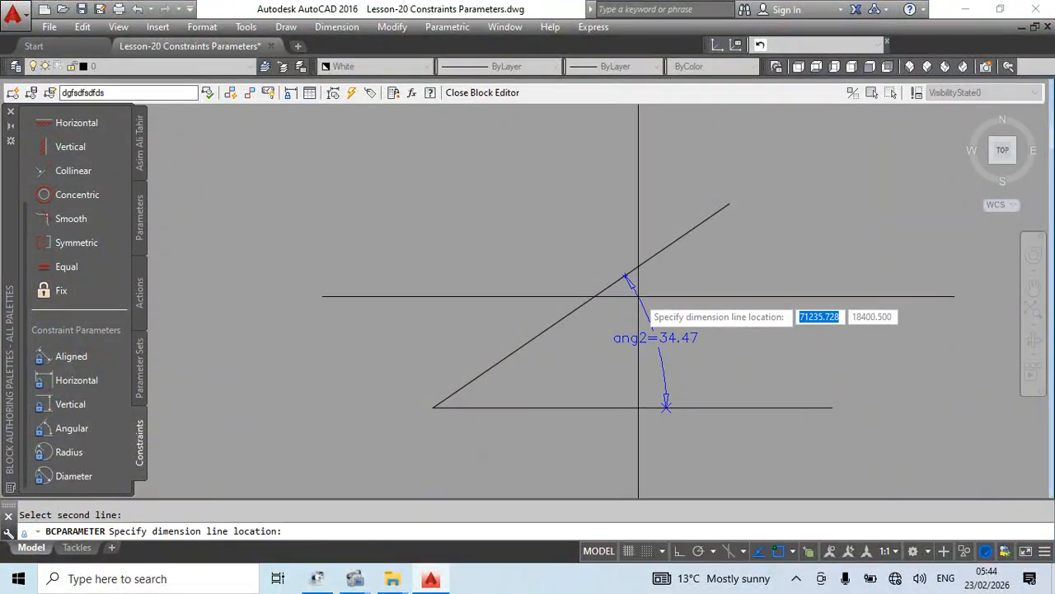
{"action": "left_click", "coordinate": [726, 312]}
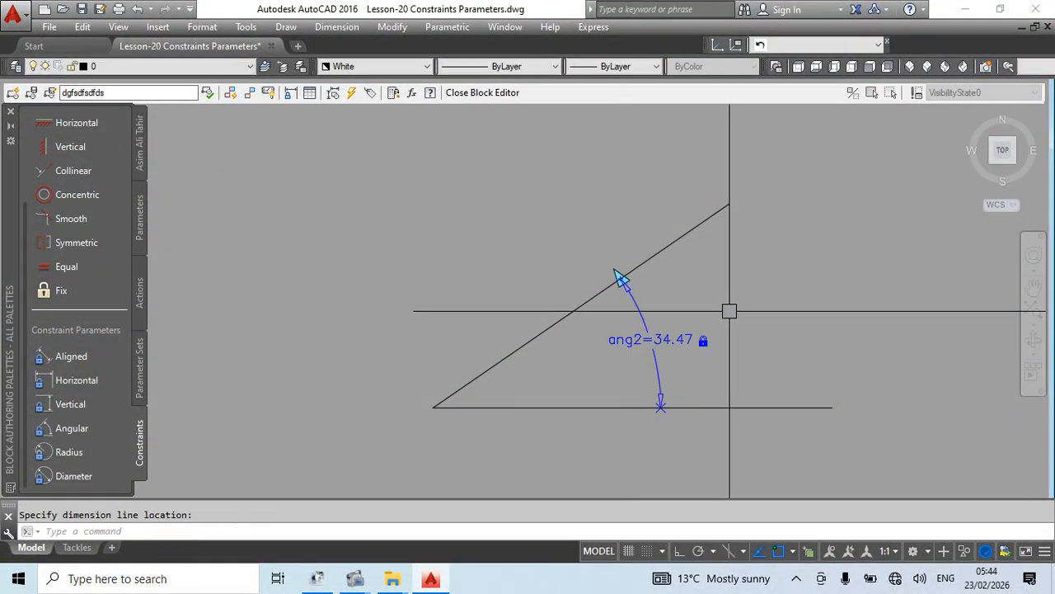
- Close the block definition, saving the changes despite it not being fully constrained
{"action": "scroll", "coordinate": [664, 289], "scroll_direction": "down", "scroll_amount": 4}
{"action": "middle_click_drag", "start_coordinate": [705, 347], "coordinate": [629, 385]}
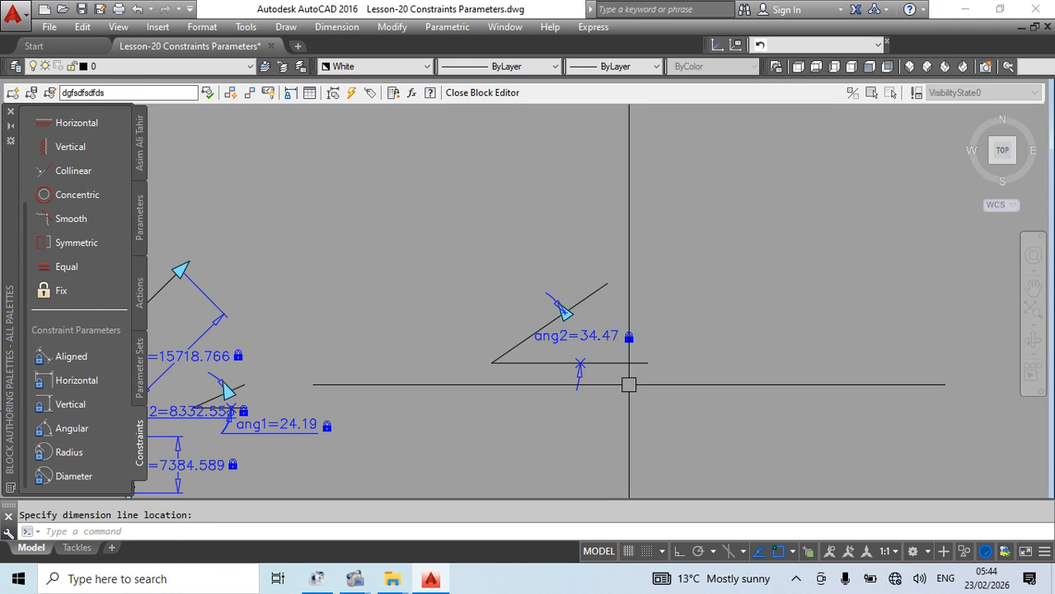
{"action": "middle_click_drag", "start_coordinate": [548, 417], "coordinate": [546, 420]}
{"action": "middle_click_drag", "start_coordinate": [402, 405], "coordinate": [502, 374]}
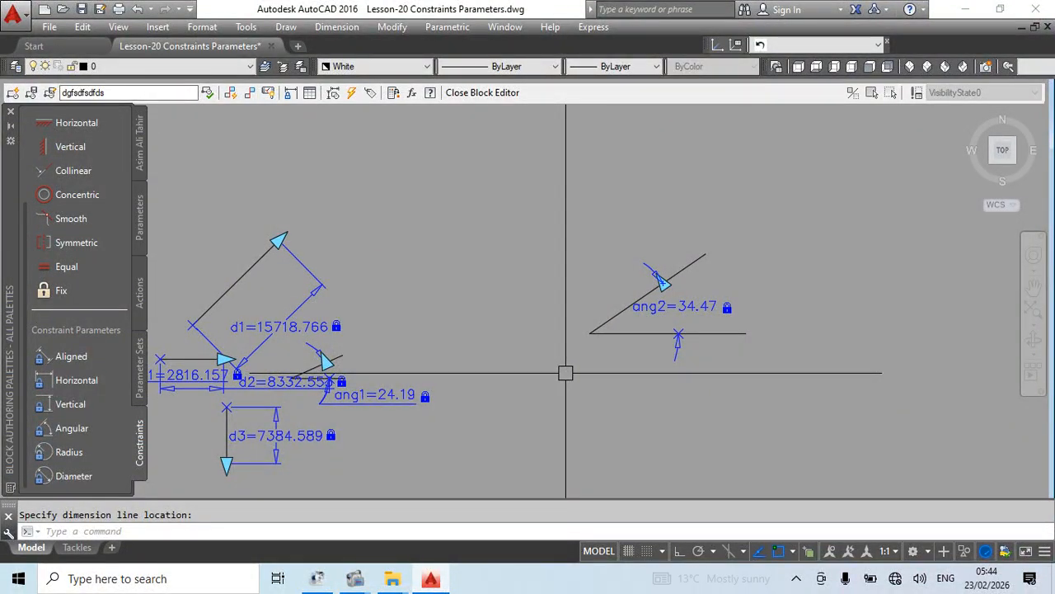
{"action": "scroll", "coordinate": [578, 378], "scroll_direction": "up", "scroll_amount": 2}
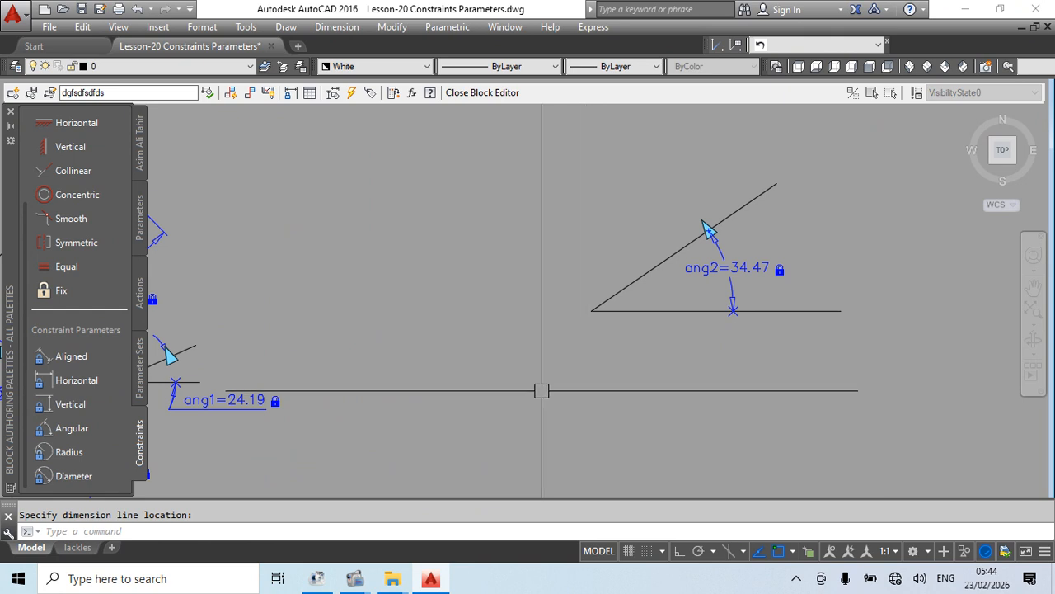
{"action": "scroll", "coordinate": [539, 380], "scroll_direction": "down", "scroll_amount": 3}
{"action": "scroll", "coordinate": [617, 335], "scroll_direction": "up", "scroll_amount": 3}
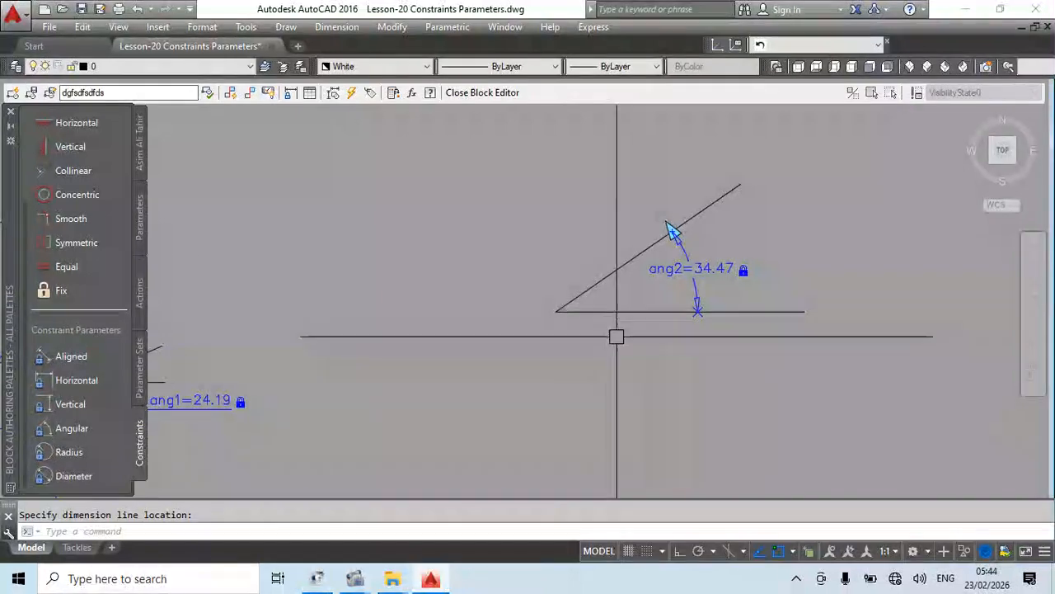
{"action": "middle_click_drag", "start_coordinate": [617, 335], "coordinate": [701, 364]}
{"action": "type", "text": "bc"}
{"action": "key", "text": "Return"}
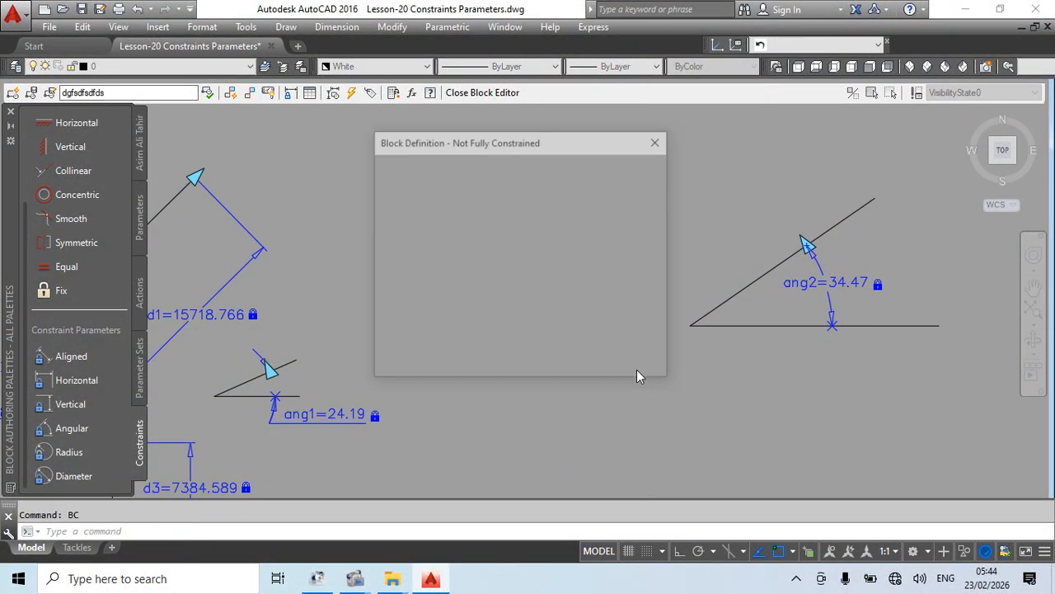
{"action": "key", "text": "Return"}
- Set the angular parameter of the larger pair of lines to 45 degrees with its grip on the block reference
{"action": "left_click", "coordinate": [520, 309]}
{"action": "scroll", "coordinate": [516, 315], "scroll_direction": "up", "scroll_amount": 4}
{"action": "left_click", "coordinate": [503, 328]}
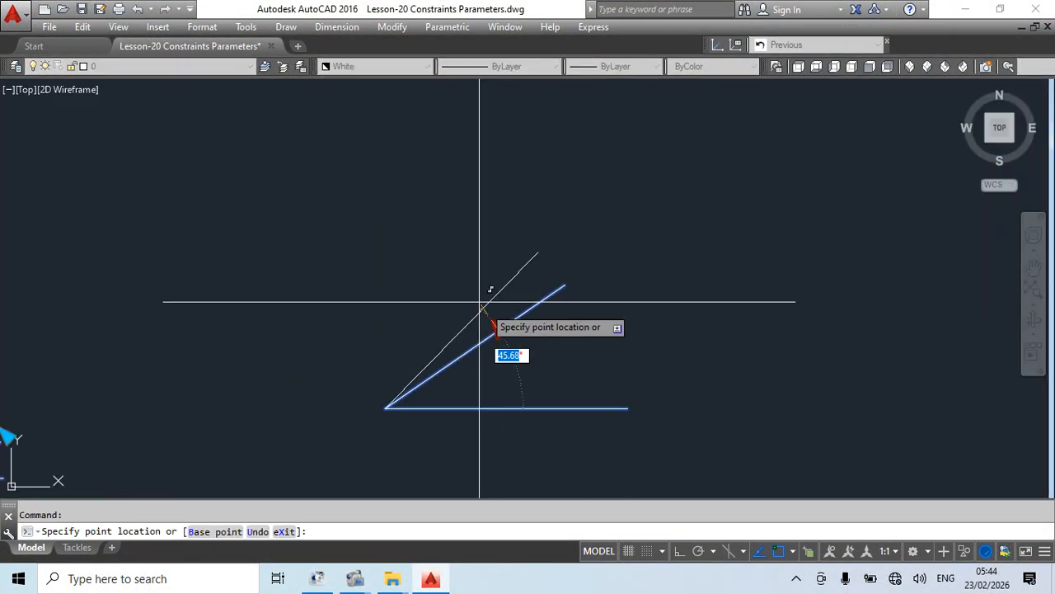
{"action": "key", "text": "Return"}
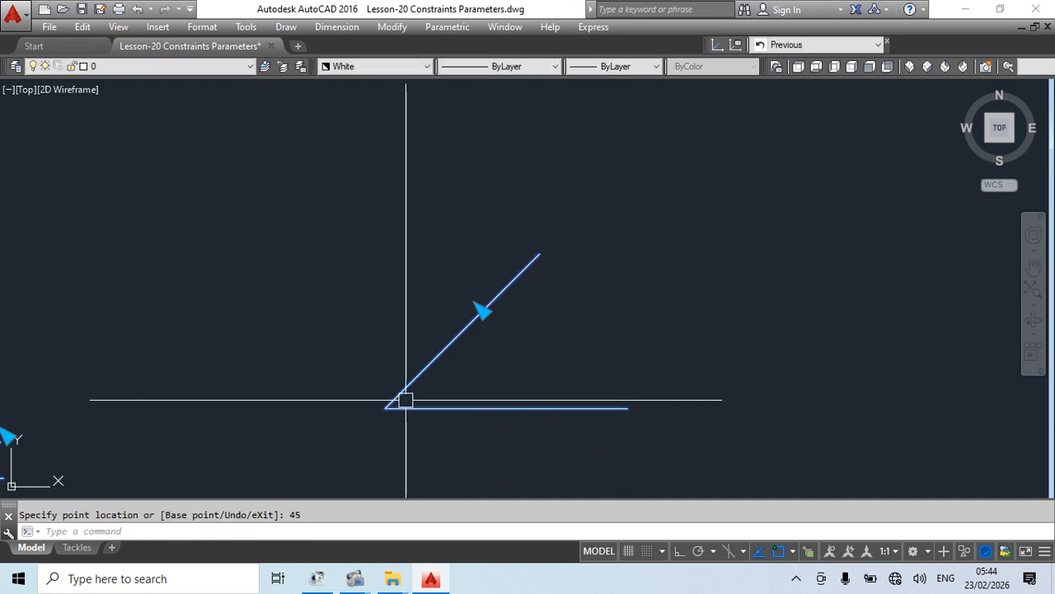
- Set the same angular parameter of the larger pair to 90 degrees and deselect the block reference
{"action": "left_click", "coordinate": [482, 312]}
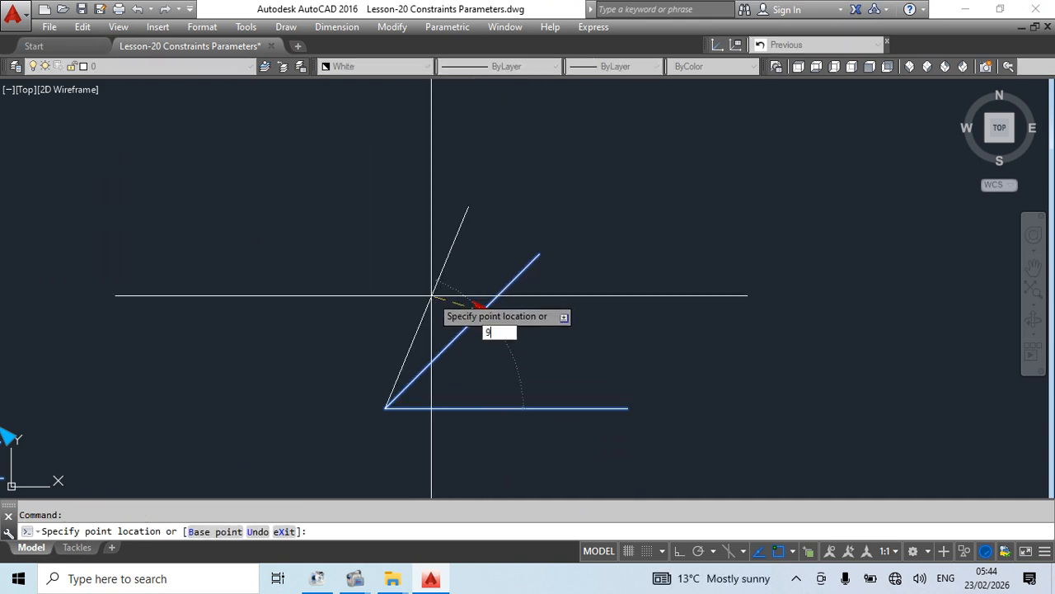
{"action": "left_click", "coordinate": [385, 272]}
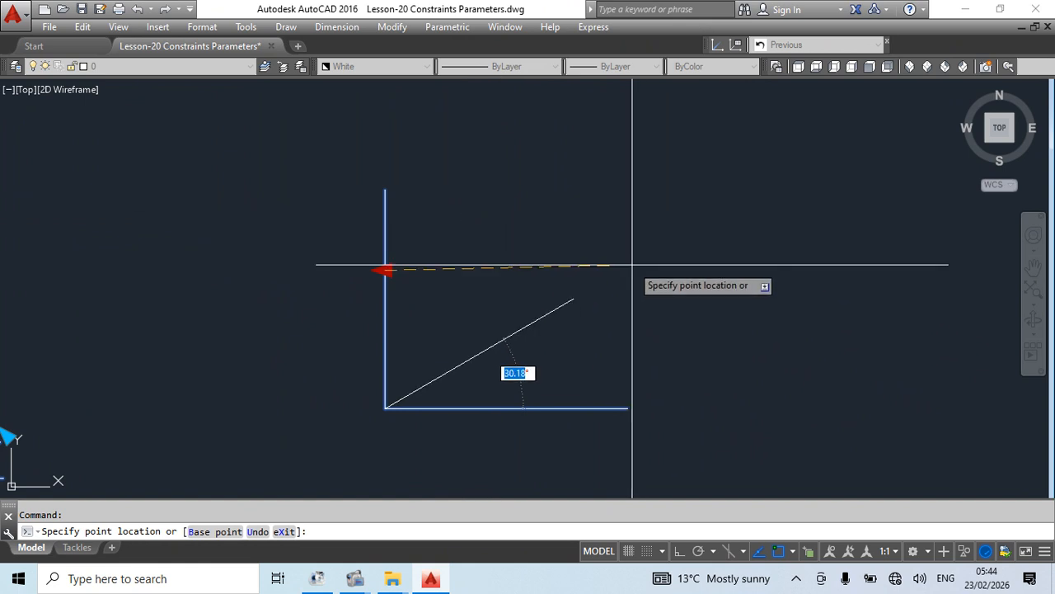
{"action": "key", "text": "Escape"}
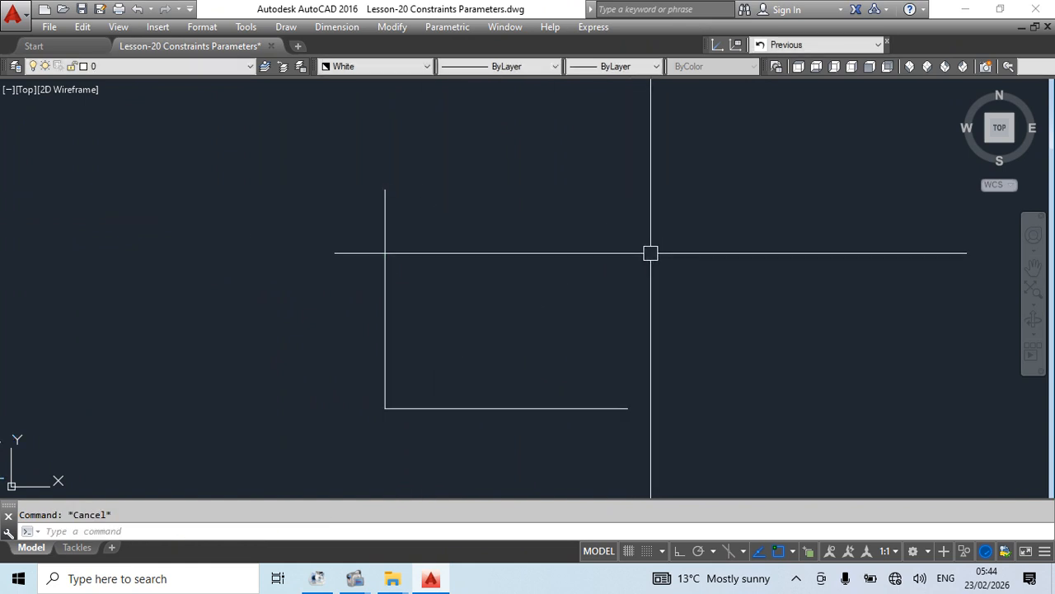
- Draw a long, steeply sloped reference line beside the block reference
{"action": "scroll", "coordinate": [801, 367], "scroll_direction": "down", "scroll_amount": 2}
{"action": "middle_click_drag", "start_coordinate": [801, 367], "coordinate": [535, 373]}
{"action": "type", "text": "l"}
{"action": "key", "text": "Return"}
{"action": "left_click", "coordinate": [516, 412]}
{"action": "left_click", "coordinate": [691, 150]}
{"action": "key", "text": "Escape"}
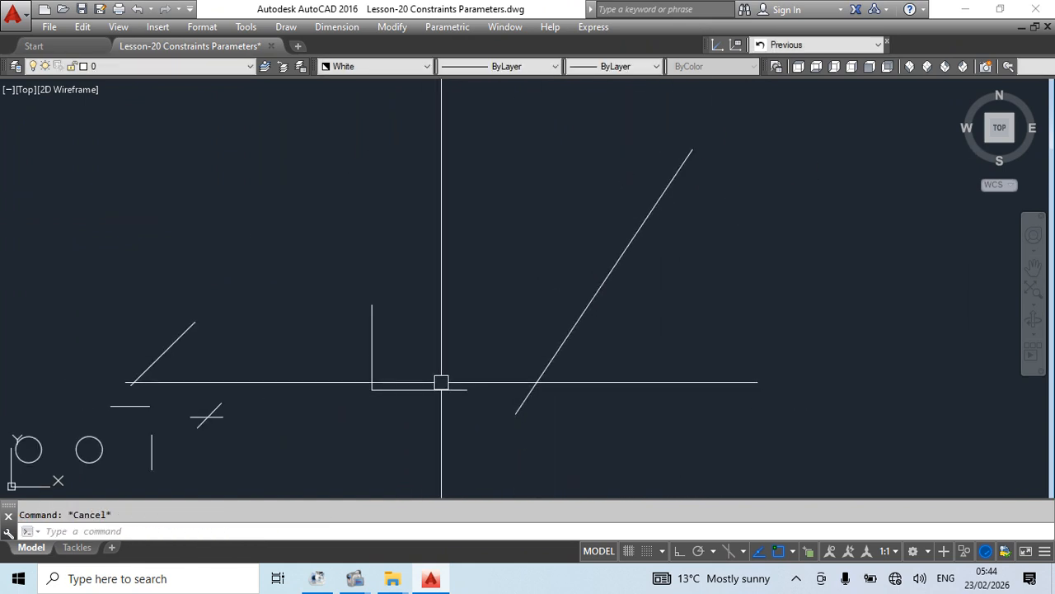
- Move the block reference by the larger pair's corner so that this pair lies beyond the sloped reference line
{"action": "type", "text": "m"}
{"action": "key", "text": "Return"}
{"action": "left_click", "coordinate": [372, 389]}
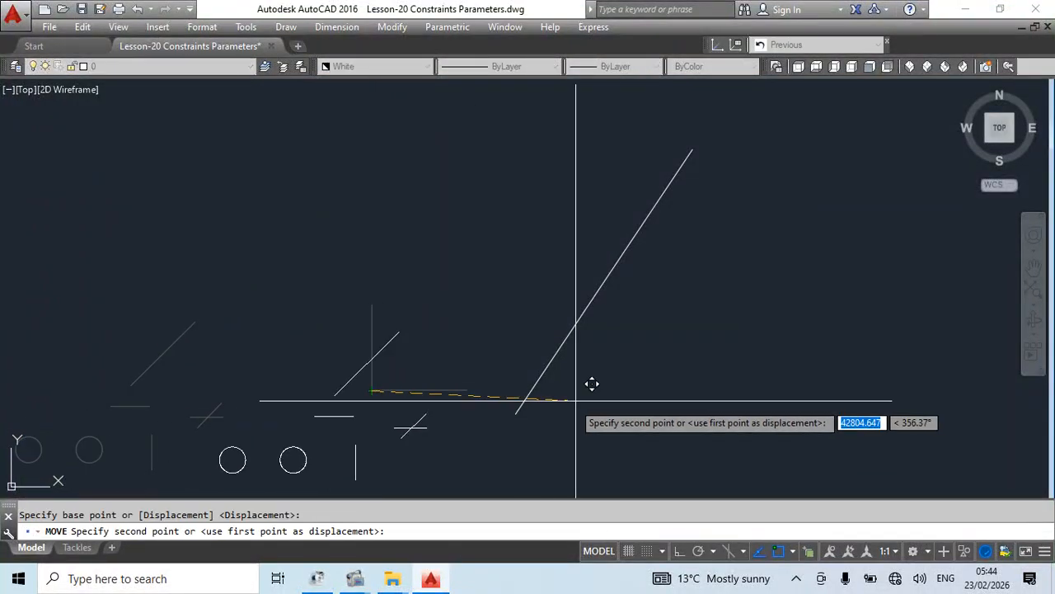
{"action": "key", "text": "Escape"}
{"action": "scroll", "coordinate": [651, 396], "scroll_direction": "up", "scroll_amount": 2}
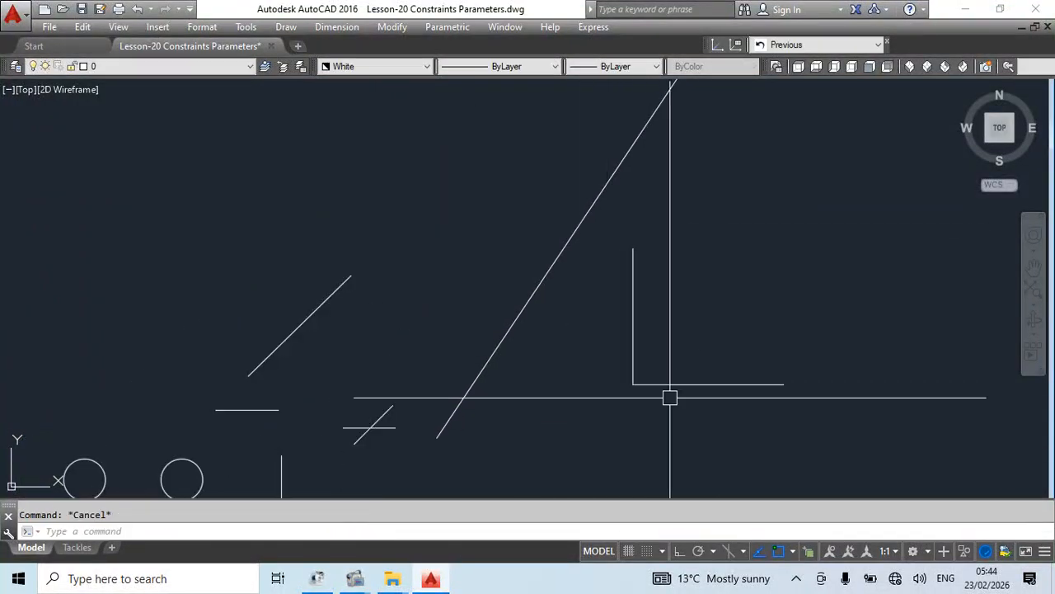
- Move the block reference by the larger pair's corner onto the sloped reference line
{"action": "left_click", "coordinate": [669, 398]}
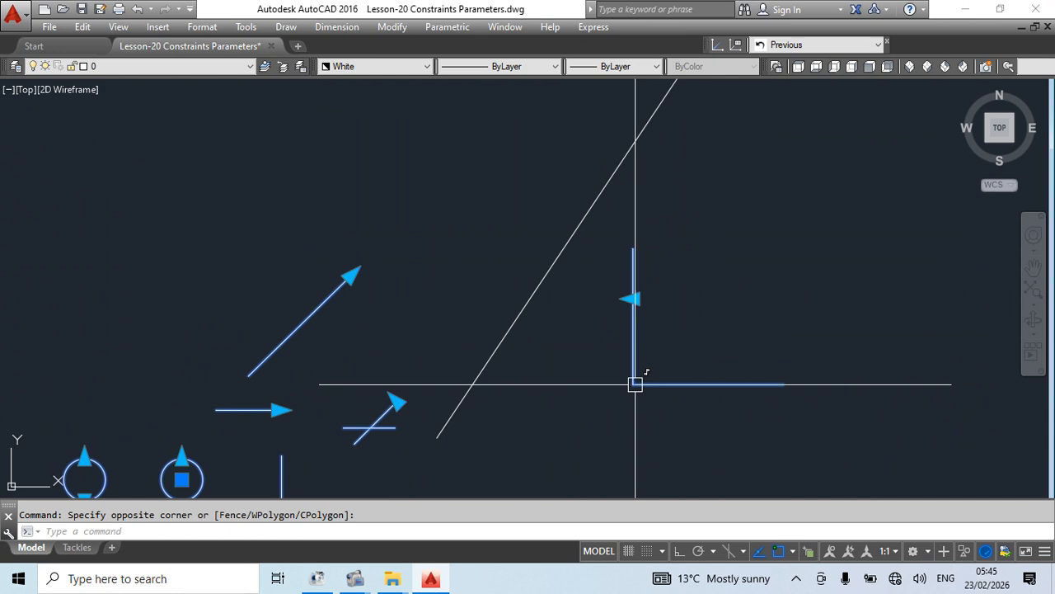
{"action": "scroll", "coordinate": [634, 384], "scroll_direction": "down", "scroll_amount": 2}
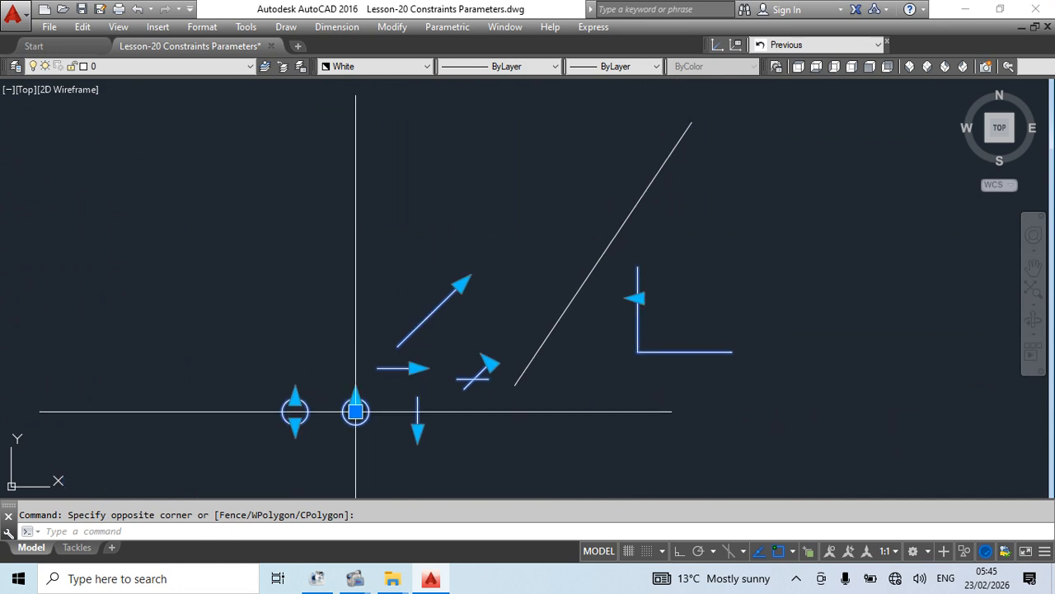
{"action": "scroll", "coordinate": [609, 320], "scroll_direction": "up", "scroll_amount": 3}
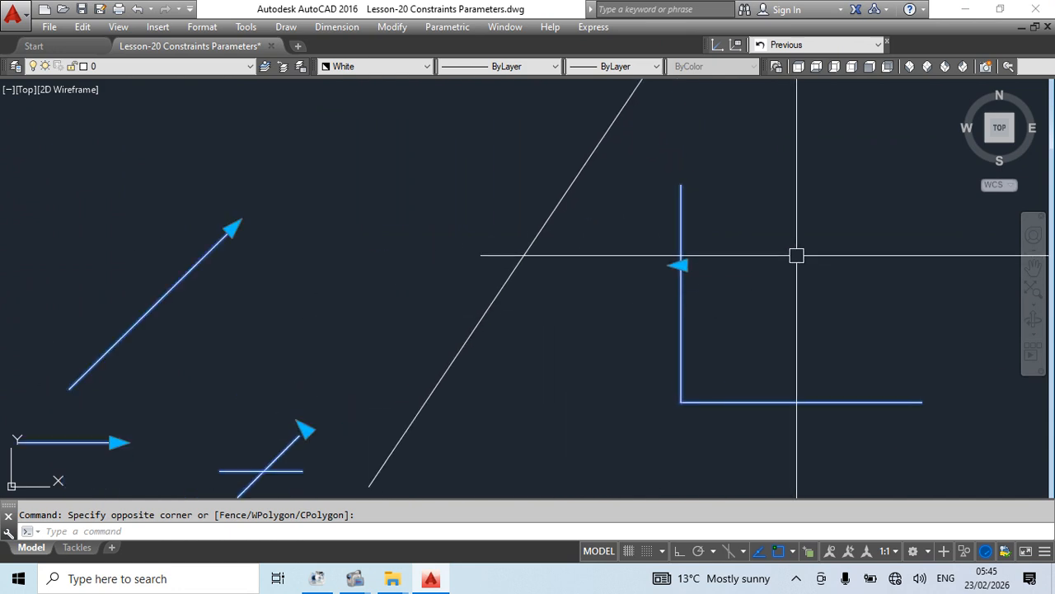
{"action": "key", "text": "Escape"}
{"action": "left_click", "coordinate": [682, 400]}
{"action": "type", "text": "m"}
{"action": "key", "text": "Return"}
{"action": "left_click", "coordinate": [681, 402]}
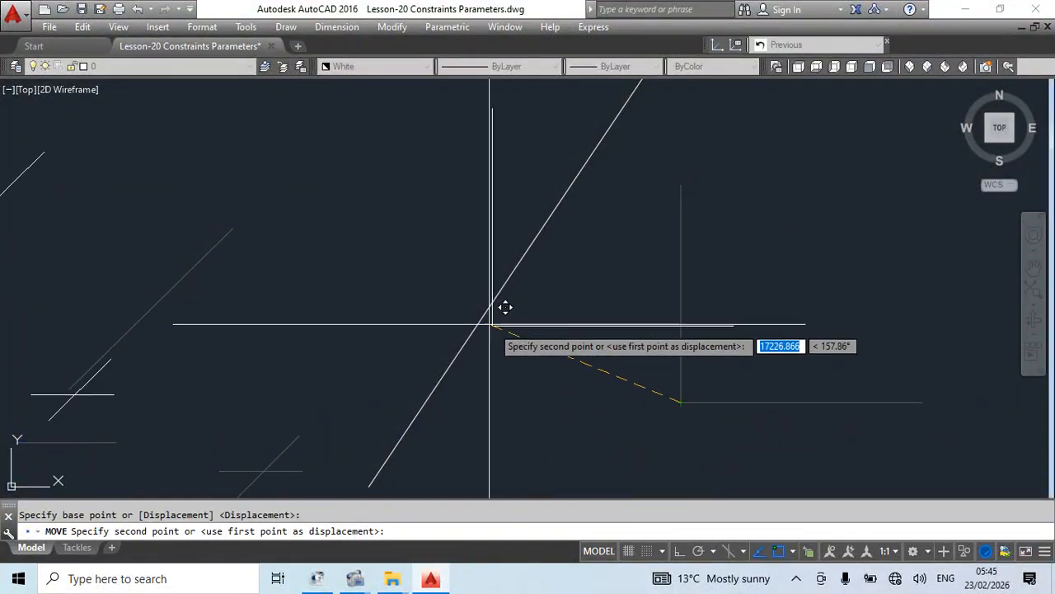
{"action": "left_click", "coordinate": [483, 318]}
- Rotate the larger pair's upright line onto the sloped reference line with its angular grip
{"action": "middle_click_drag", "start_coordinate": [594, 301], "coordinate": [555, 457]}
{"action": "left_click", "coordinate": [448, 282]}
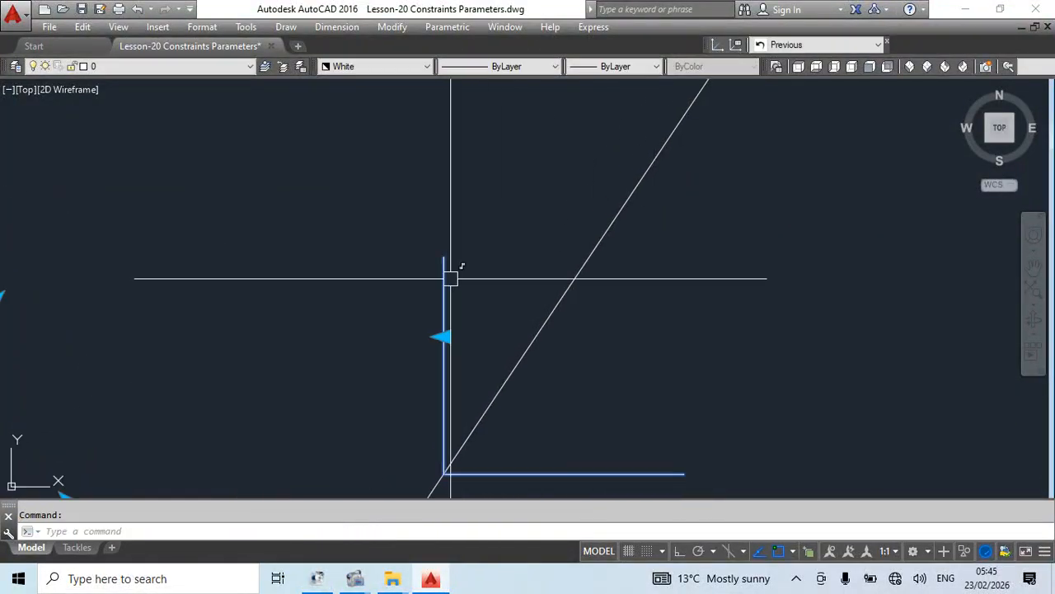
{"action": "left_click", "coordinate": [443, 336]}
{"action": "left_click", "coordinate": [517, 364]}
- Move the block reference a short distance horizontally off the sloped reference line
{"action": "middle_click_drag", "start_coordinate": [627, 434], "coordinate": [584, 359]}
{"action": "left_click", "coordinate": [581, 358]}
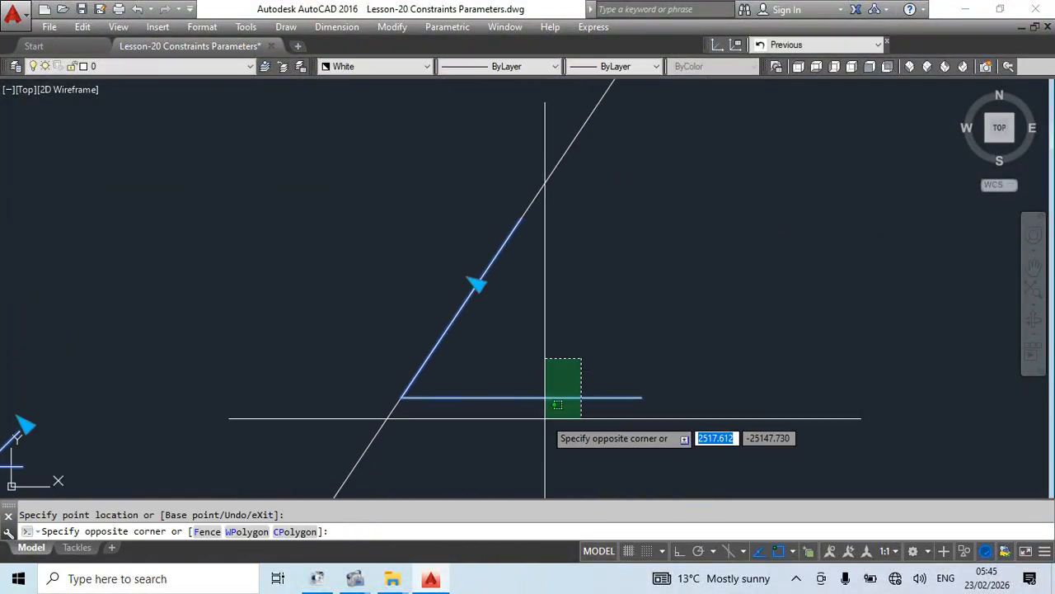
{"action": "left_click", "coordinate": [545, 418]}
{"action": "type", "text": "m"}
{"action": "key", "text": "Return"}
{"action": "left_click", "coordinate": [507, 356]}
{"action": "left_click", "coordinate": [588, 356]}
- Add an angular dimension between the sloped and horizontal lines of the larger pair, outside the block
{"action": "scroll", "coordinate": [693, 290], "scroll_direction": "down", "scroll_amount": 5}
{"action": "scroll", "coordinate": [623, 303], "scroll_direction": "up", "scroll_amount": 5}
{"action": "middle_click_drag", "start_coordinate": [759, 373], "coordinate": [461, 364]}
{"action": "type", "text": "da"}
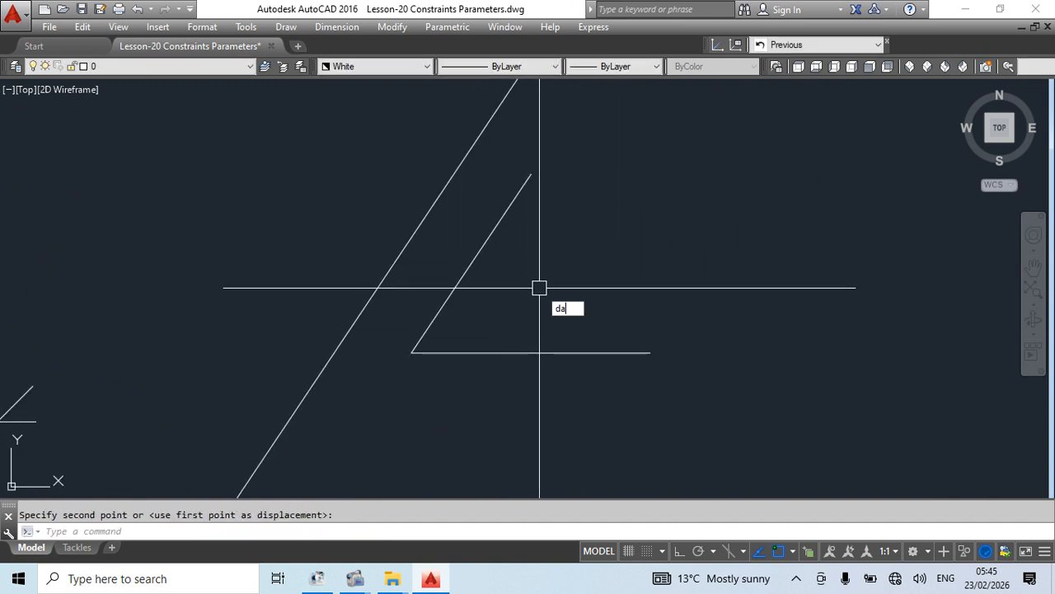
{"action": "type", "text": "l"}
{"action": "key", "text": "Return"}
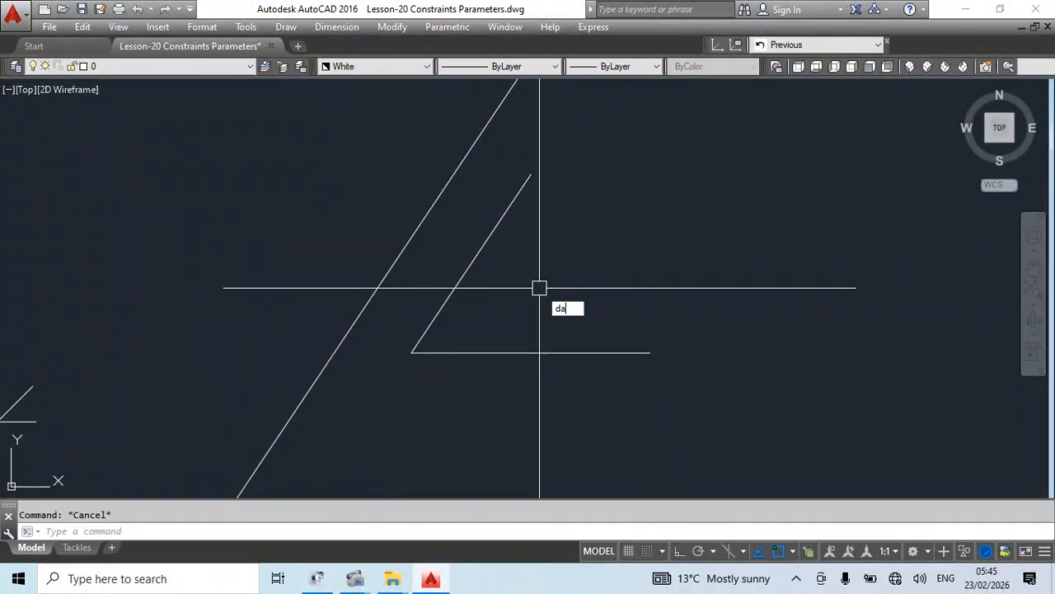
{"action": "type", "text": "n"}
{"action": "key", "text": "Return"}
{"action": "left_click", "coordinate": [476, 258]}
{"action": "left_click", "coordinate": [536, 352]}
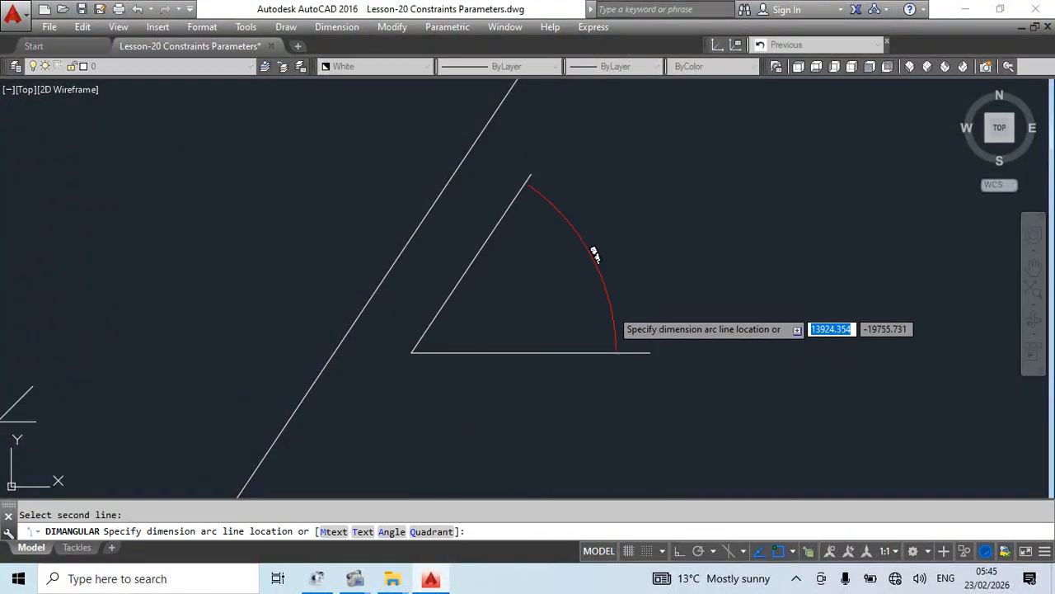
{"action": "left_click", "coordinate": [614, 320]}
{"action": "scroll", "coordinate": [615, 322], "scroll_direction": "up", "scroll_amount": 3}
{"action": "scroll", "coordinate": [544, 337], "scroll_direction": "down", "scroll_amount": 3}
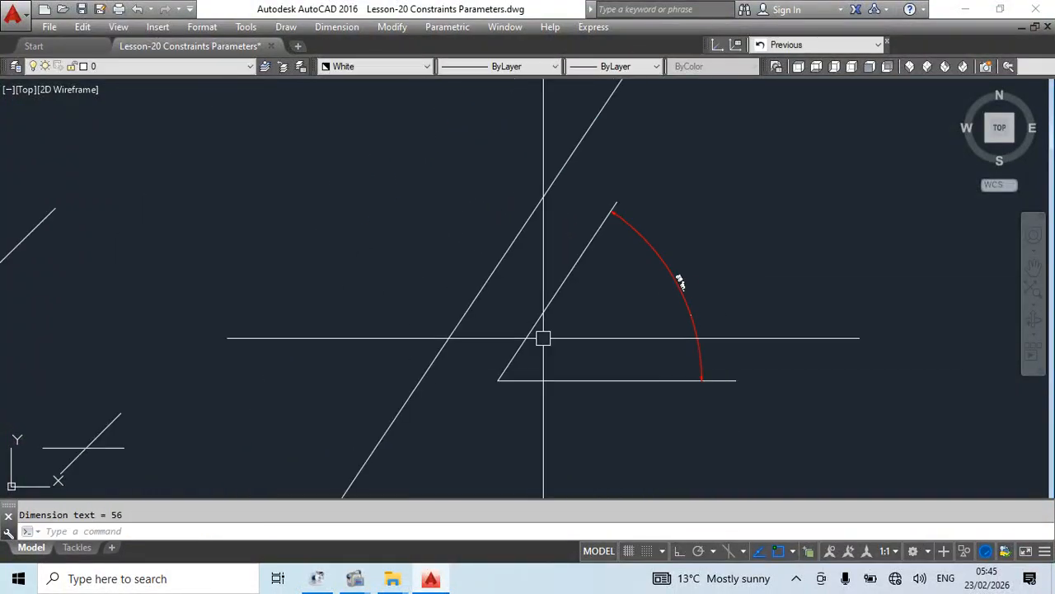
- Swing the larger pair's sloped line to nearly vertical with its angular grip, and return it to the dimensioned angle
{"action": "left_click", "coordinate": [573, 268]}
{"action": "scroll", "coordinate": [671, 255], "scroll_direction": "up", "scroll_amount": 4}
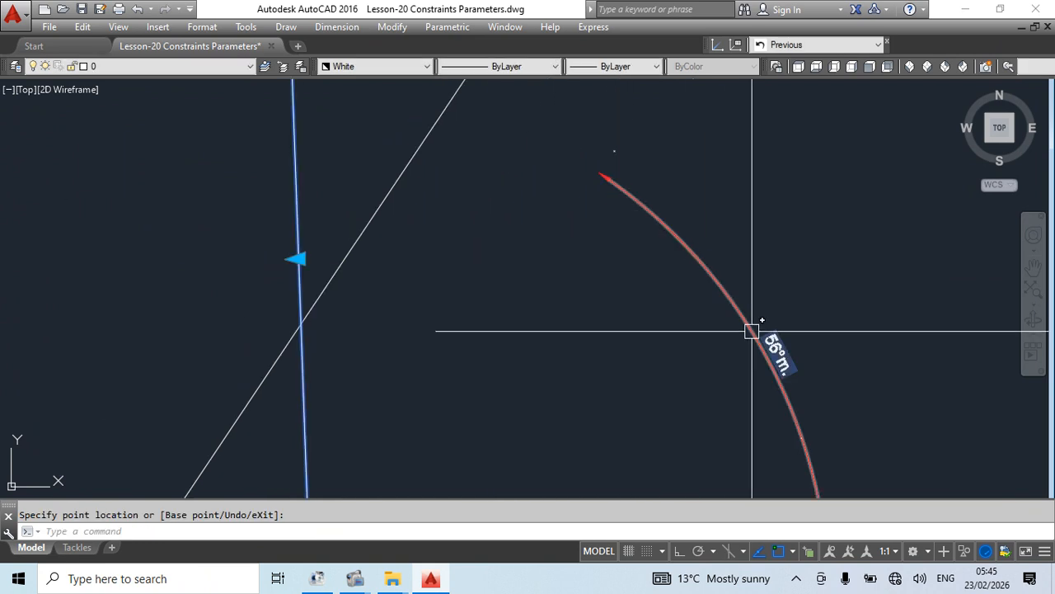
{"action": "scroll", "coordinate": [322, 235], "scroll_direction": "down", "scroll_amount": 2}
{"action": "left_click", "coordinate": [516, 175]}
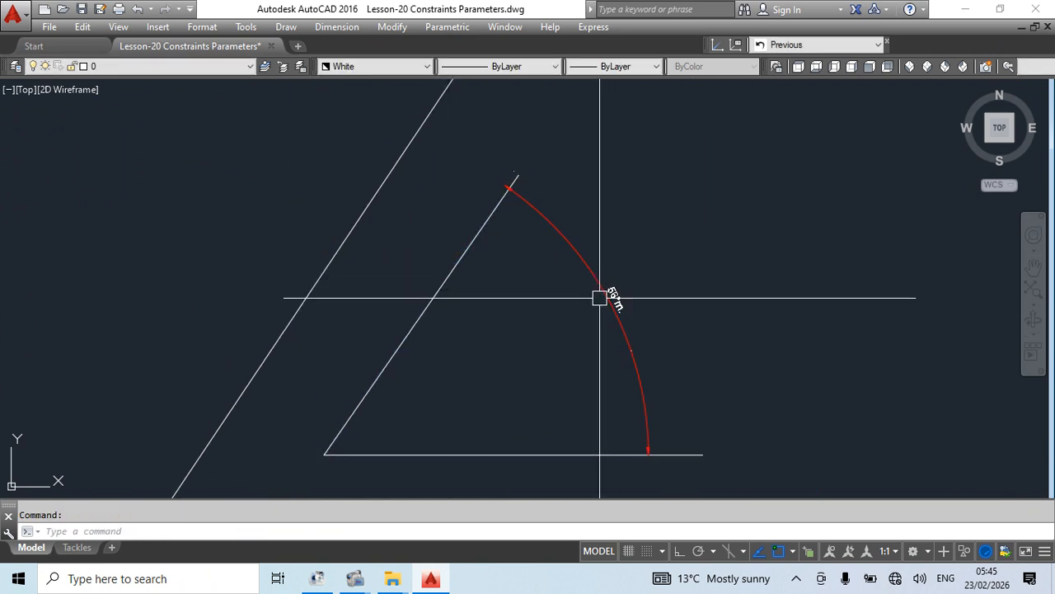
{"action": "key", "text": "Escape"}
- Erase the angular dimension placed on the larger pair of lines
{"action": "middle_click_drag", "start_coordinate": [600, 298], "coordinate": [549, 252]}
{"action": "left_click", "coordinate": [431, 196]}
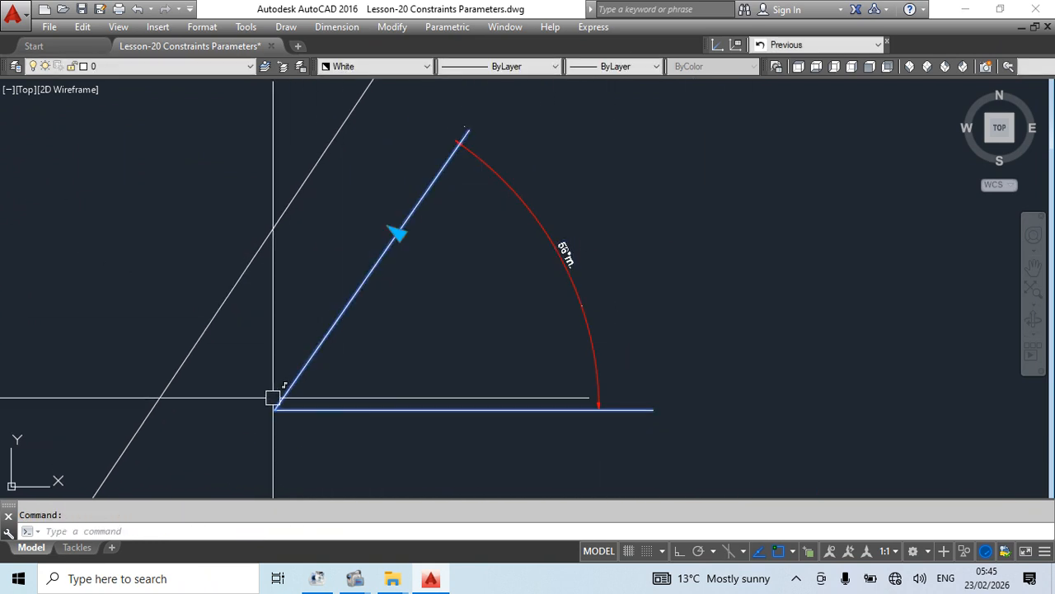
{"action": "left_click", "coordinate": [577, 234]}
{"action": "key", "text": "Delete"}
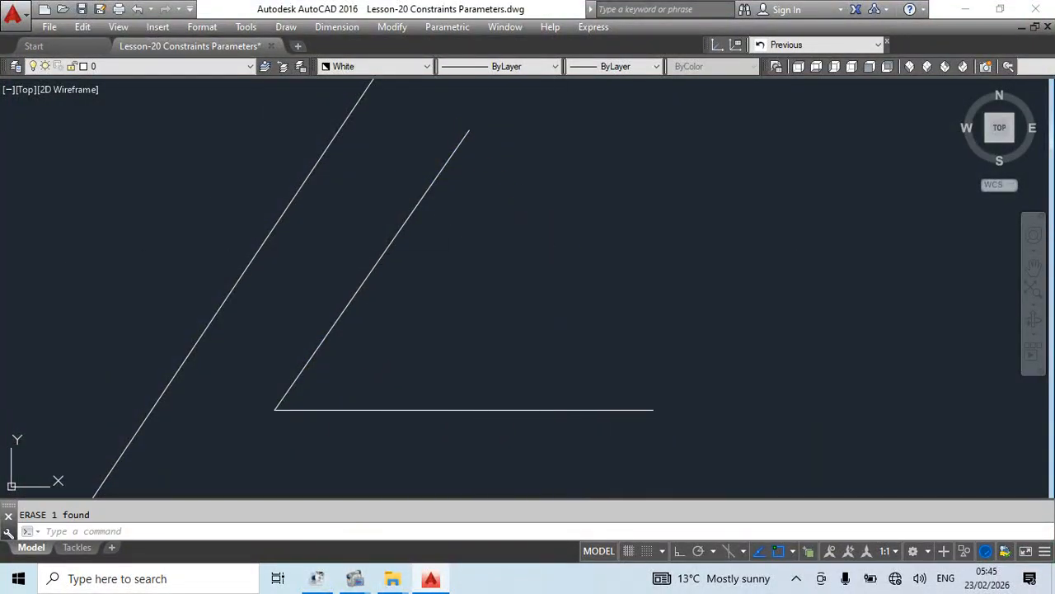
- Open the block dgfsdfsdfds for editing and add an angular dimension between the sloped and horizontal lines of the larger pair
{"action": "double_click", "coordinate": [404, 224]}
{"action": "left_click", "coordinate": [514, 393]}
{"action": "type", "text": "da"}
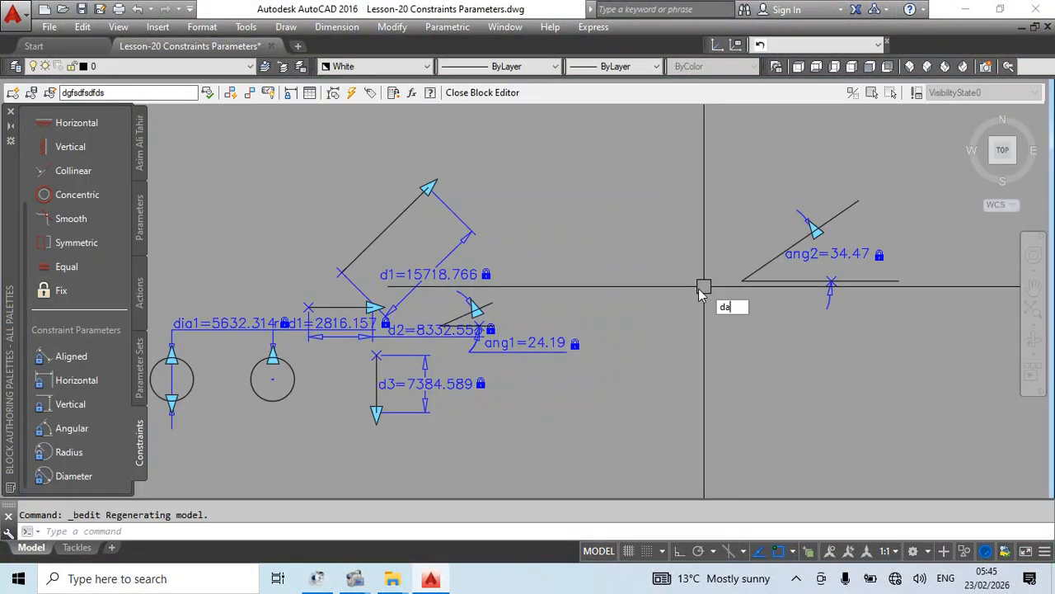
{"action": "type", "text": "n"}
{"action": "key", "text": "space"}
{"action": "left_click", "coordinate": [848, 211]}
{"action": "left_click", "coordinate": [876, 281]}
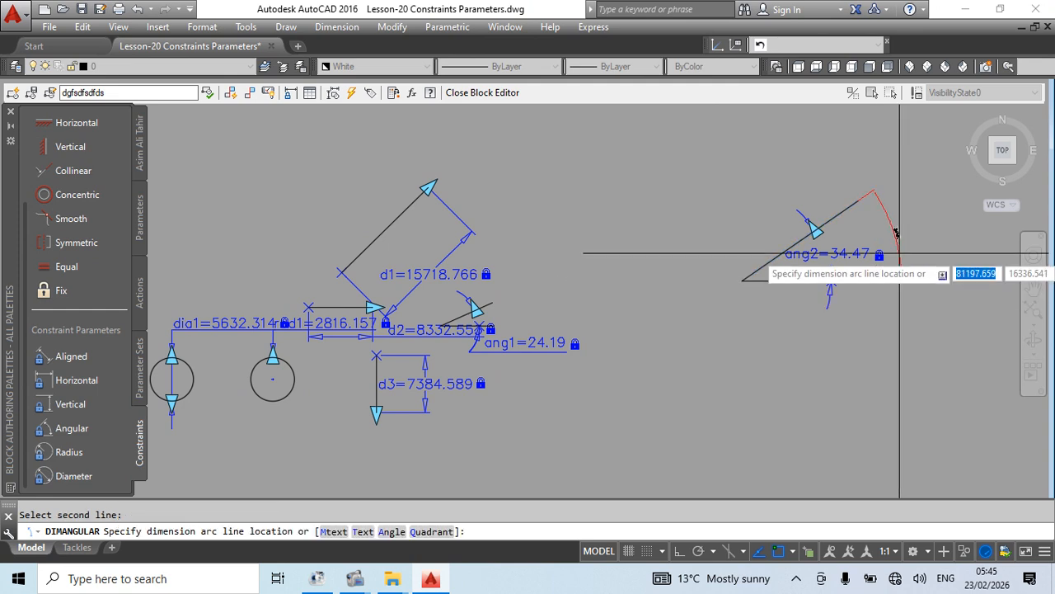
{"action": "left_click", "coordinate": [898, 252]}
{"action": "key", "text": "Escape"}
- Save the block with its new angular dimension and close the Block Editor
{"action": "scroll", "coordinate": [878, 227], "scroll_direction": "up", "scroll_amount": 6}
{"action": "middle_click_drag", "start_coordinate": [945, 286], "coordinate": [599, 274]}
{"action": "type", "text": "bc"}
{"action": "key", "text": "space"}
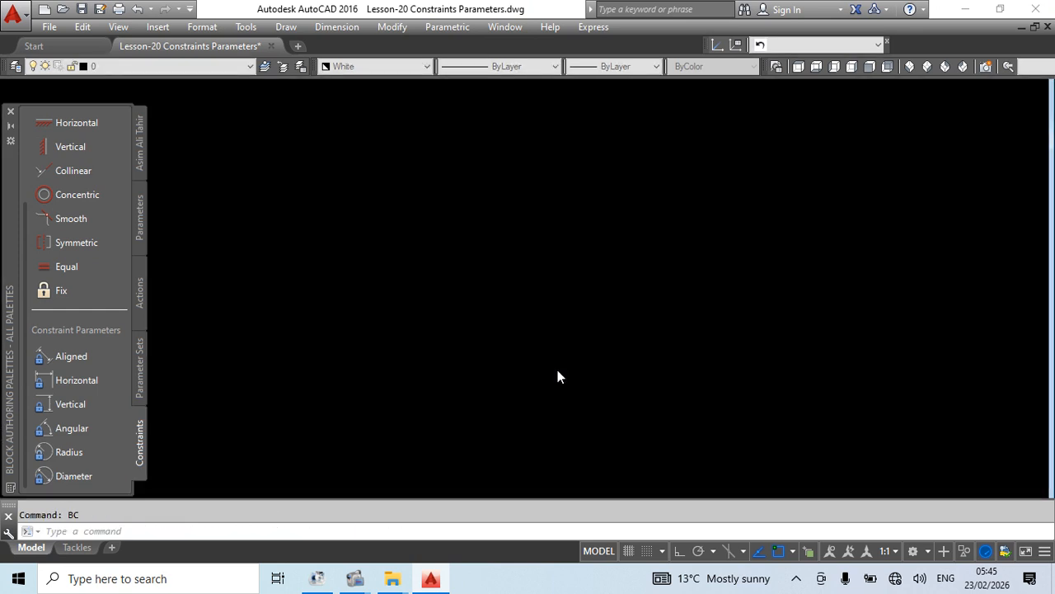
- Select the block reference and reset it to its default parameter values
{"action": "scroll", "coordinate": [665, 299], "scroll_direction": "down", "scroll_amount": 4}
{"action": "left_click", "coordinate": [653, 283]}
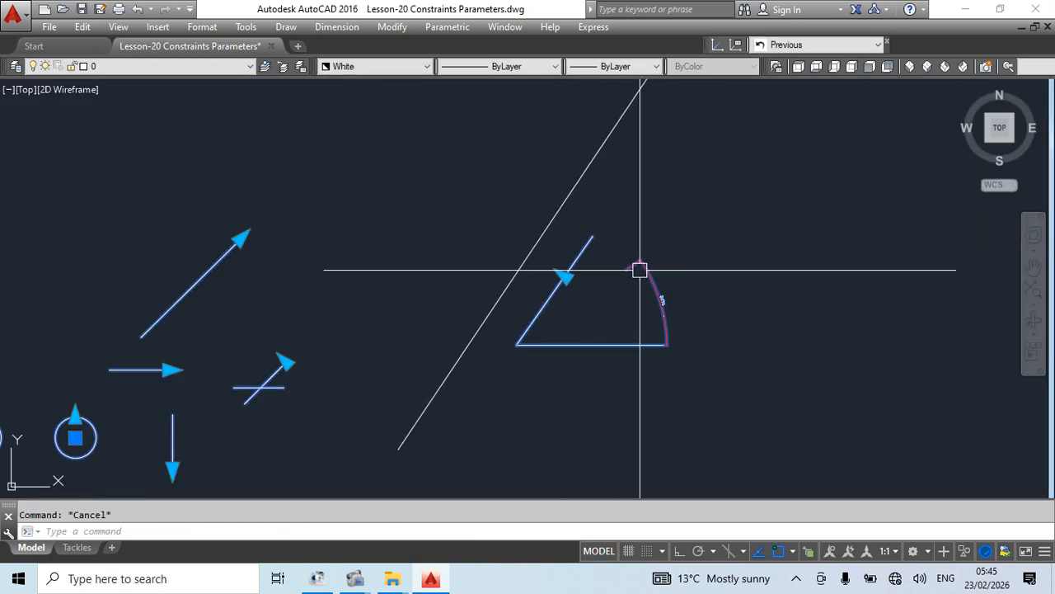
{"action": "right_click", "coordinate": [638, 270]}
{"action": "left_click", "coordinate": [664, 160]}
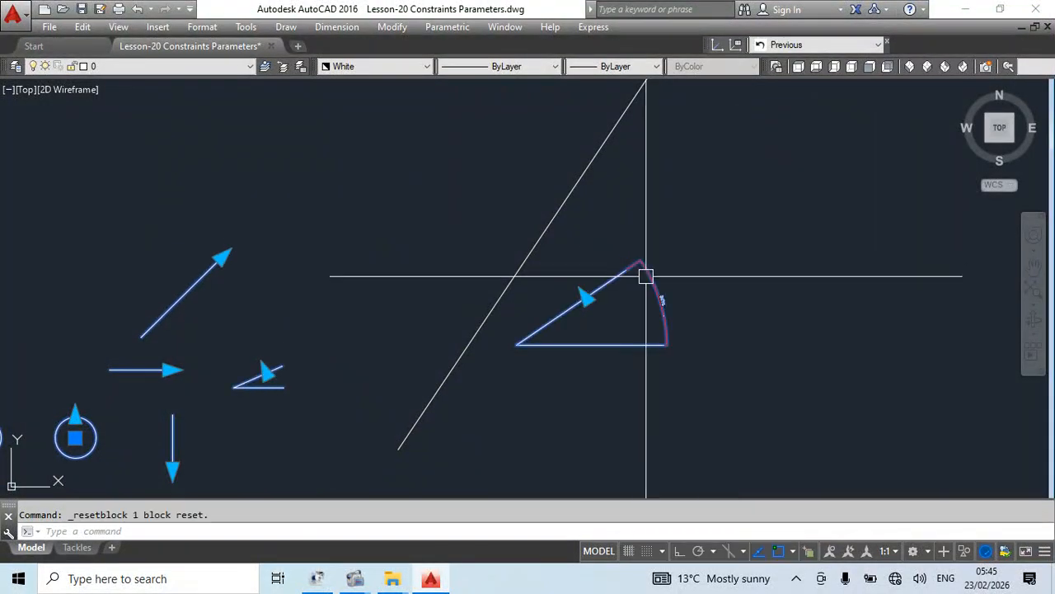
- Steepen the sloped line of the larger pair to about 57° with the block's angular parameter grip
{"action": "left_click", "coordinate": [585, 298]}
{"action": "left_click", "coordinate": [587, 306]}
{"action": "scroll", "coordinate": [660, 322], "scroll_direction": "up", "scroll_amount": 5}
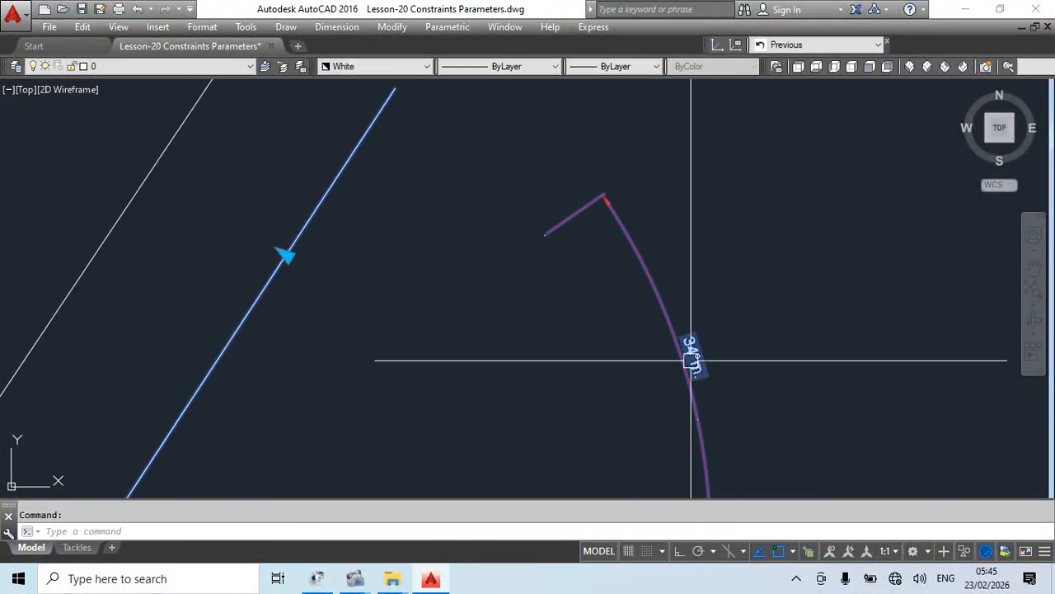
{"action": "key", "text": "Escape"}
{"action": "scroll", "coordinate": [617, 278], "scroll_direction": "down", "scroll_amount": 7}
{"action": "scroll", "coordinate": [627, 273], "scroll_direction": "up", "scroll_amount": 5}
{"action": "left_click", "coordinate": [667, 245]}
{"action": "left_click", "coordinate": [591, 293]}
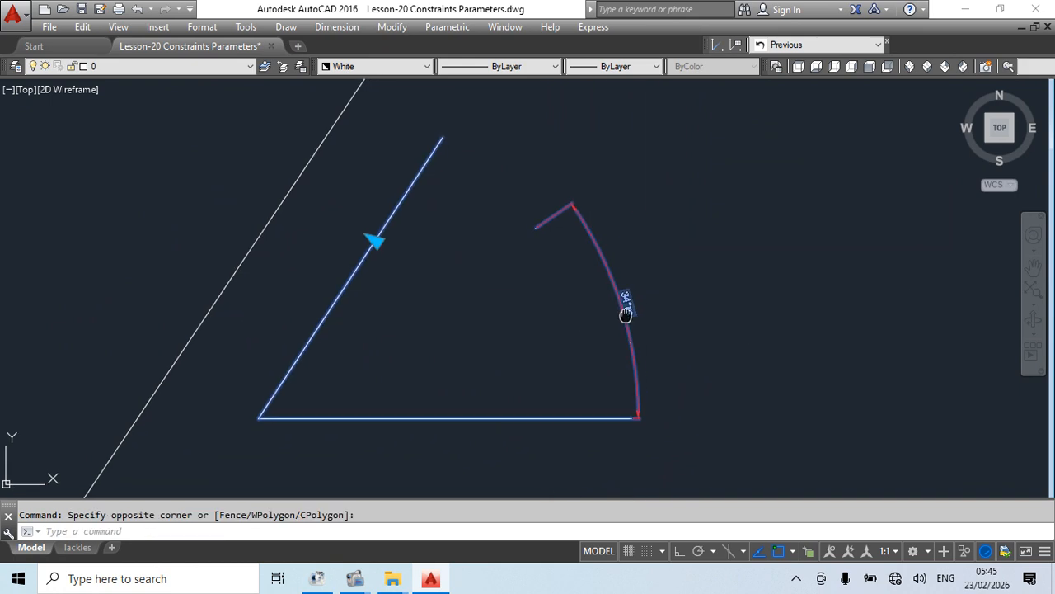
{"action": "scroll", "coordinate": [551, 217], "scroll_direction": "down", "scroll_amount": 5}
{"action": "scroll", "coordinate": [535, 265], "scroll_direction": "up", "scroll_amount": 6}
- Open the block dgfsdfsdfds for editing and erase the angular dimension from the larger pair of lines
{"action": "double_click", "coordinate": [534, 265]}
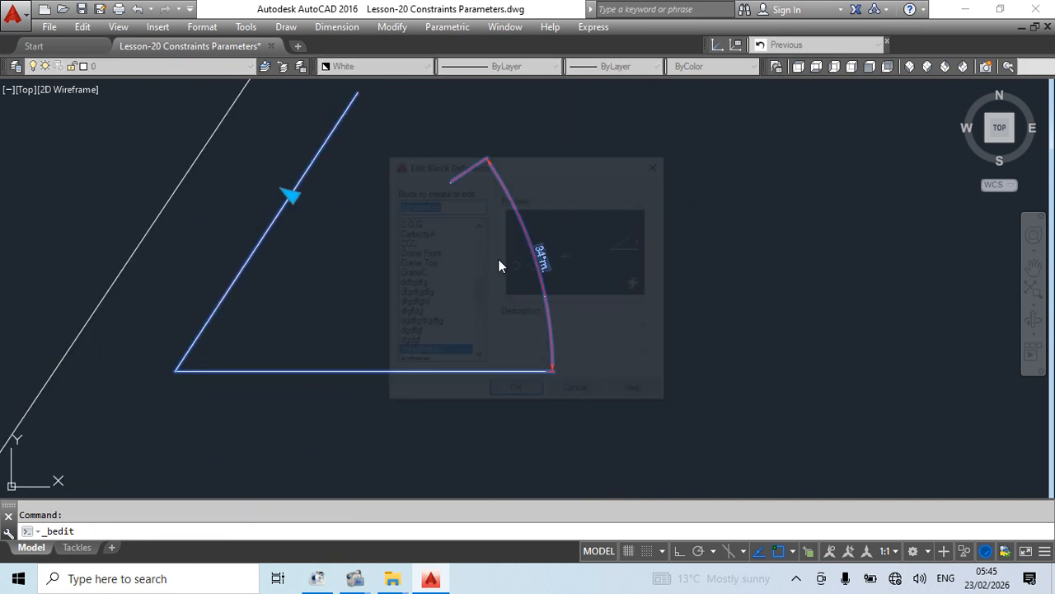
{"action": "left_click", "coordinate": [514, 393]}
{"action": "left_click", "coordinate": [933, 206]}
{"action": "left_click", "coordinate": [866, 268]}
{"action": "type", "text": "e"}
{"action": "key", "text": "space"}
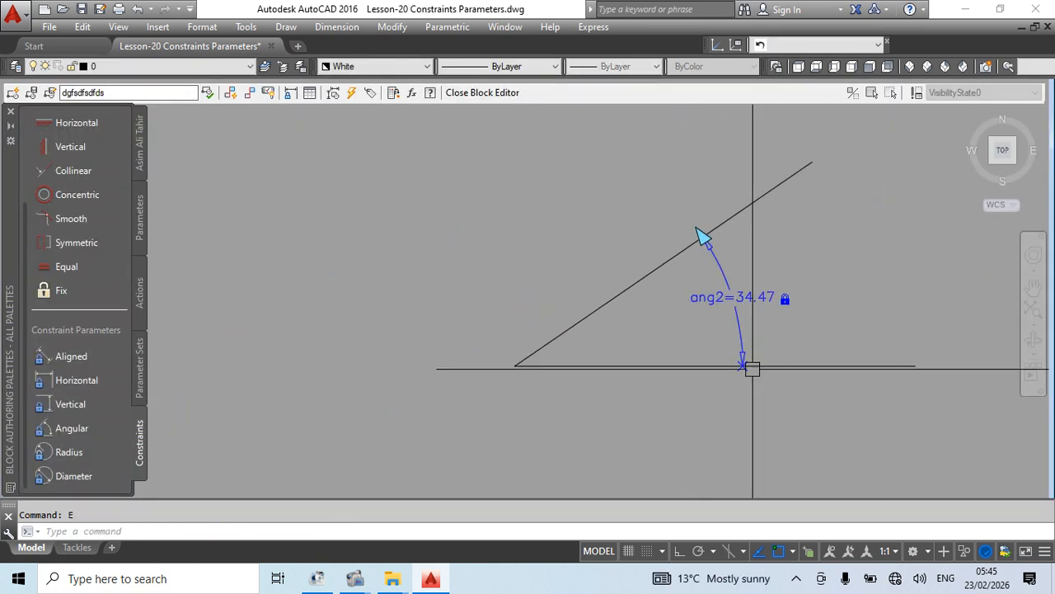
- Save the block without the angular dimension and close the Block Editor
{"action": "middle_click_drag", "start_coordinate": [707, 377], "coordinate": [569, 360]}
{"action": "type", "text": "bc"}
{"action": "key", "text": "space"}
{"action": "key", "text": "space"}
{"action": "key", "text": "Escape"}
{"action": "scroll", "coordinate": [503, 276], "scroll_direction": "down", "scroll_amount": 5}
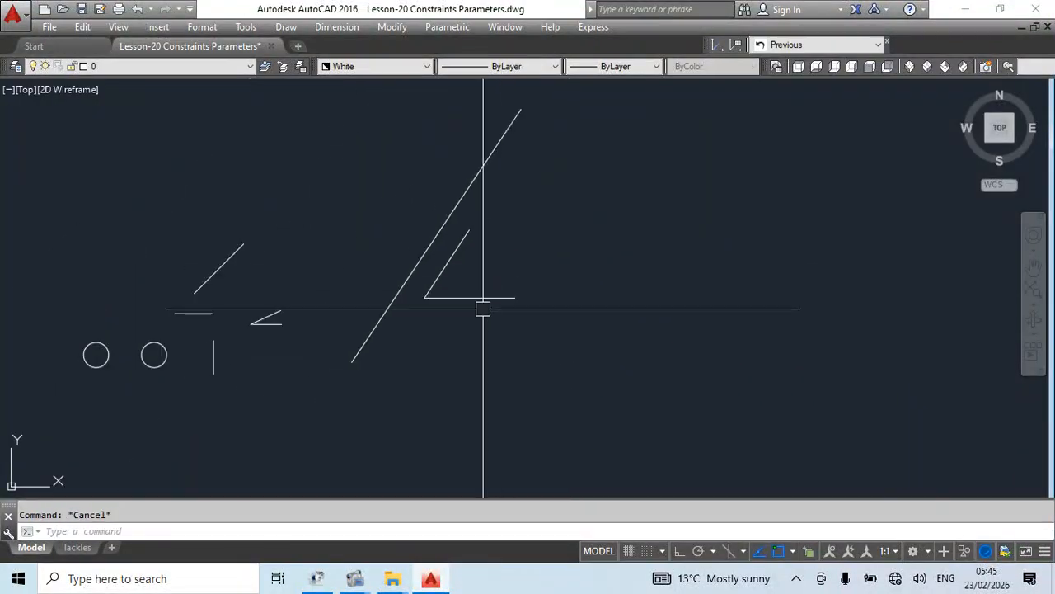
- Add an angular dimension in the drawing between the sloped and horizontal lines of the larger pair
{"action": "middle_click_drag", "start_coordinate": [483, 308], "coordinate": [404, 425]}
{"action": "scroll", "coordinate": [452, 383], "scroll_direction": "up", "scroll_amount": 5}
{"action": "type", "text": "d"}
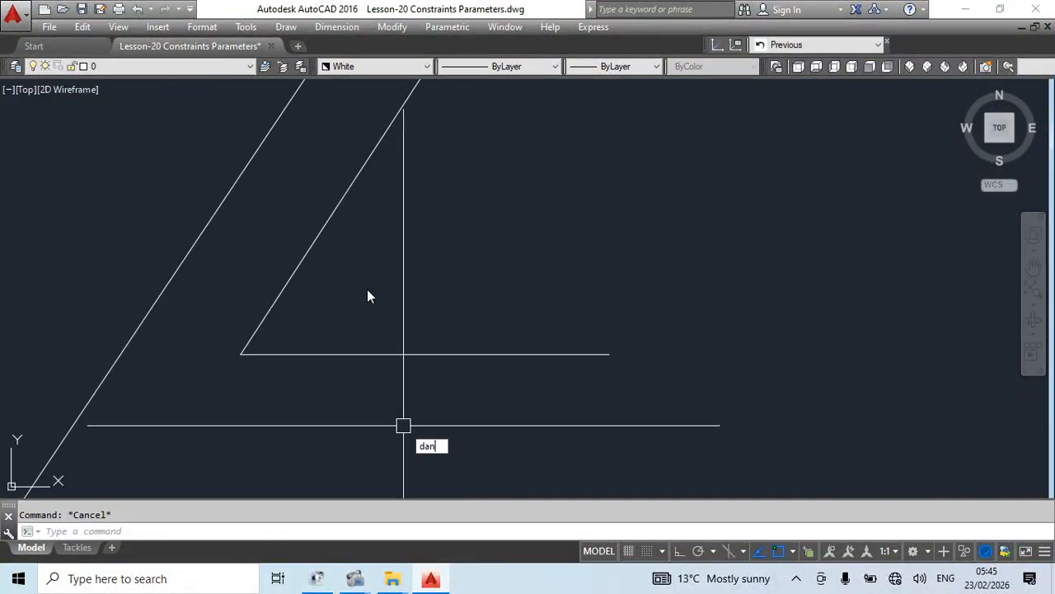
{"action": "type", "text": "an"}
{"action": "key", "text": "space"}
{"action": "left_click", "coordinate": [353, 353]}
{"action": "left_click", "coordinate": [511, 290]}
{"action": "key", "text": "Escape"}
{"action": "scroll", "coordinate": [507, 295], "scroll_direction": "down", "scroll_amount": 6}
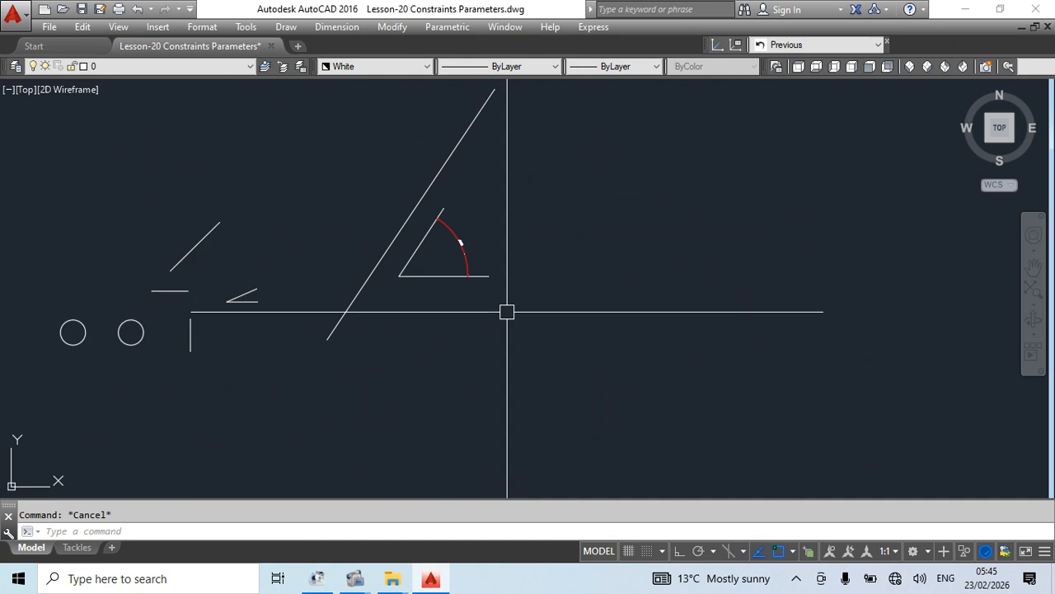
{"action": "middle_click_drag", "start_coordinate": [507, 311], "coordinate": [468, 370]}
{"action": "scroll", "coordinate": [405, 308], "scroll_direction": "up", "scroll_amount": 6}
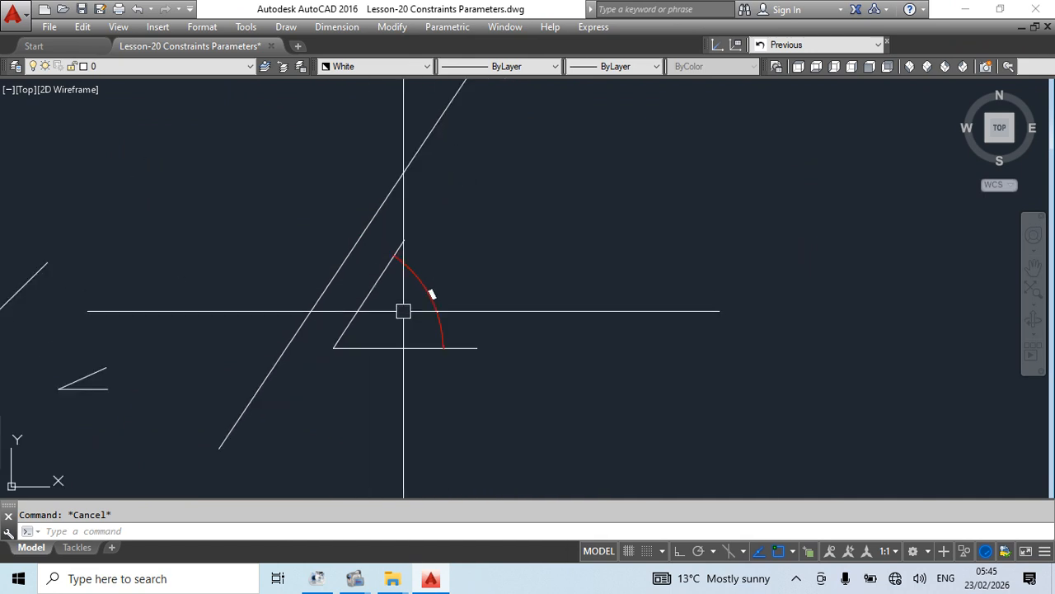
{"action": "middle_click_drag", "start_coordinate": [405, 289], "coordinate": [600, 221]}
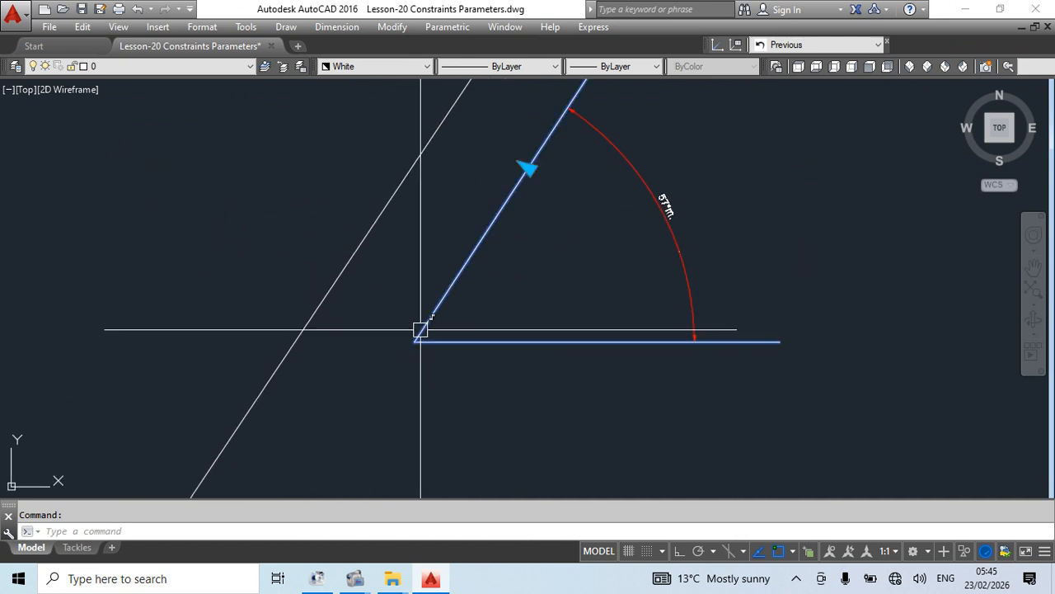
{"action": "scroll", "coordinate": [622, 310], "scroll_direction": "down", "scroll_amount": 2}
{"action": "scroll", "coordinate": [613, 250], "scroll_direction": "down", "scroll_amount": 6}
{"action": "key", "text": "Escape"}
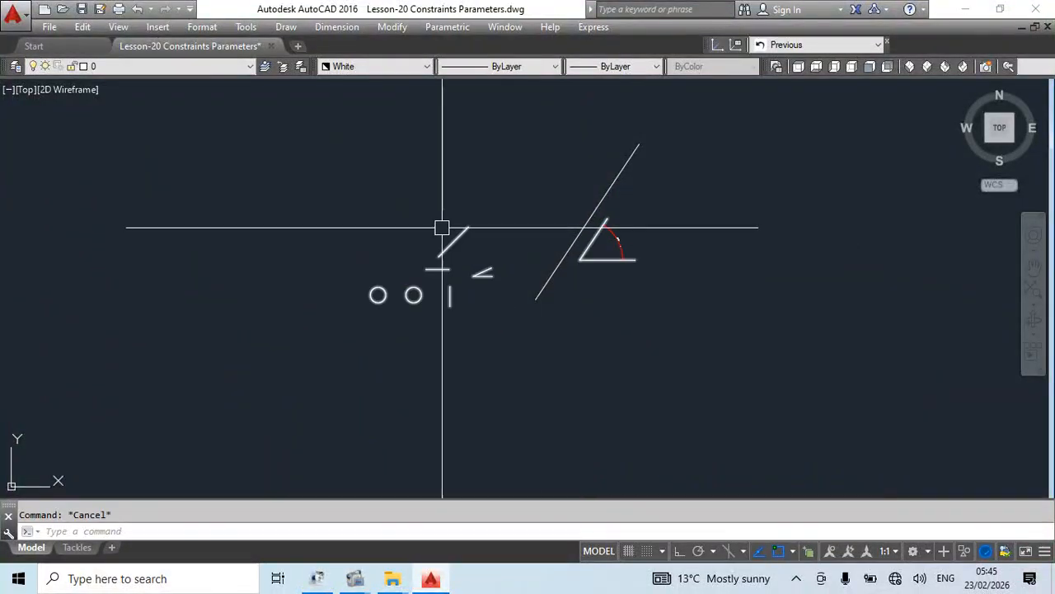
- Lengthen the block's diagonal line and its short horizontal line with their aligned and horizontal parameter grips
{"action": "scroll", "coordinate": [442, 229], "scroll_direction": "up", "scroll_amount": 4}
{"action": "left_click", "coordinate": [476, 238]}
{"action": "middle_click_drag", "start_coordinate": [547, 237], "coordinate": [476, 284]}
{"action": "left_click", "coordinate": [428, 263]}
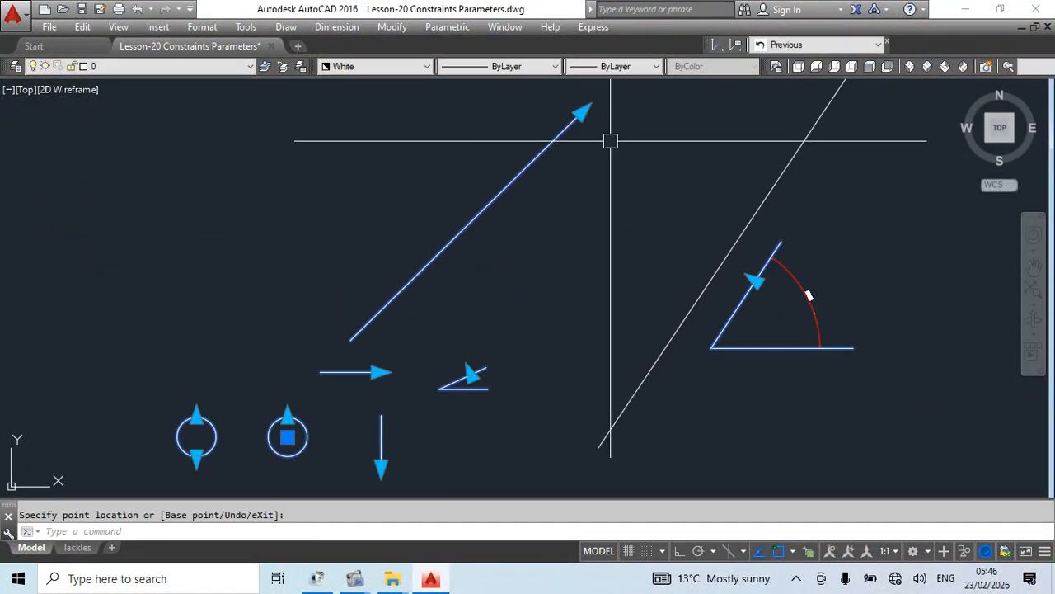
{"action": "middle_click_drag", "start_coordinate": [392, 392], "coordinate": [470, 312]}
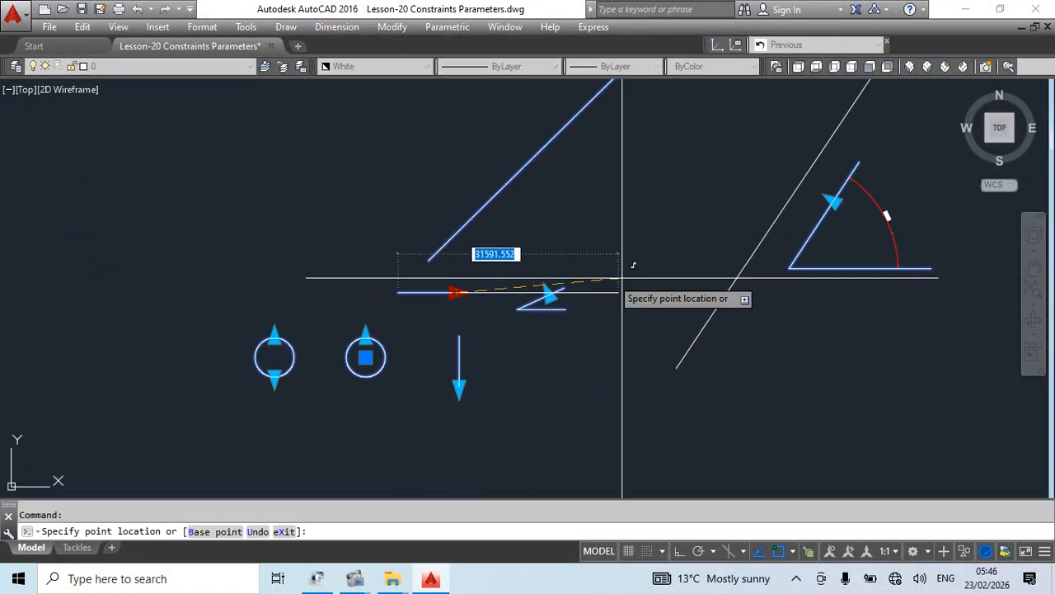
{"action": "left_click", "coordinate": [689, 292]}
- Lengthen the block's vertical line downwards with its vertical parameter grip
{"action": "left_click", "coordinate": [504, 308]}
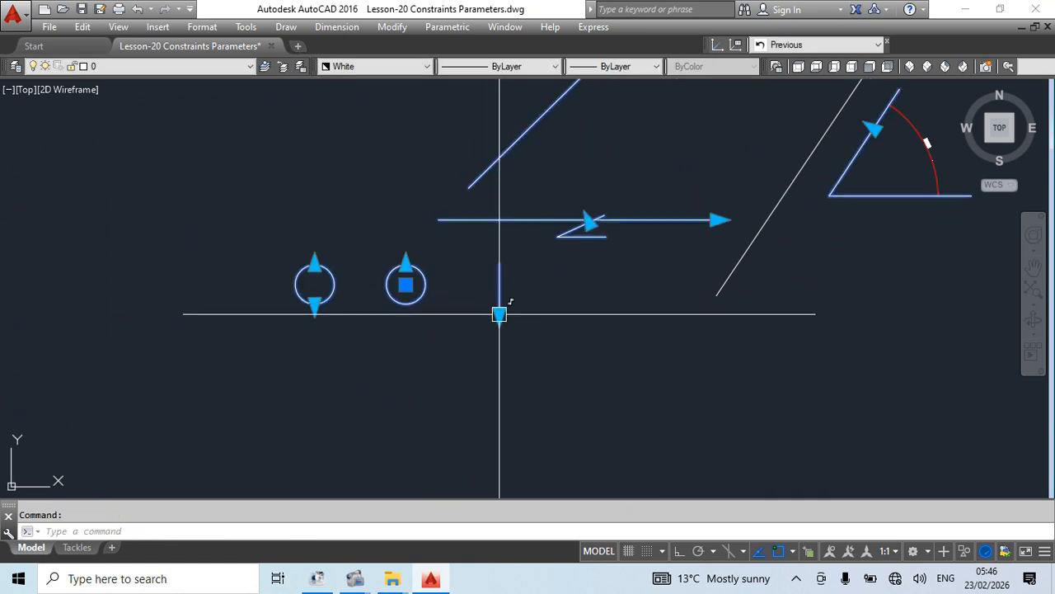
{"action": "left_click", "coordinate": [500, 313]}
{"action": "middle_click_drag", "start_coordinate": [520, 410], "coordinate": [551, 238]}
{"action": "scroll", "coordinate": [527, 264], "scroll_direction": "down", "scroll_amount": 2}
{"action": "left_click", "coordinate": [554, 247]}
- Enlarge the radius-controlled circle and the diameter-controlled circle to about the same size with their parameter grips
{"action": "scroll", "coordinate": [551, 237], "scroll_direction": "up", "scroll_amount": 4}
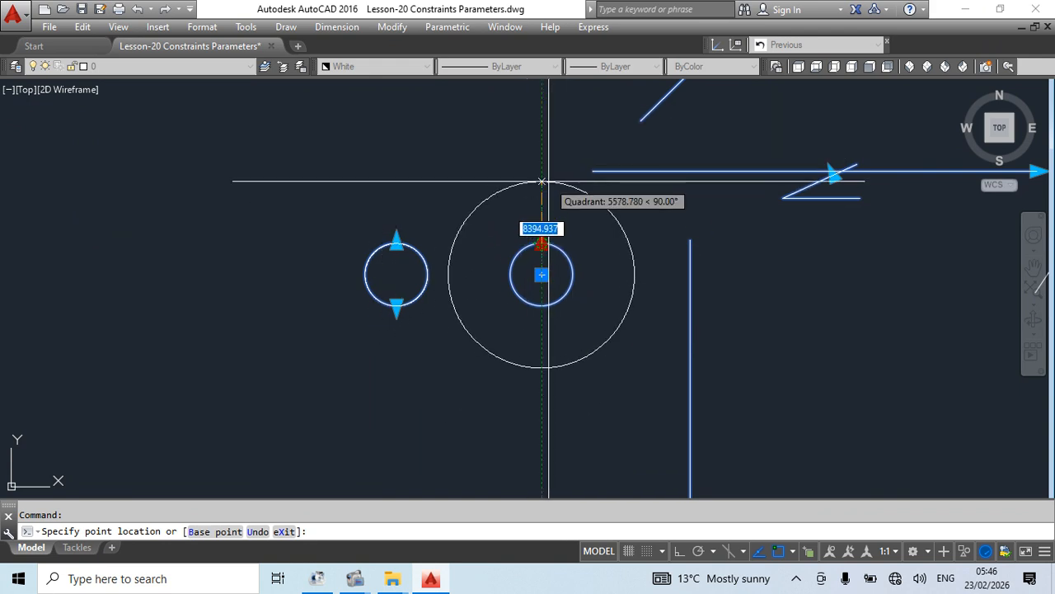
{"action": "left_click", "coordinate": [542, 181]}
{"action": "key", "text": "Escape"}
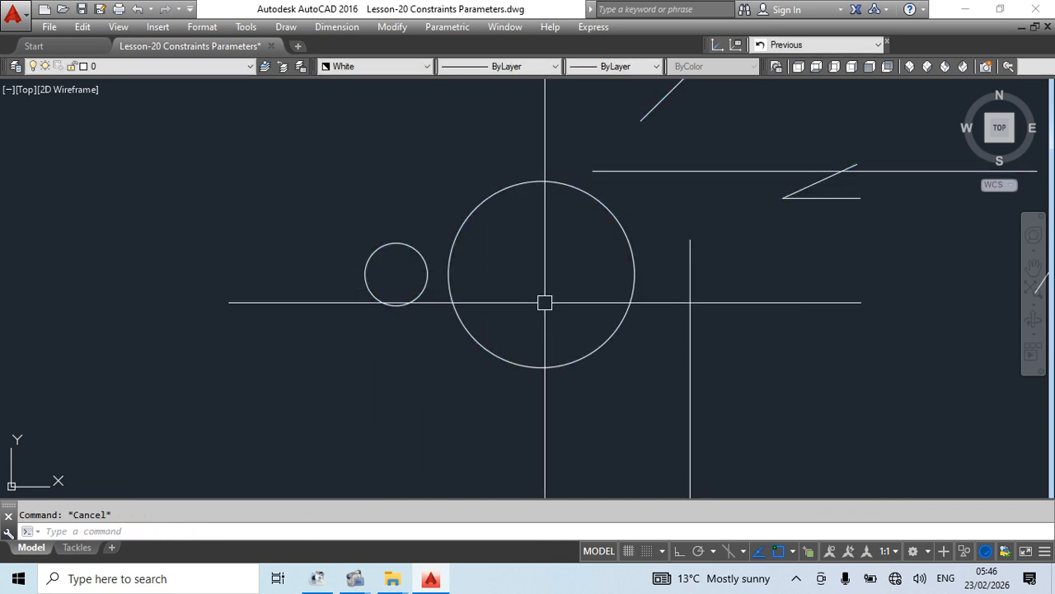
{"action": "left_click", "coordinate": [418, 252]}
{"action": "left_click", "coordinate": [397, 242]}
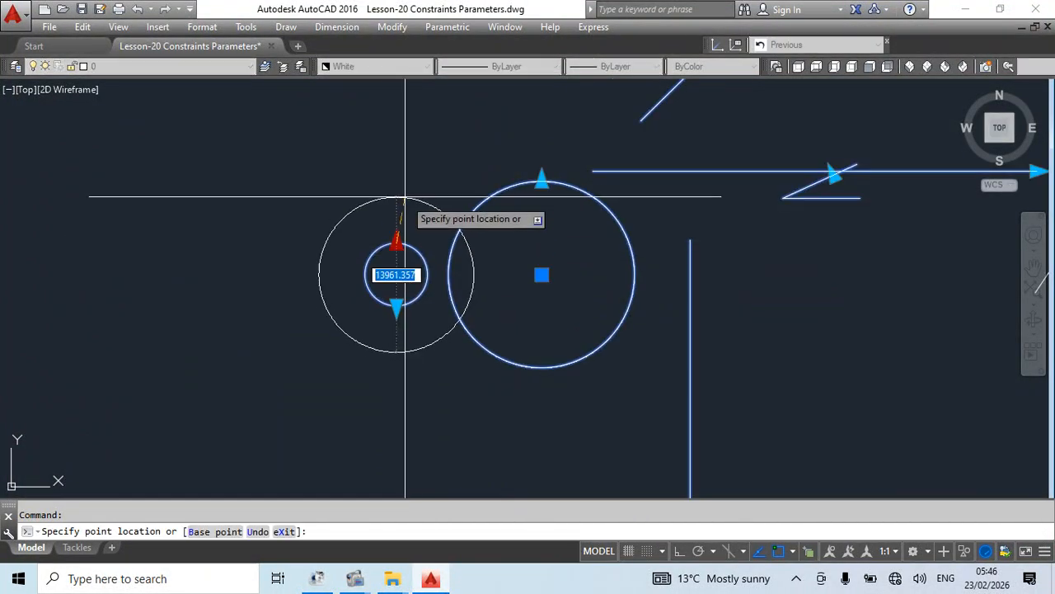
{"action": "left_click", "coordinate": [405, 180]}
{"action": "key", "text": "Escape"}
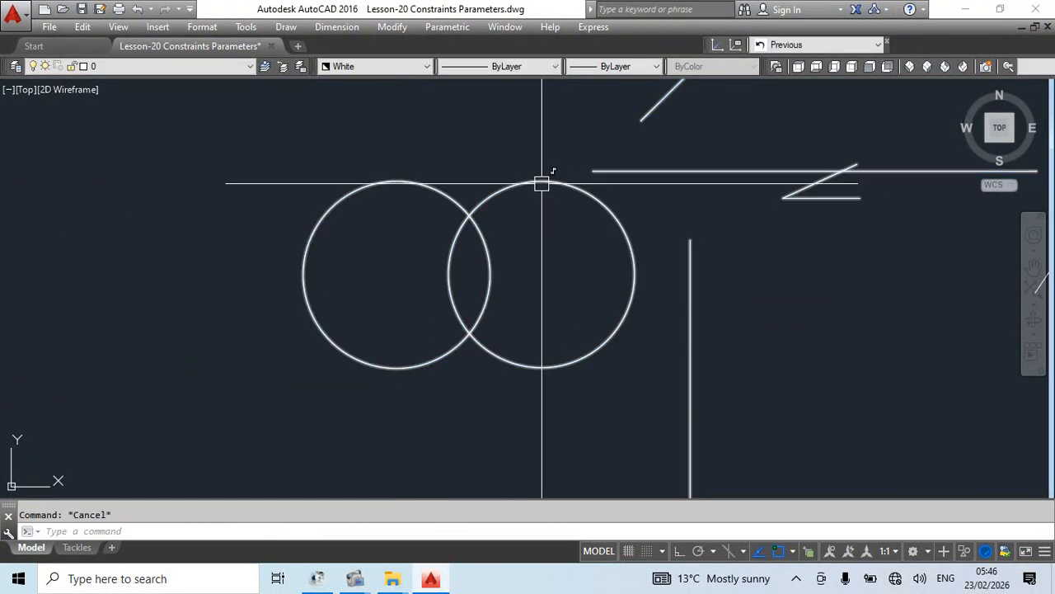
- Select the block reference and examine its parameter grips on the stretched lines and circles
{"action": "left_click", "coordinate": [542, 183]}
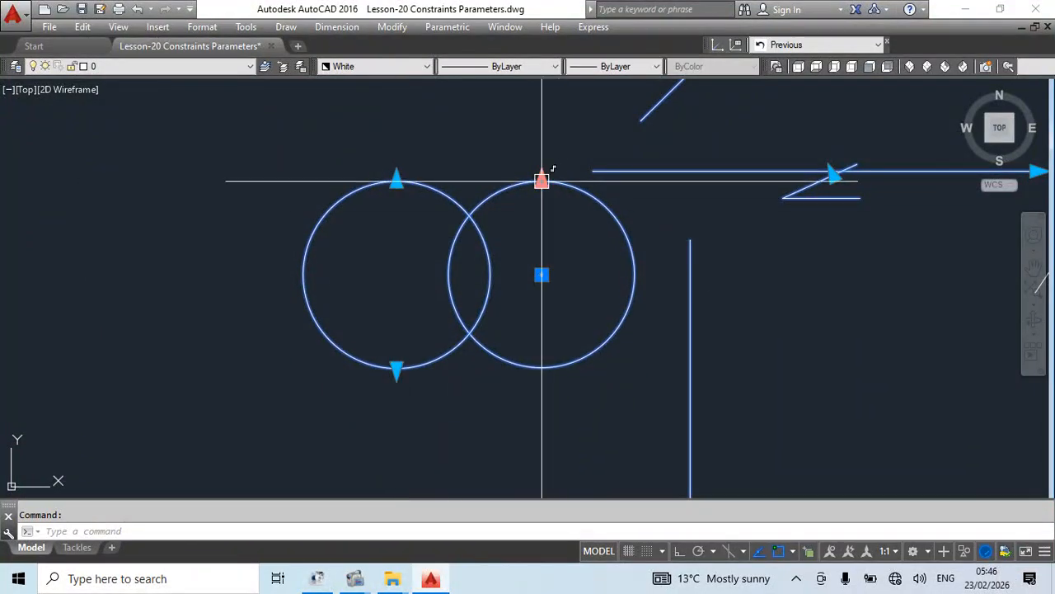
{"action": "scroll", "coordinate": [470, 231], "scroll_direction": "down", "scroll_amount": 3}
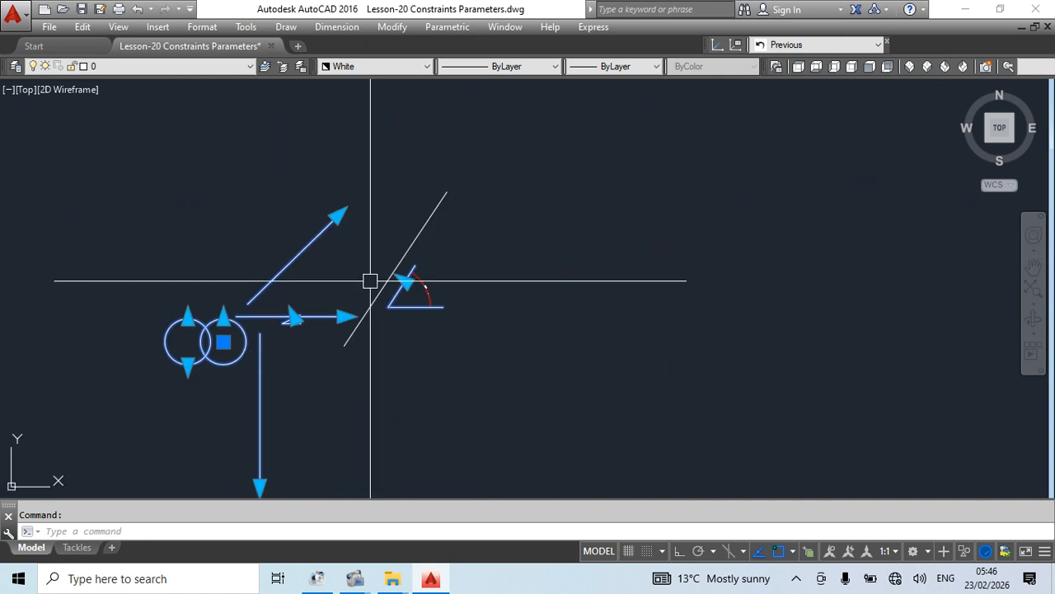
{"action": "scroll", "coordinate": [459, 227], "scroll_direction": "down", "scroll_amount": 6}
{"action": "scroll", "coordinate": [330, 343], "scroll_direction": "up", "scroll_amount": 8}
{"action": "scroll", "coordinate": [479, 204], "scroll_direction": "down", "scroll_amount": 8}
{"action": "key", "text": "Escape"}
{"action": "scroll", "coordinate": [540, 173], "scroll_direction": "up", "scroll_amount": 8}
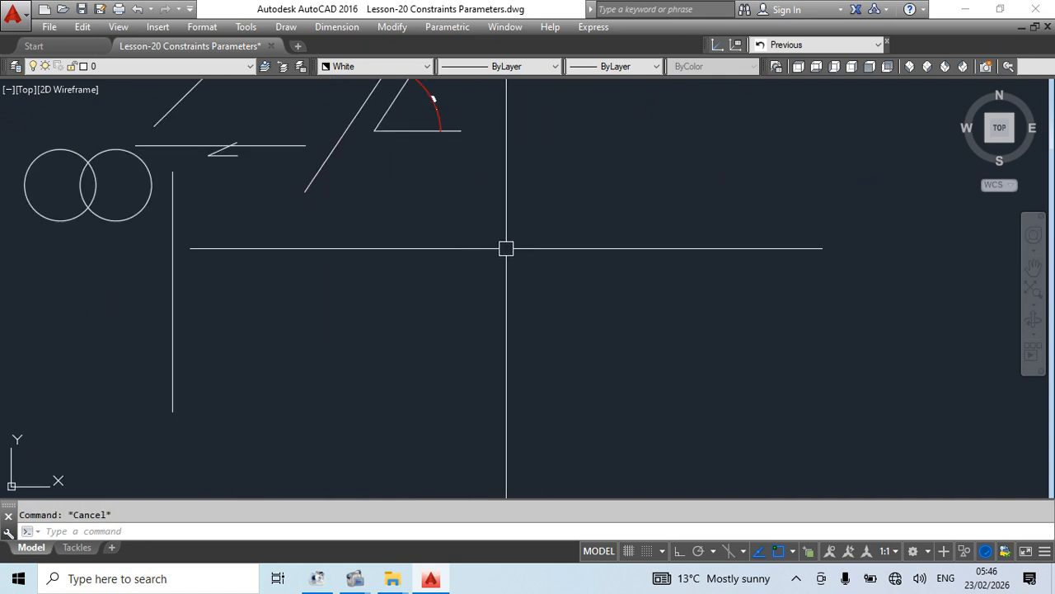
- Open the block dgfsdfsdfds for editing and review the available constraint, parameter and action authoring tools
{"action": "double_click", "coordinate": [433, 130]}
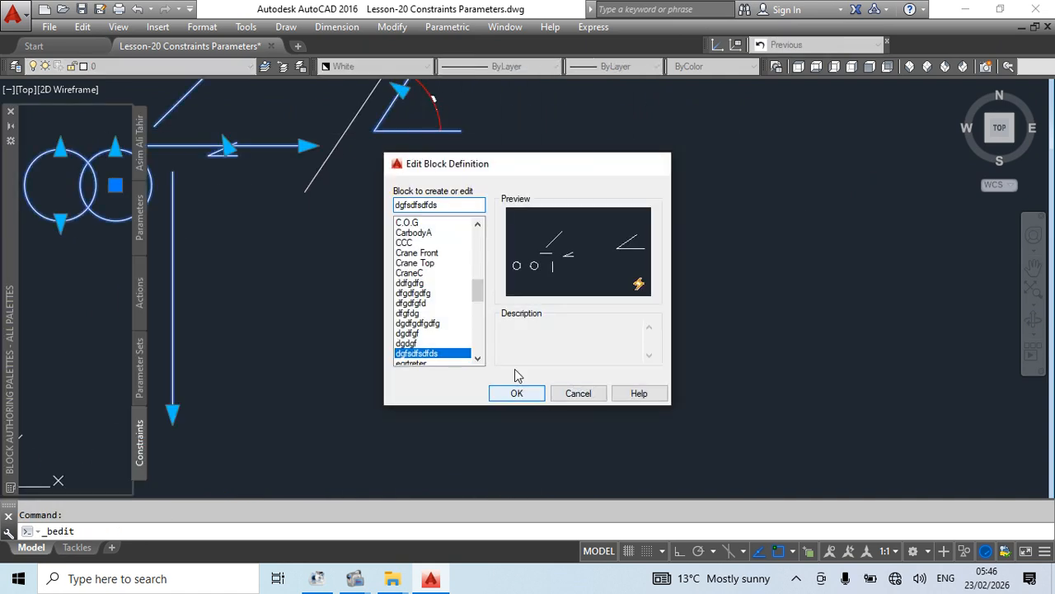
{"action": "left_click", "coordinate": [516, 393]}
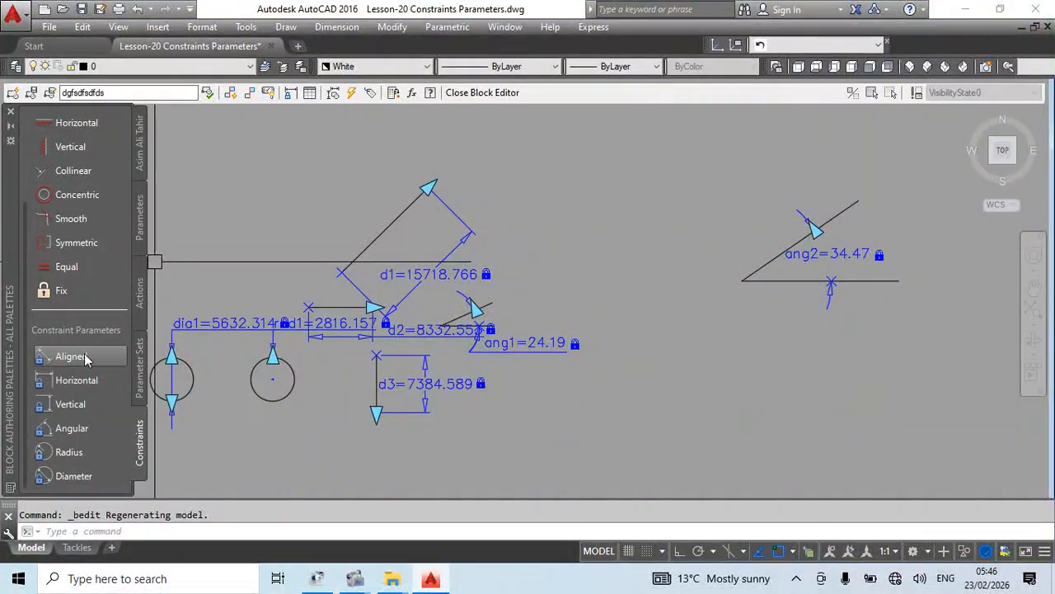
{"action": "left_click", "coordinate": [102, 404]}
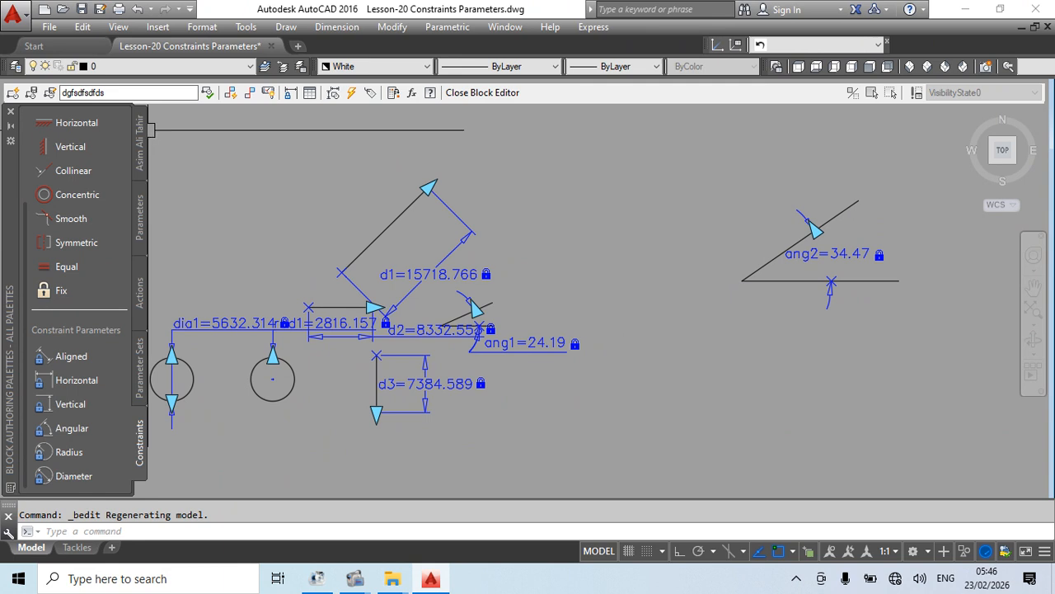
{"action": "left_click", "coordinate": [140, 142]}
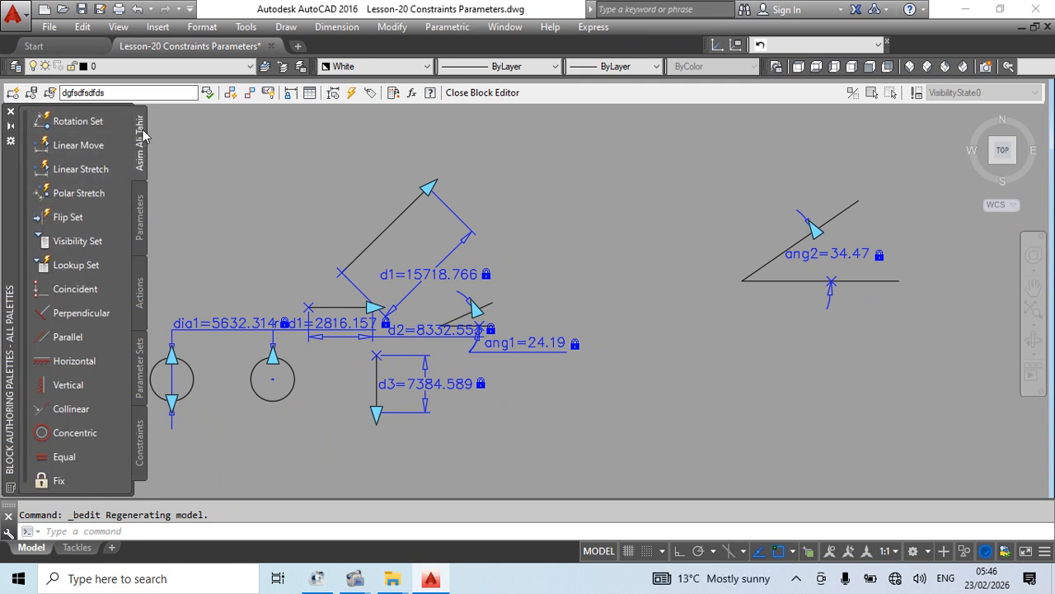
{"action": "left_click", "coordinate": [142, 219]}
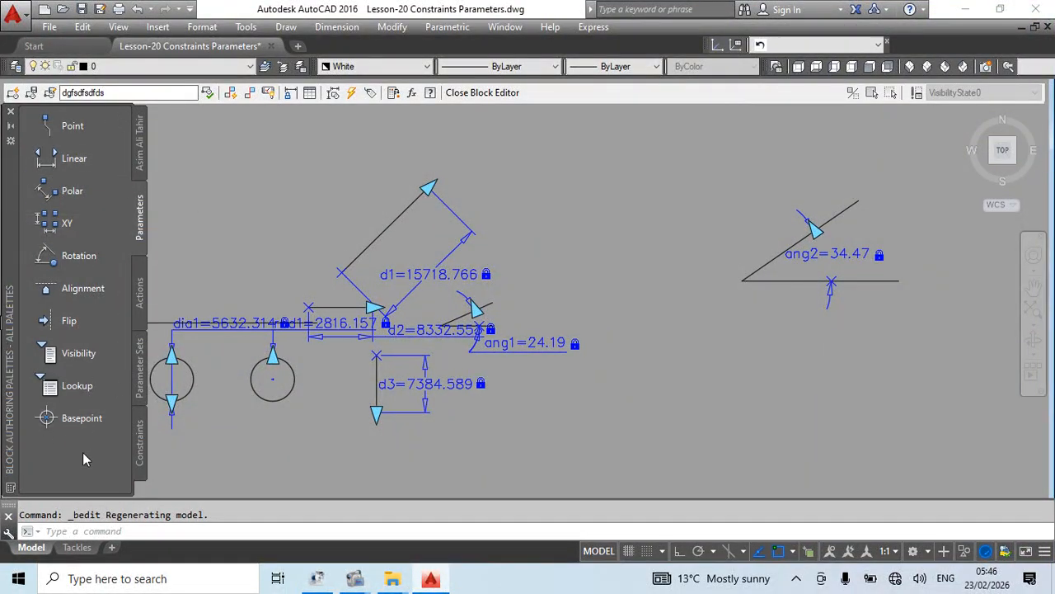
{"action": "left_click", "coordinate": [140, 291]}
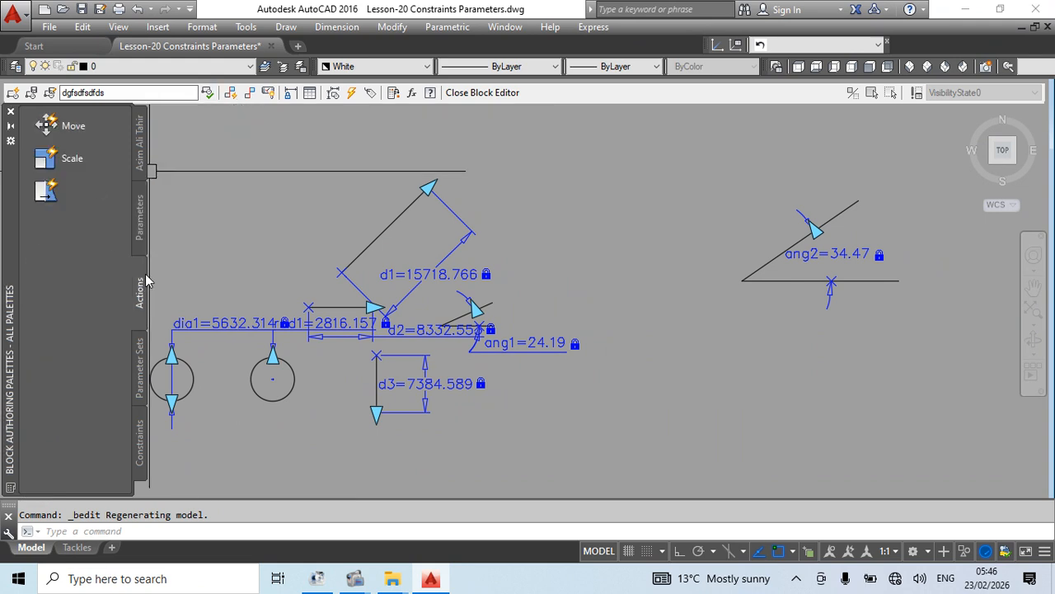
{"action": "mouse_move", "coordinate": [243, 269]}
{"action": "middle_mouse_down"}
{"action": "mouse_move", "coordinate": [436, 228]}
{"action": "mouse_move", "coordinate": [352, 316]}
{"action": "middle_mouse_up"}
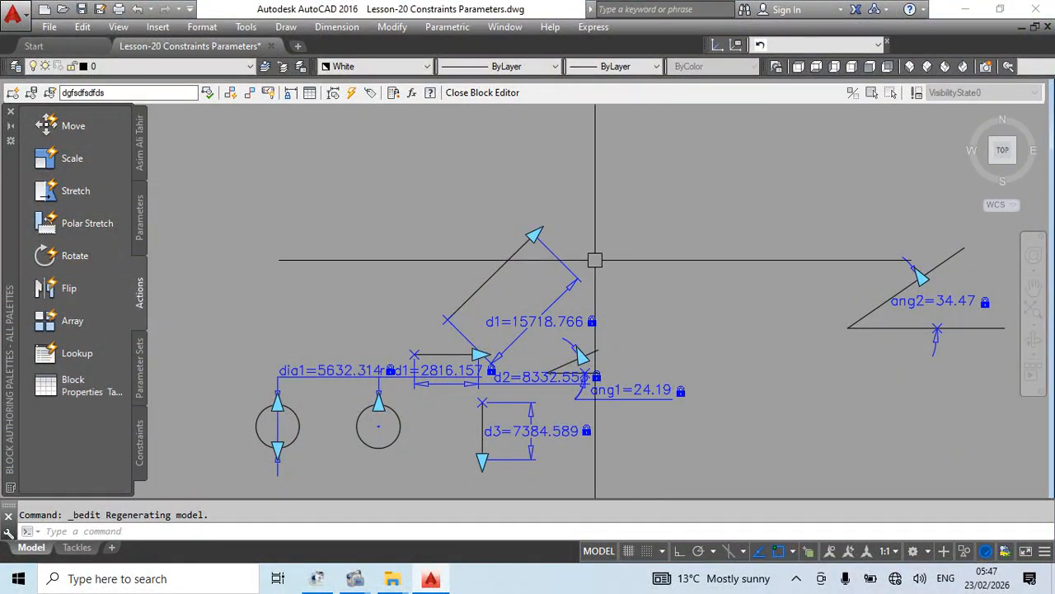
{"action": "scroll", "coordinate": [609, 350], "scroll_direction": "down", "scroll_amount": 4}
{"action": "scroll", "coordinate": [559, 358], "scroll_direction": "up", "scroll_amount": 5}
{"action": "scroll", "coordinate": [681, 380], "scroll_direction": "down", "scroll_amount": 5}
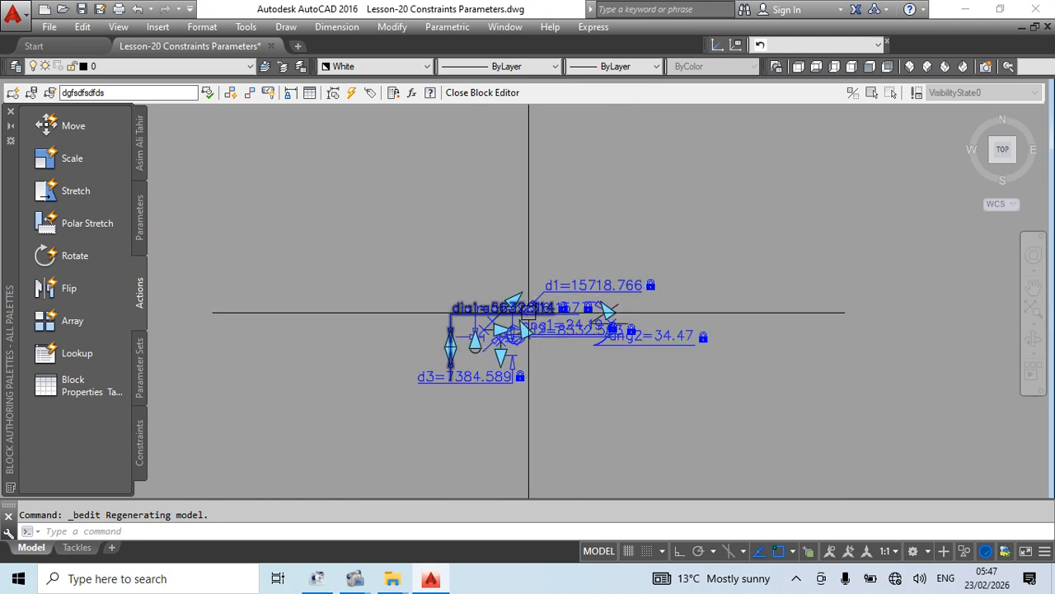
- Switch to the desktop and open the drawing sany-crawler-crane-scc1800.dwg
{"action": "left_click", "coordinate": [966, 9]}
{"action": "left_click", "coordinate": [961, 7]}
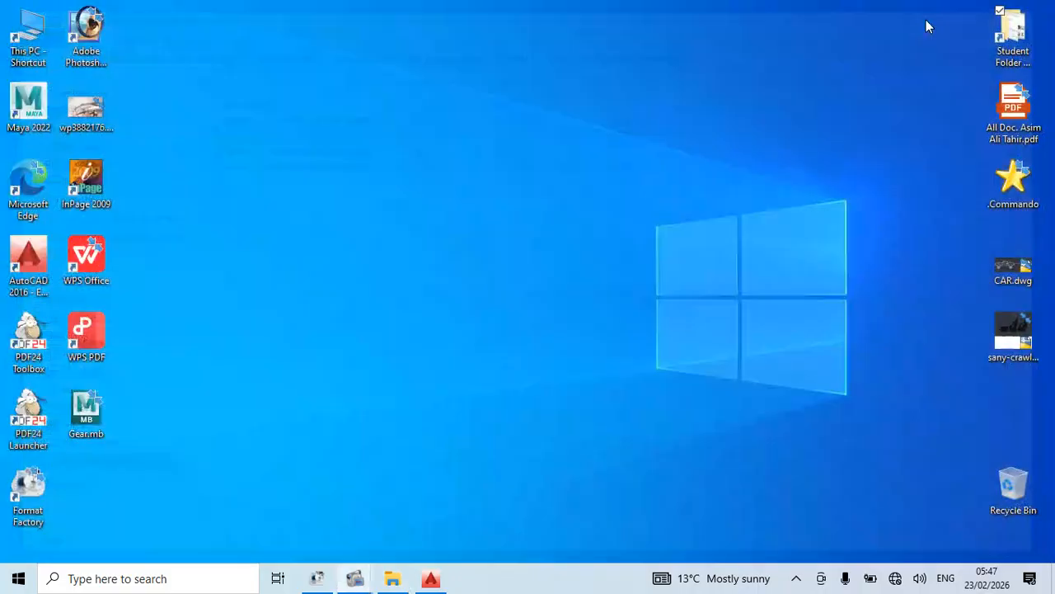
{"action": "left_click", "coordinate": [1016, 37]}
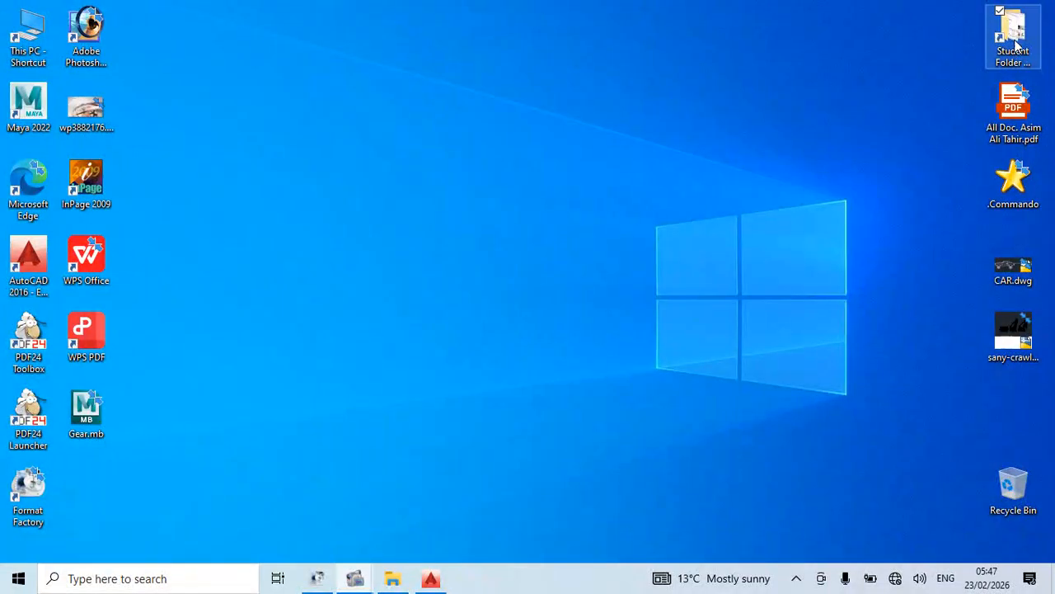
{"action": "double_click", "coordinate": [1016, 330]}
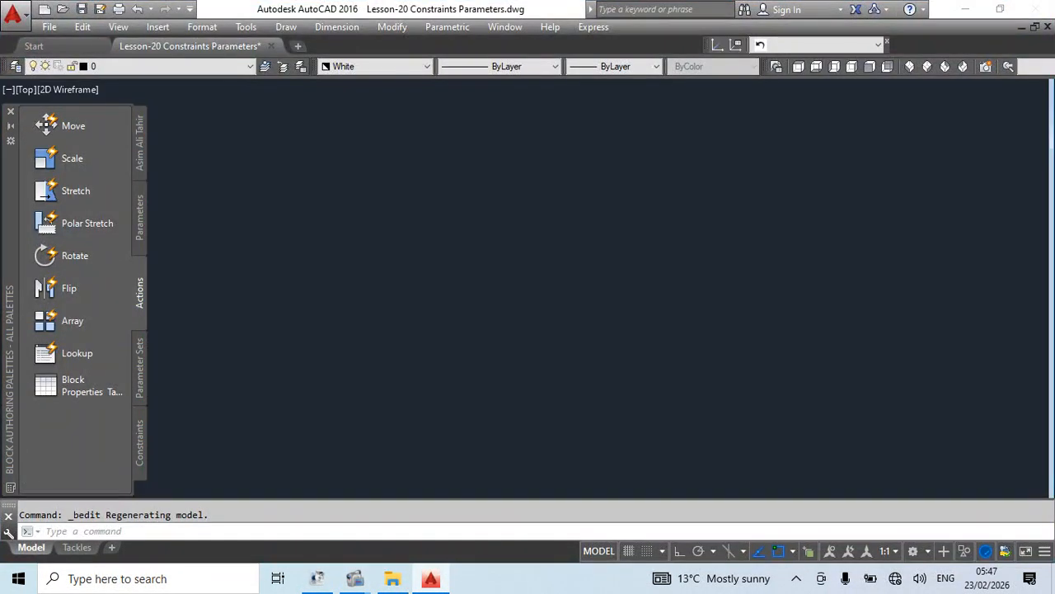
{"action": "left_click", "coordinate": [493, 295]}
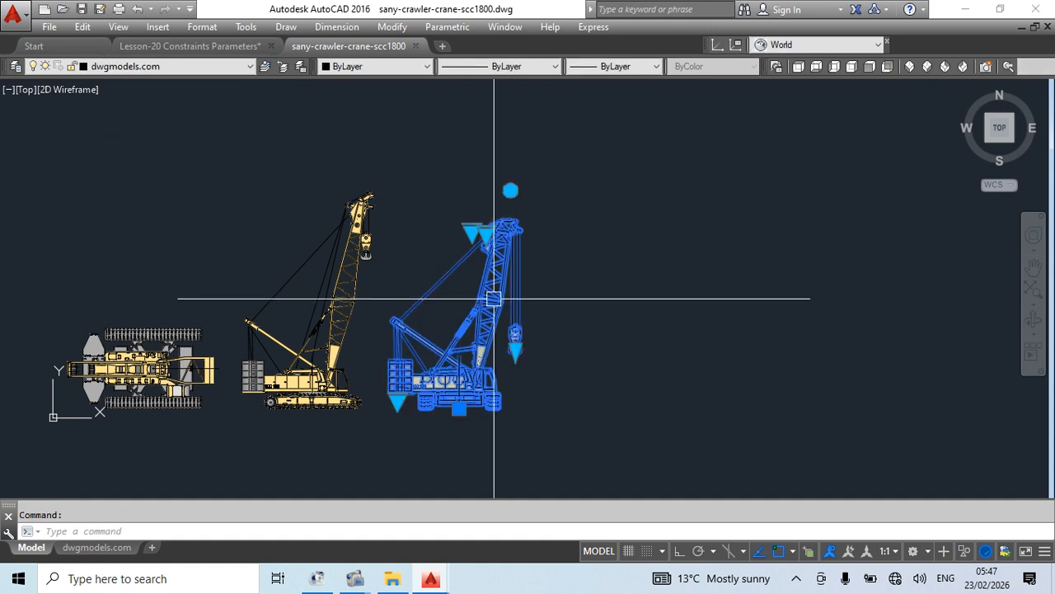
{"action": "double_click", "coordinate": [498, 295]}
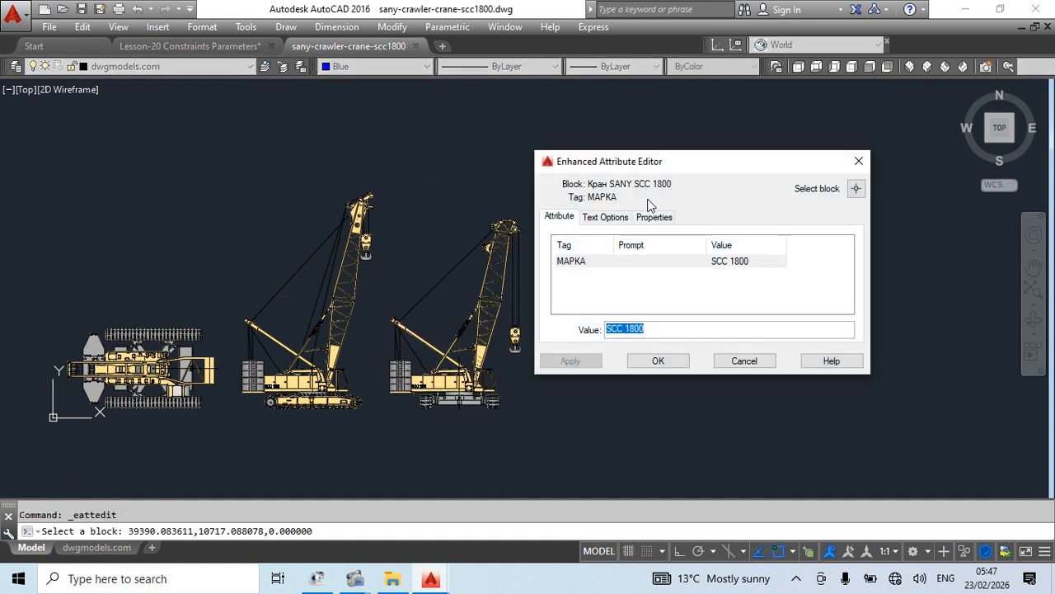
{"action": "left_click", "coordinate": [860, 160]}
- Open the crane block Кран SANY SCC 1800 for editing in the Block Editor
{"action": "type", "text": "b"}
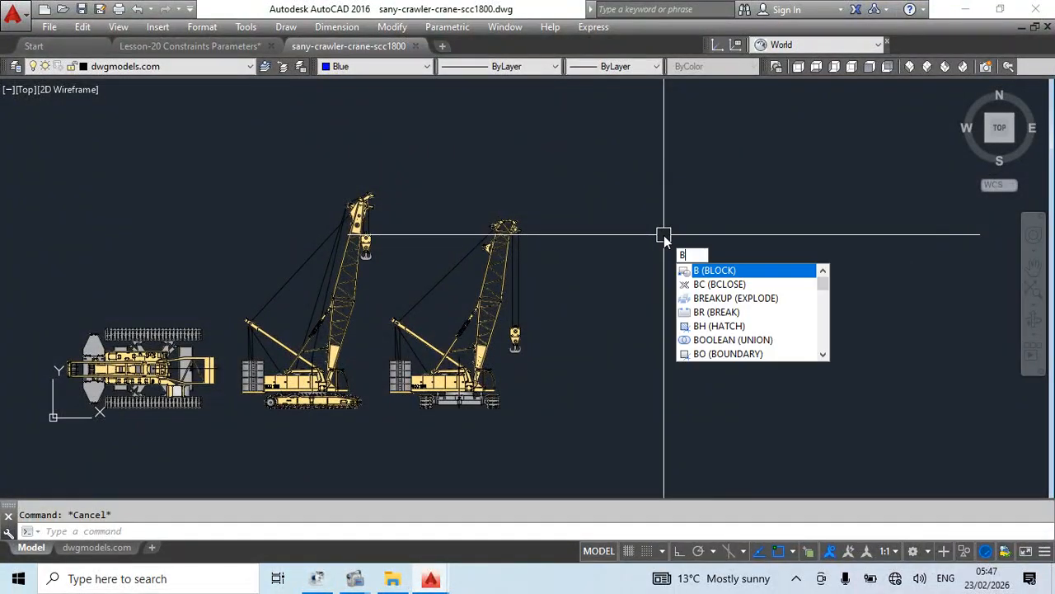
{"action": "type", "text": "e"}
{"action": "key", "text": "Return"}
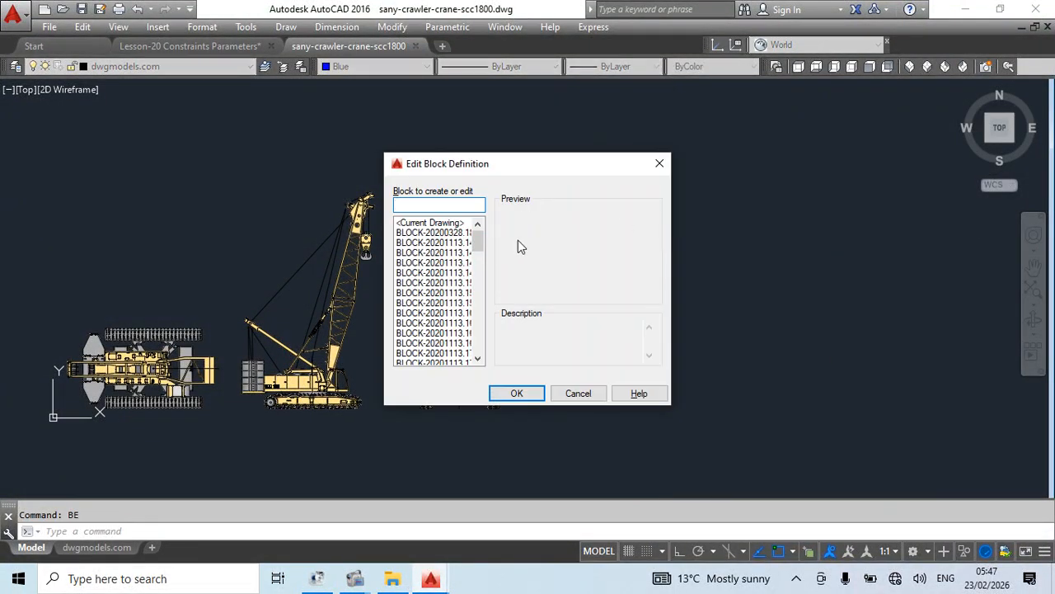
{"action": "left_click_drag", "start_coordinate": [477, 239], "coordinate": [481, 360]}
{"action": "left_click", "coordinate": [424, 355]}
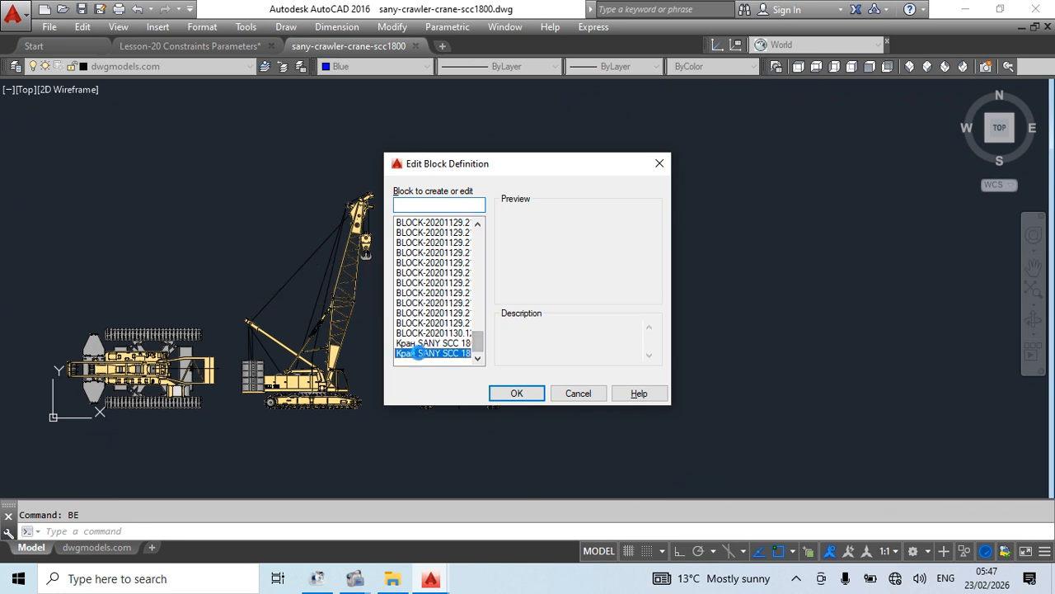
{"action": "left_click", "coordinate": [432, 344]}
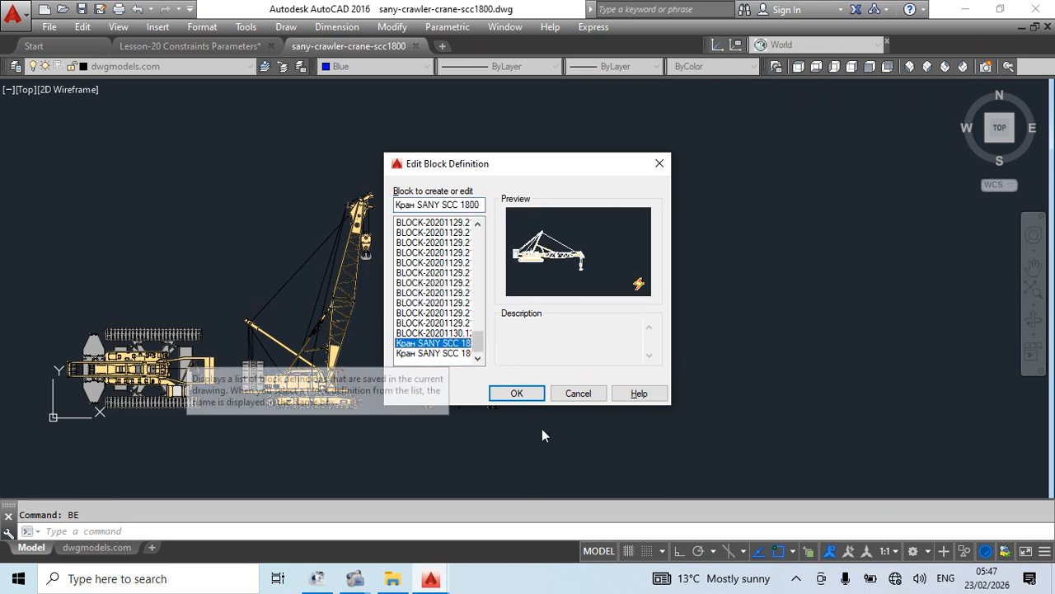
{"action": "left_click", "coordinate": [521, 392]}
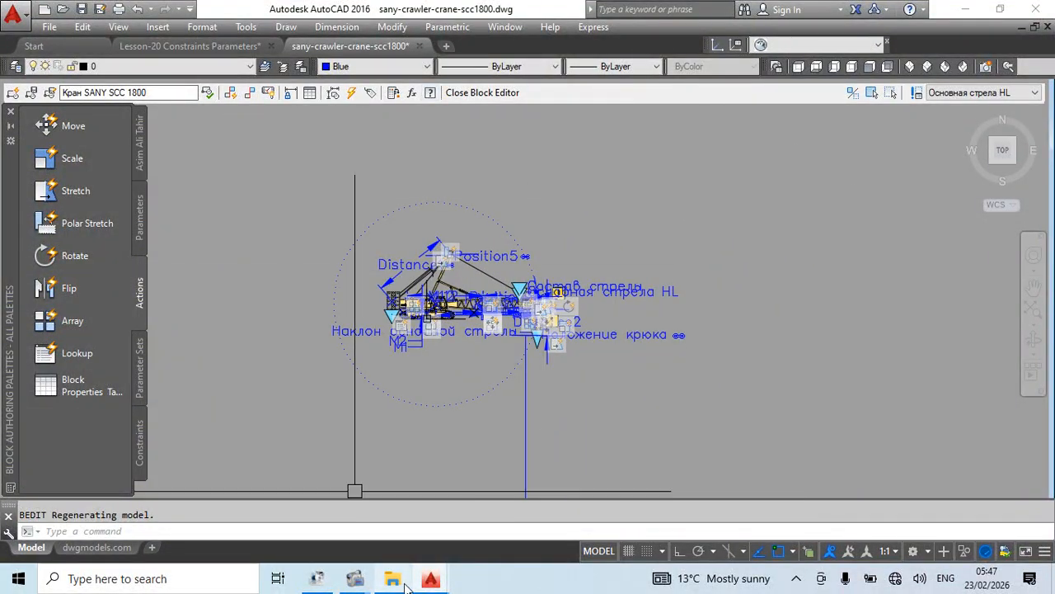
- Switch to the drawing Lesson-20 Constraints Parameters.dwg and examine the d3, d1 and angle constraint parameters in the block dgfsdfsdfds
{"action": "mouse_move", "coordinate": [431, 578]}
{"action": "left_click", "coordinate": [379, 500]}
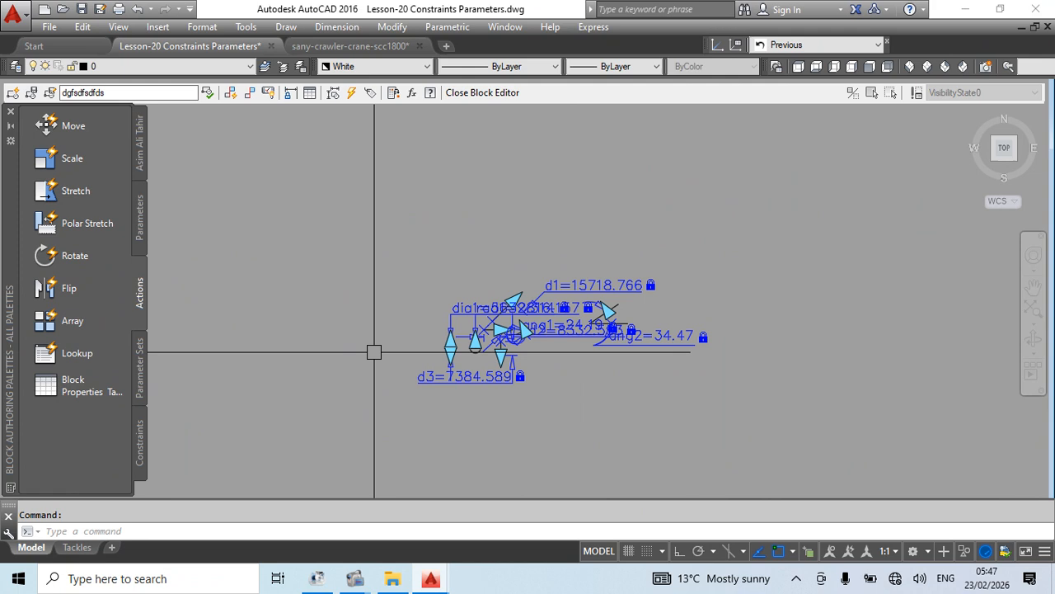
{"action": "middle_click_drag", "start_coordinate": [570, 385], "coordinate": [525, 374]}
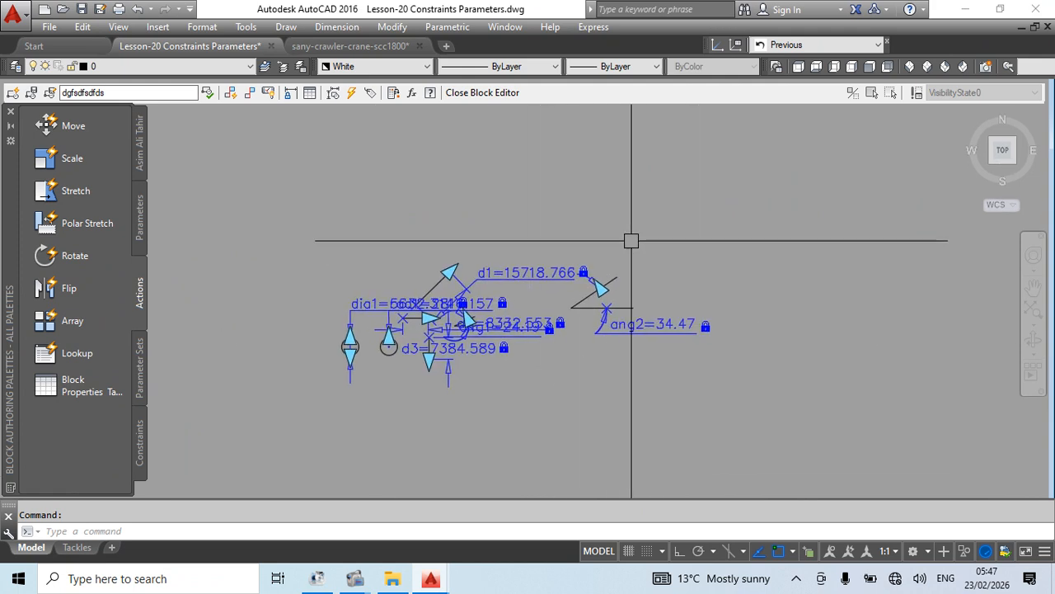
{"action": "left_click", "coordinate": [488, 347]}
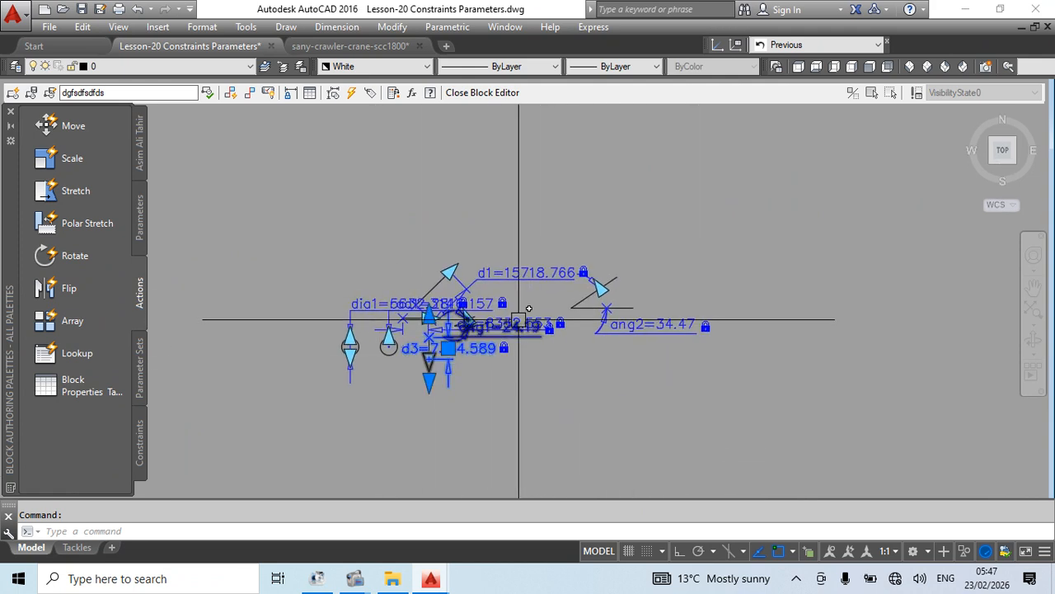
{"action": "left_click", "coordinate": [500, 303]}
{"action": "left_click", "coordinate": [532, 274]}
{"action": "scroll", "coordinate": [582, 322], "scroll_direction": "up", "scroll_amount": 5}
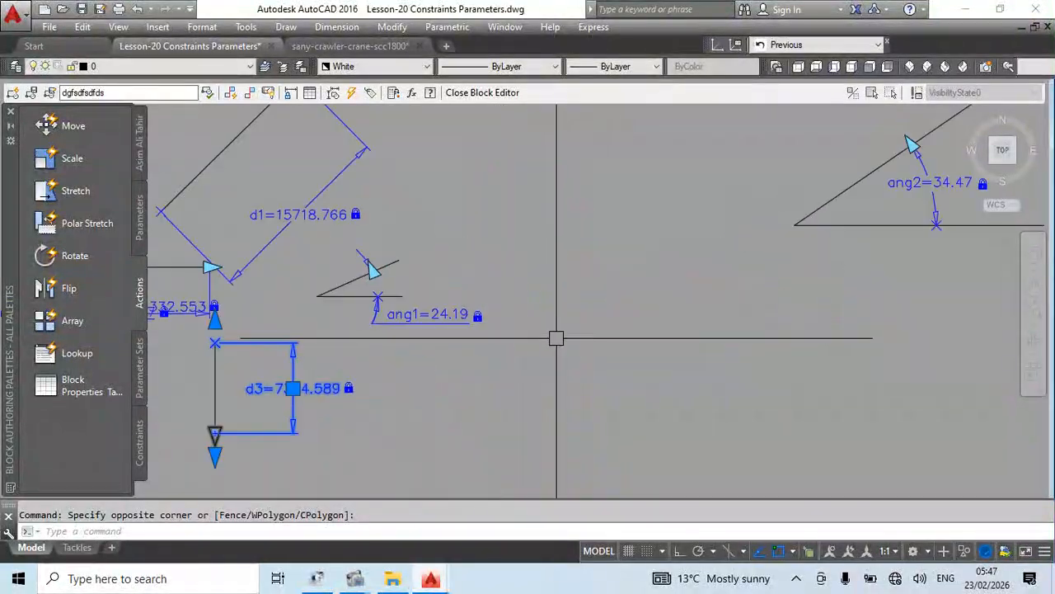
{"action": "scroll", "coordinate": [555, 338], "scroll_direction": "down", "scroll_amount": 6}
{"action": "scroll", "coordinate": [632, 291], "scroll_direction": "up", "scroll_amount": 3}
{"action": "middle_click_drag", "start_coordinate": [478, 367], "coordinate": [580, 363]}
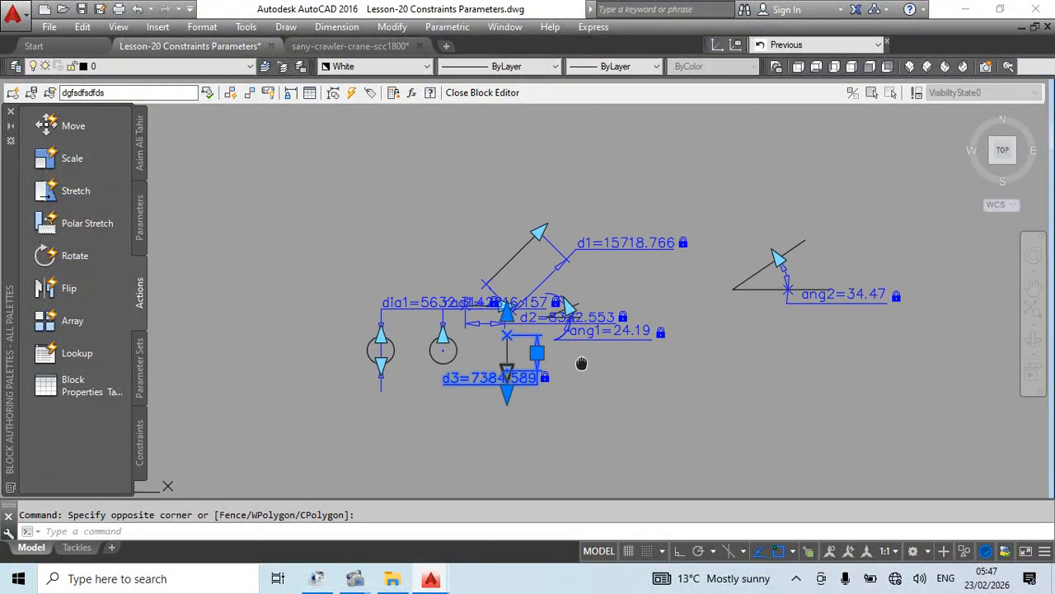
- Close the Block Authoring Palettes and exit the Block Editor for dgfsdfsdfds
{"action": "left_click", "coordinate": [9, 112]}
{"action": "type", "text": "b"}
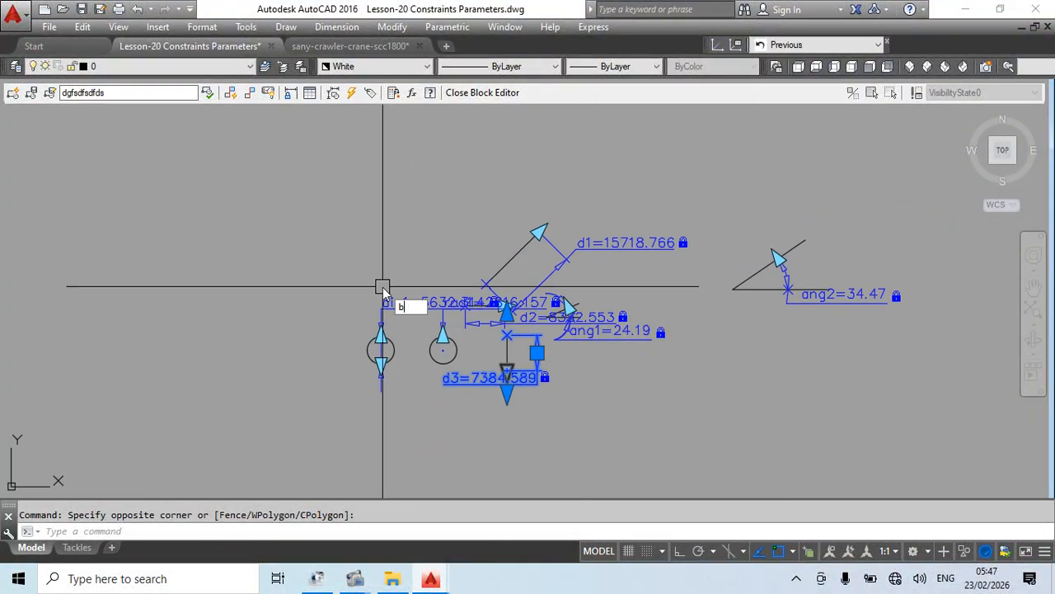
{"action": "type", "text": "c"}
{"action": "key", "text": "Return"}
{"action": "key", "text": "Return"}
{"action": "key", "text": "Return"}
- Select the block reference in the drawing and review the parameter grips on its lines, circles and angles
{"action": "scroll", "coordinate": [470, 255], "scroll_direction": "down", "scroll_amount": 4}
{"action": "middle_click_drag", "start_coordinate": [486, 239], "coordinate": [524, 317]}
{"action": "scroll", "coordinate": [486, 311], "scroll_direction": "down", "scroll_amount": 2}
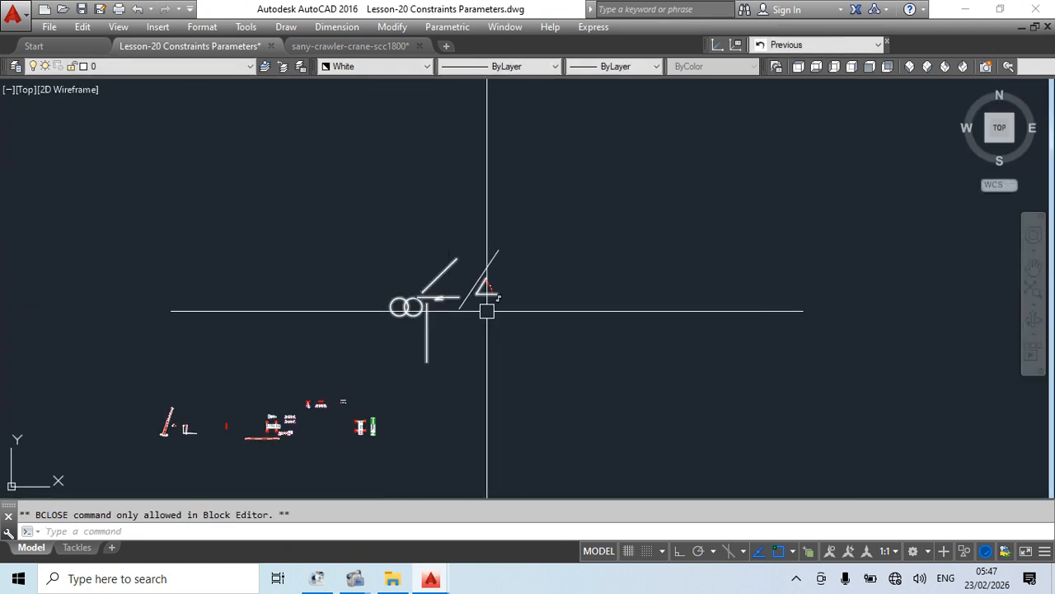
{"action": "scroll", "coordinate": [426, 295], "scroll_direction": "up", "scroll_amount": 4}
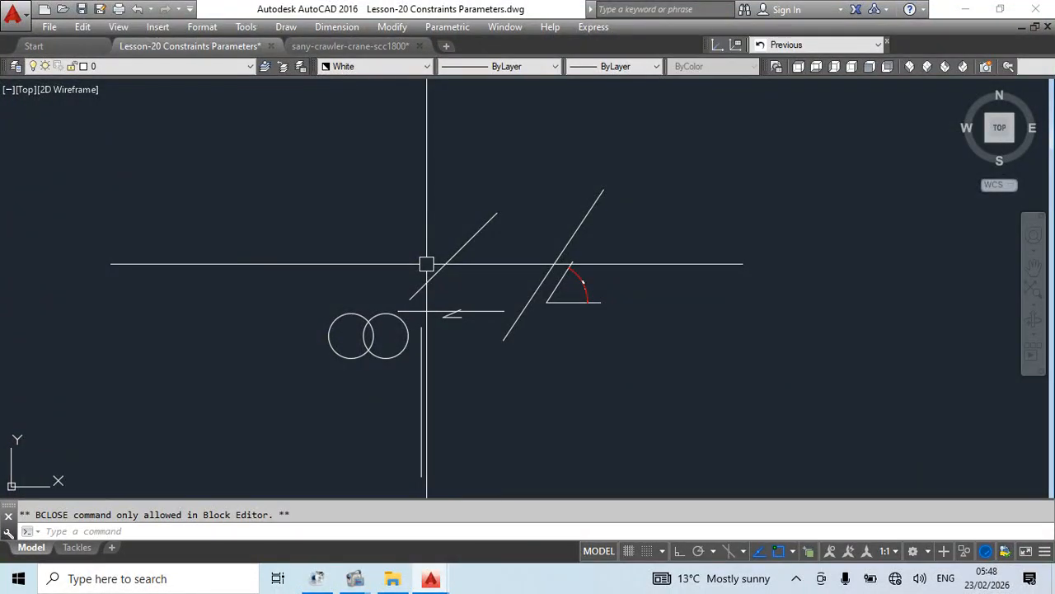
{"action": "middle_click_drag", "start_coordinate": [516, 381], "coordinate": [523, 373]}
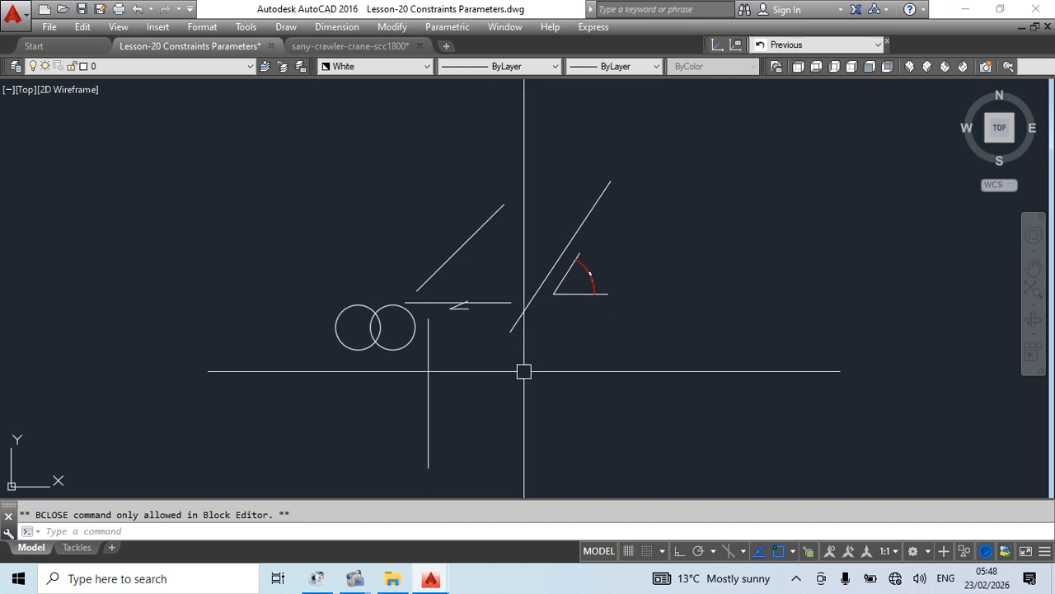
{"action": "scroll", "coordinate": [495, 231], "scroll_direction": "up", "scroll_amount": 5}
{"action": "key", "text": "ctrl+a"}
{"action": "middle_click_drag", "start_coordinate": [519, 297], "coordinate": [568, 310]}
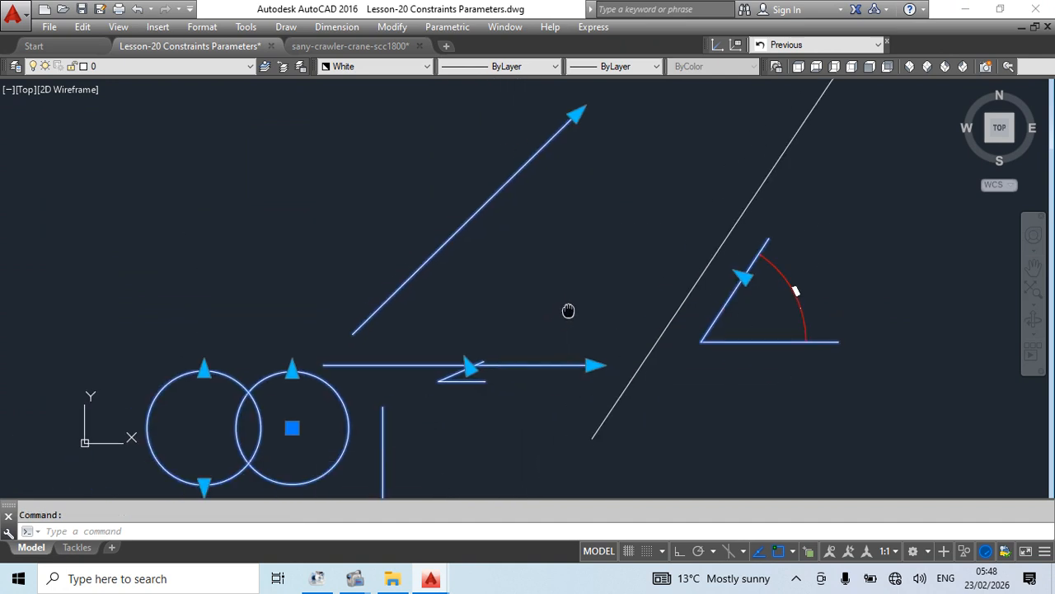
{"action": "scroll", "coordinate": [624, 267], "scroll_direction": "down", "scroll_amount": 5}
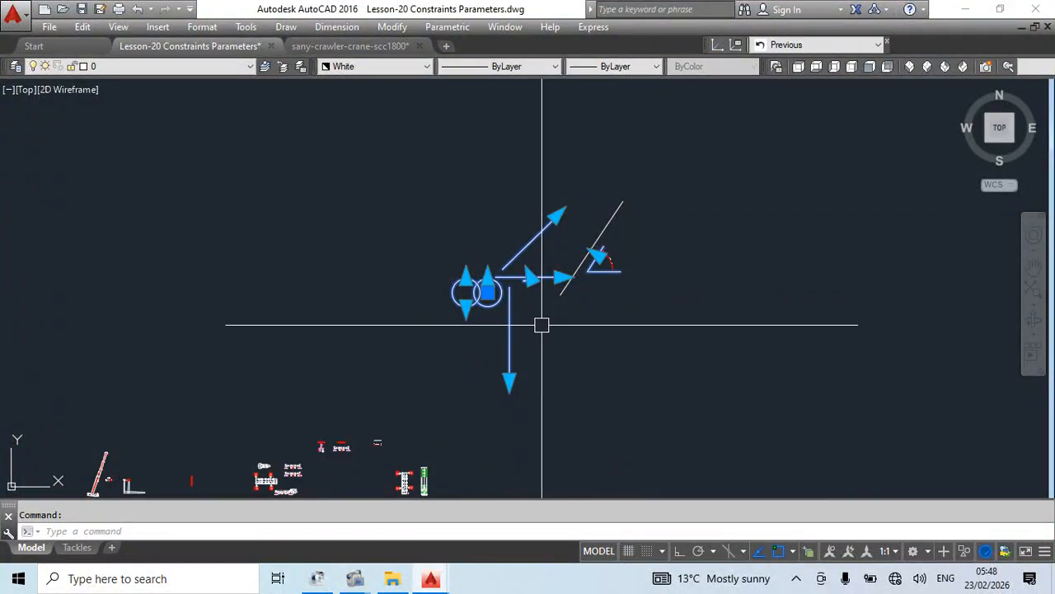